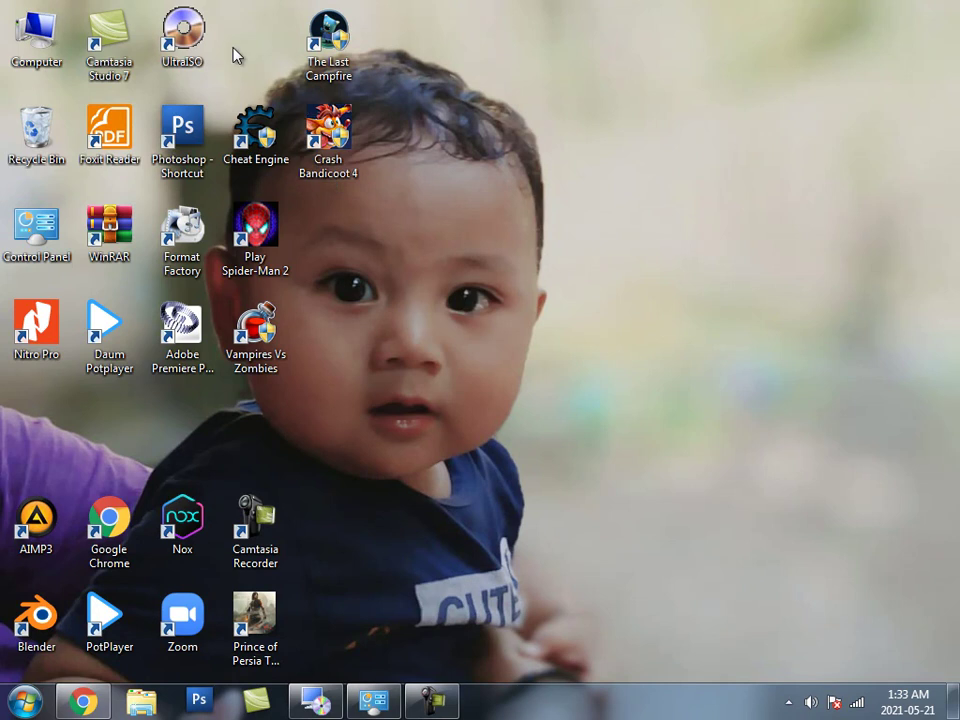
# Step: Refresh the desktop repeatedly from its right-click menu
pyautogui.rightClick(250, 48)
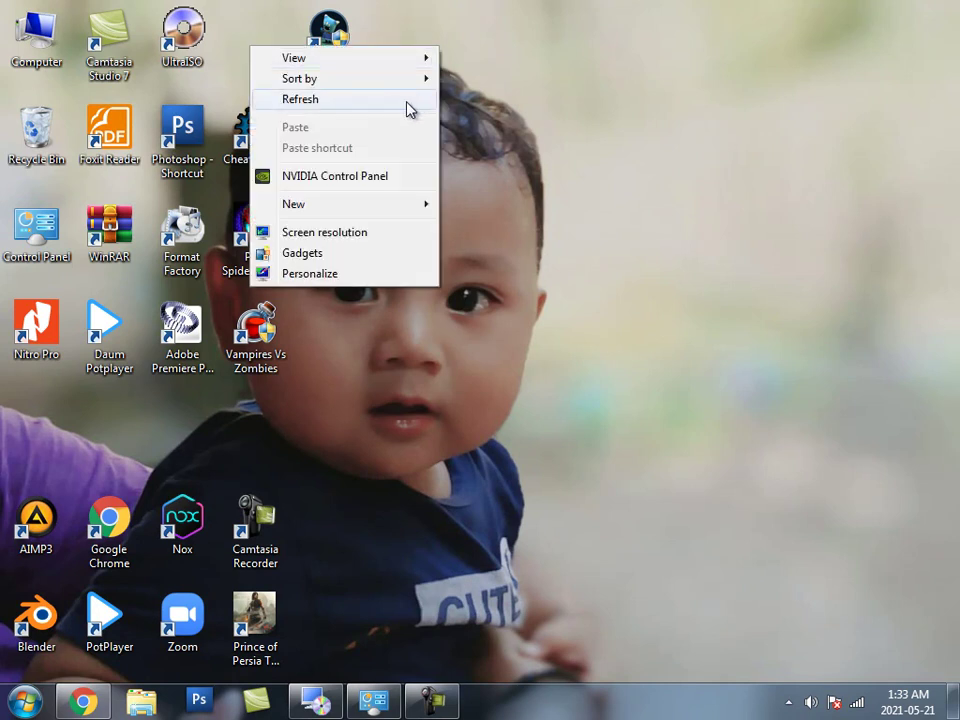
pyautogui.click(291, 100)
pyautogui.rightClick(521, 101)
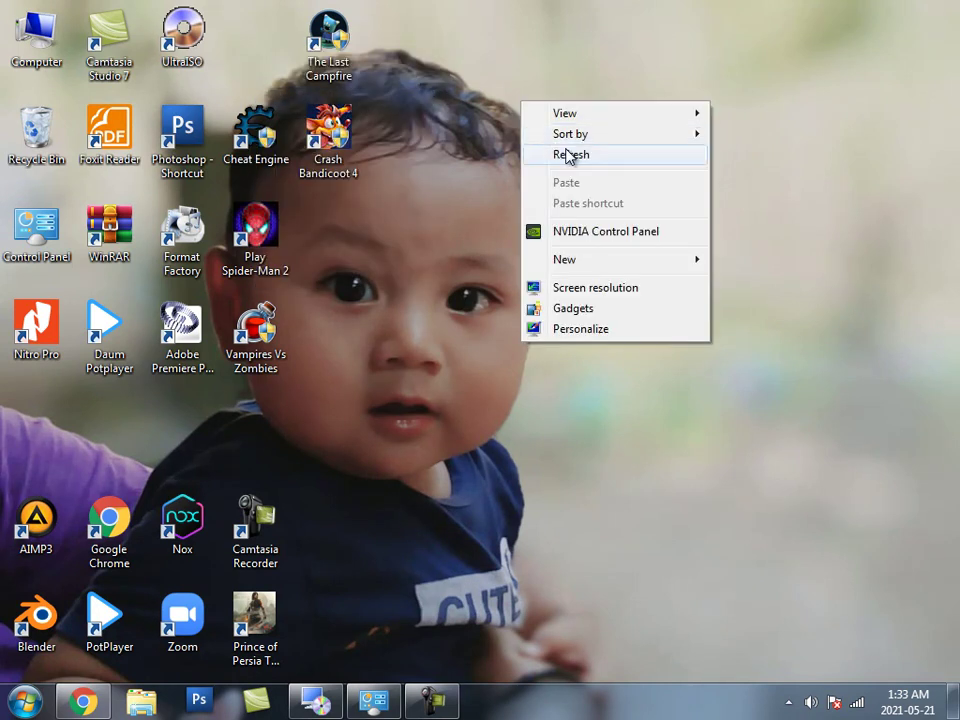
pyautogui.click(595, 156)
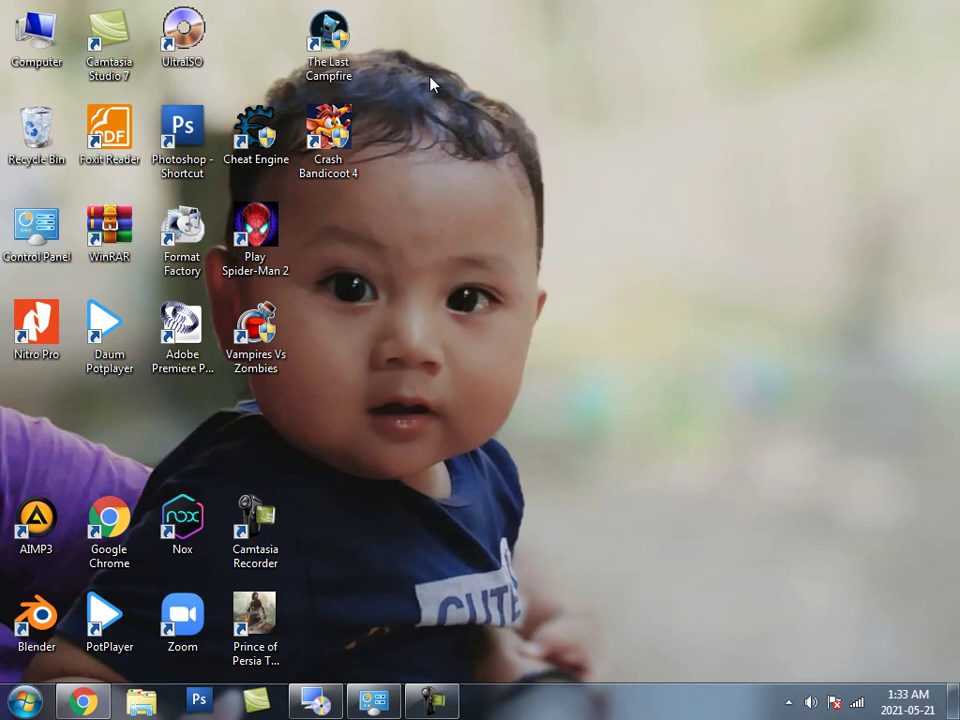
pyautogui.rightClick(432, 85)
pyautogui.click(527, 130)
pyautogui.rightClick(340, 283)
pyautogui.click(390, 341)
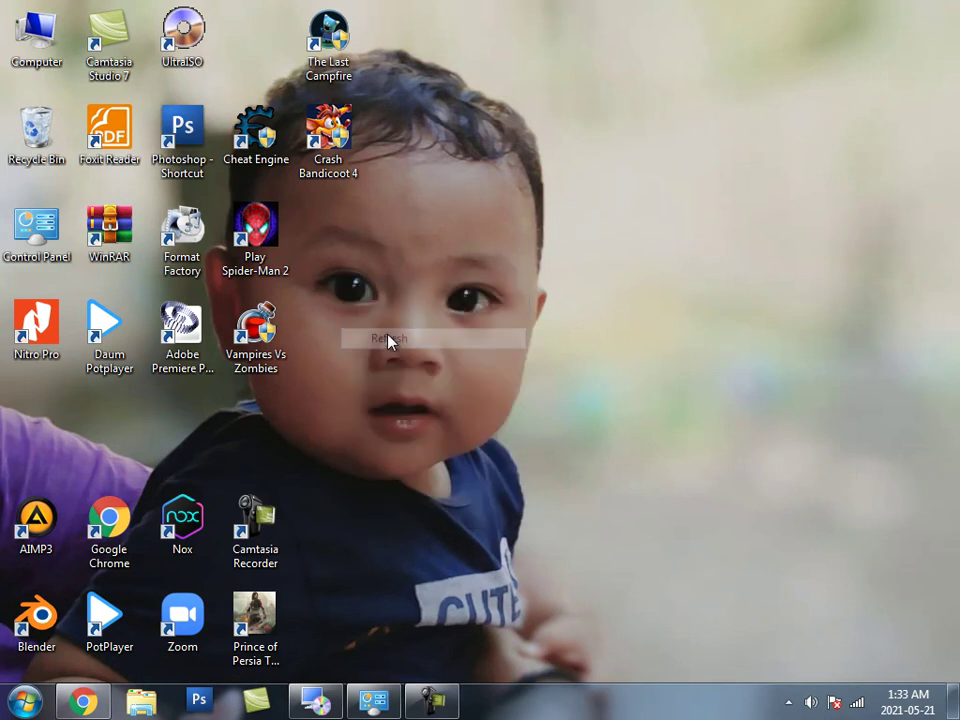
pyautogui.rightClick(302, 205)
pyautogui.click(406, 262)
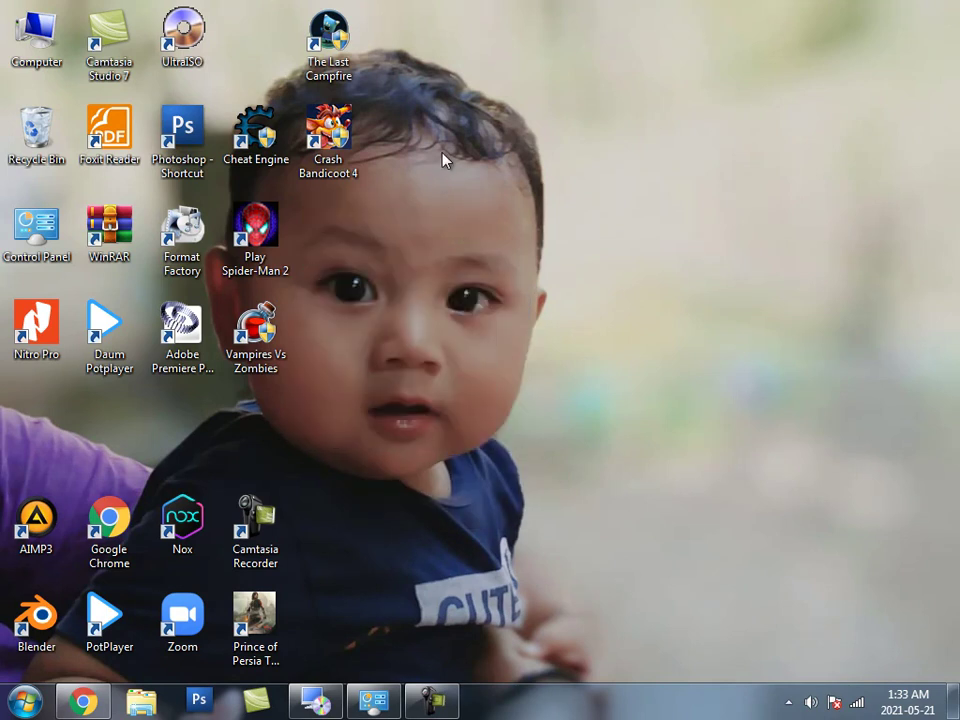
pyautogui.rightClick(443, 156)
pyautogui.click(500, 213)
pyautogui.rightClick(378, 151)
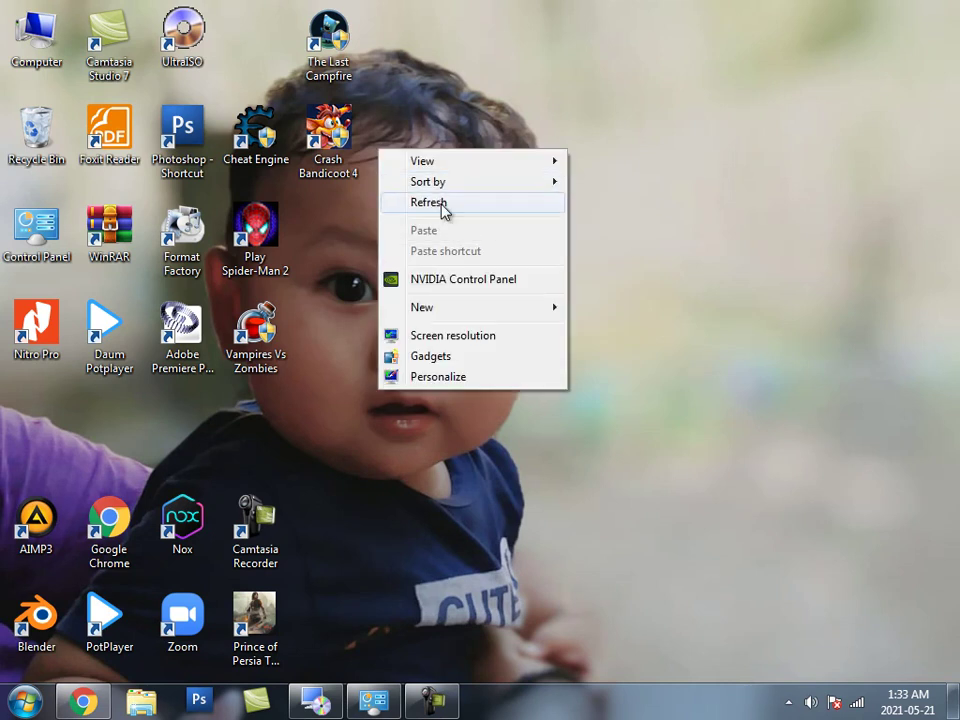
pyautogui.click(443, 206)
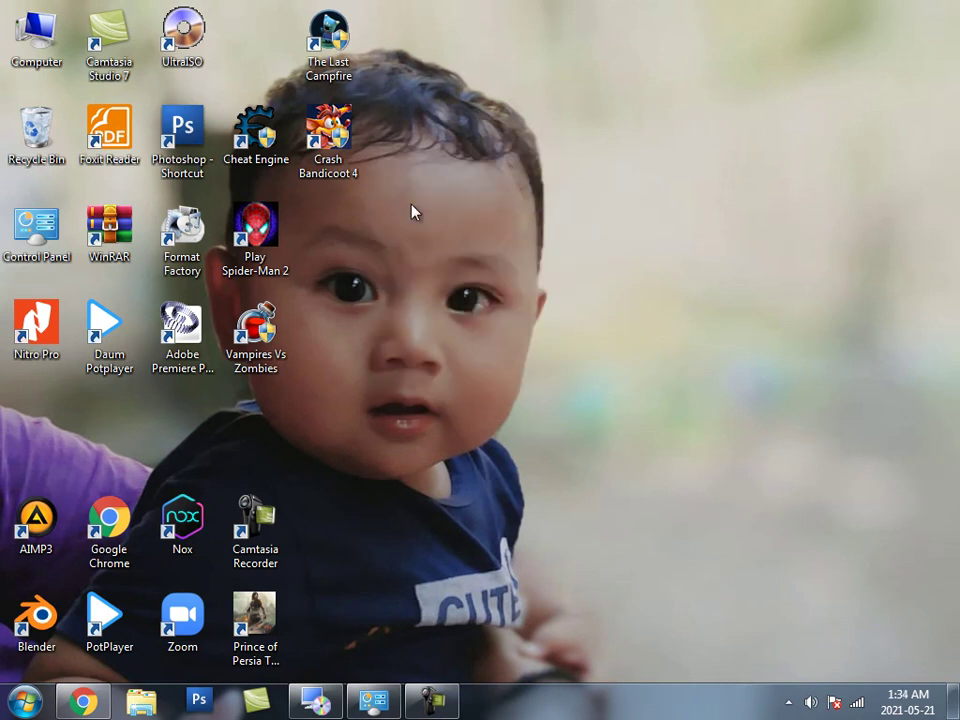
pyautogui.rightClick(413, 210)
pyautogui.click(470, 258)
pyautogui.rightClick(444, 296)
pyautogui.click(496, 350)
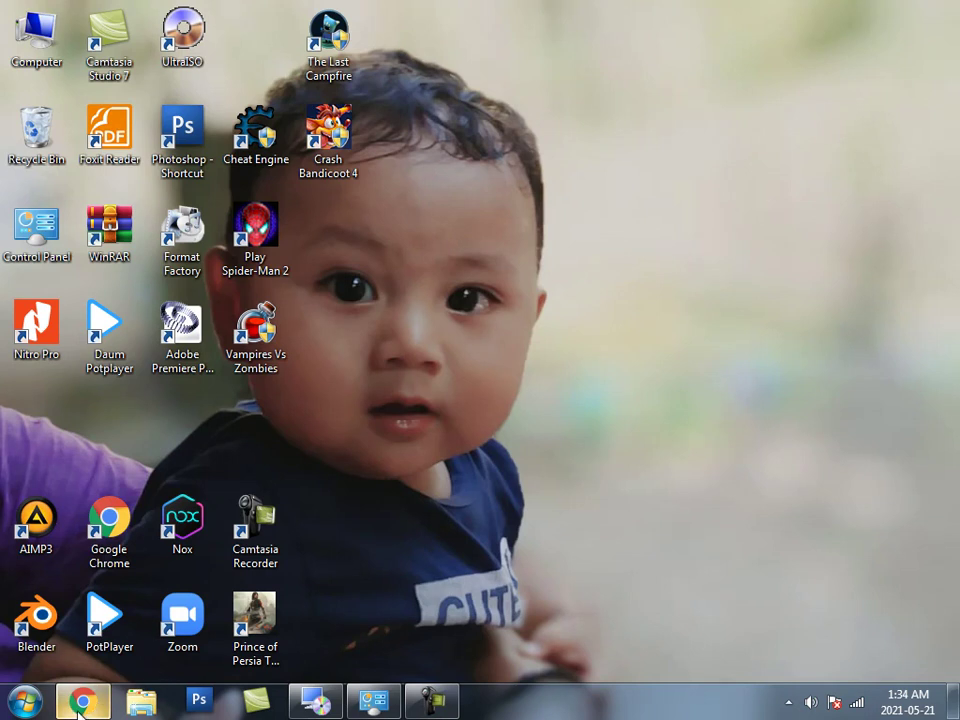
# Step: Return to Chrome's Facebook feed and cancel the Foto/Video file picker without choosing a file
pyautogui.click(83, 700)
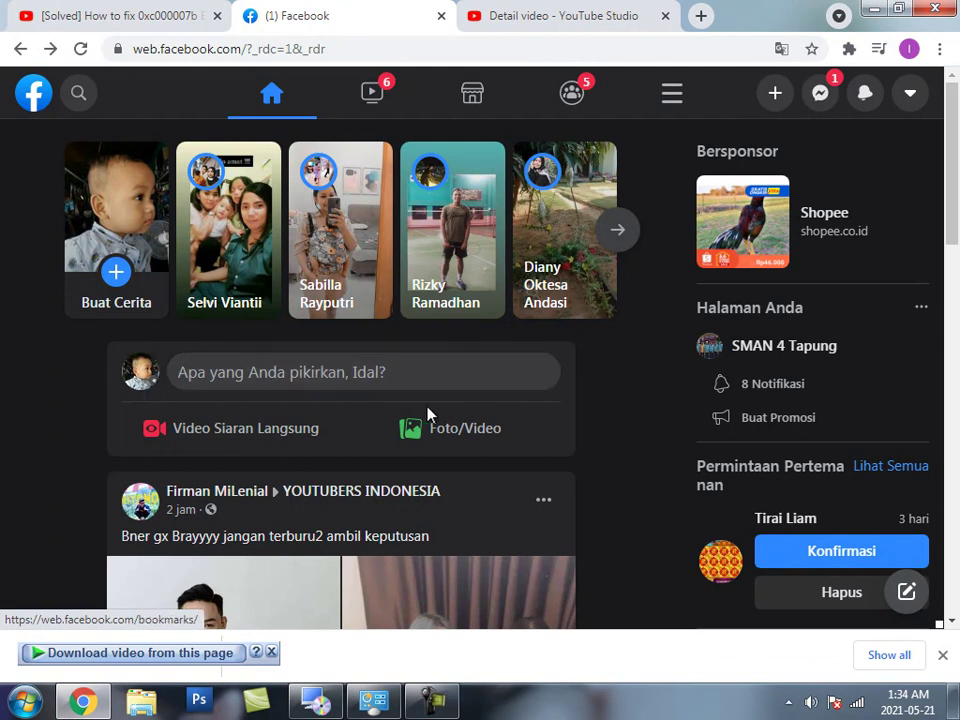
pyautogui.click(443, 433)
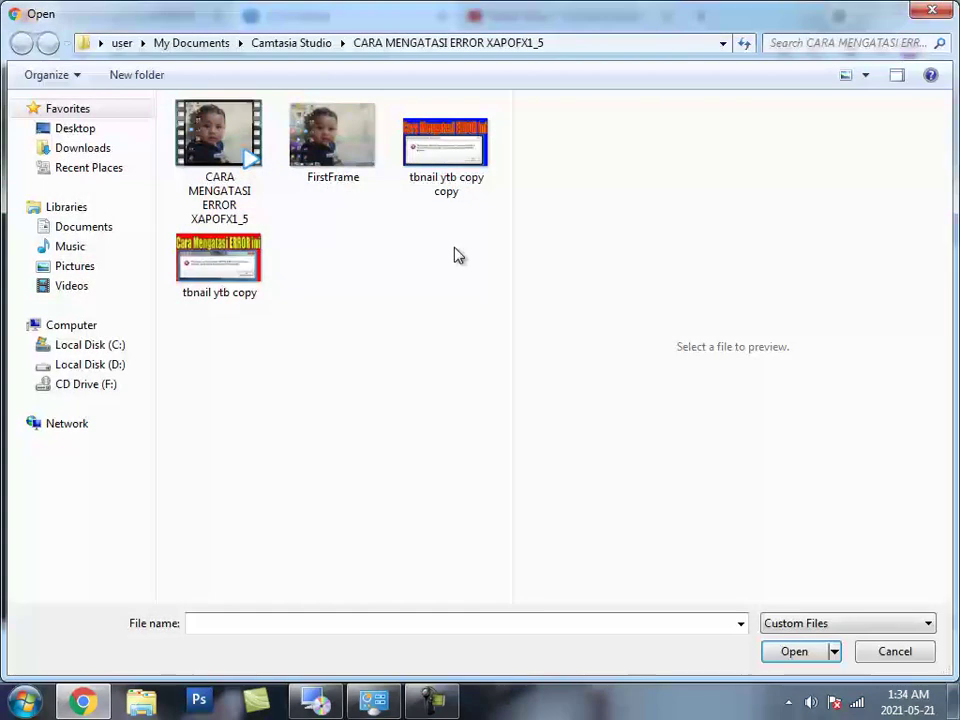
pyautogui.click(916, 10)
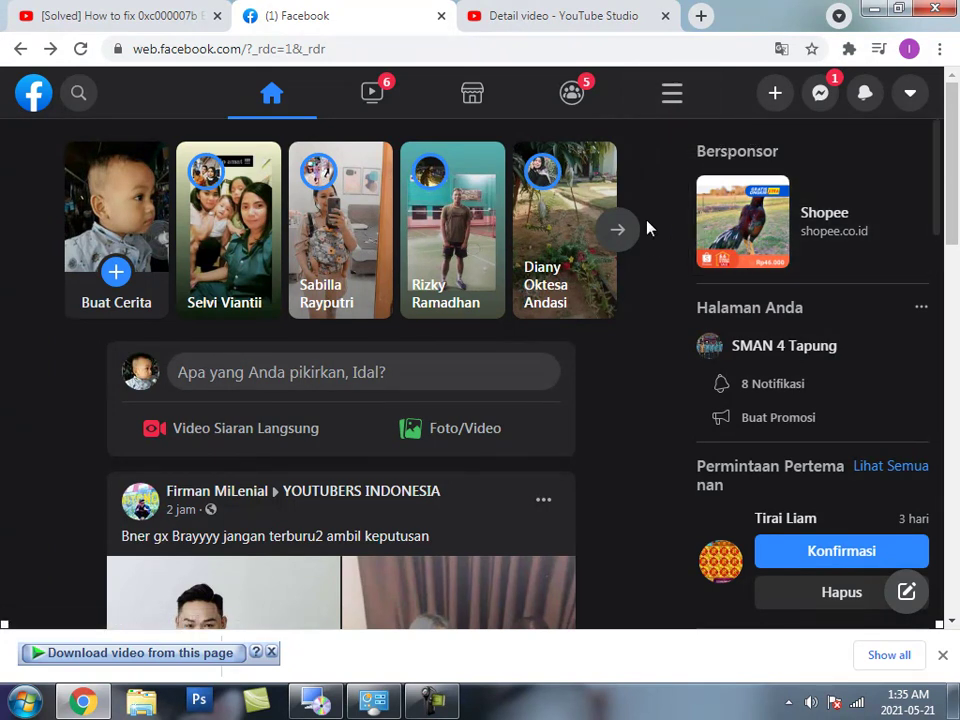
# Step: Open Halaman from the Facebook menu's expanded Lihat Lainnya list to view managed Pages
pyautogui.click(672, 95)
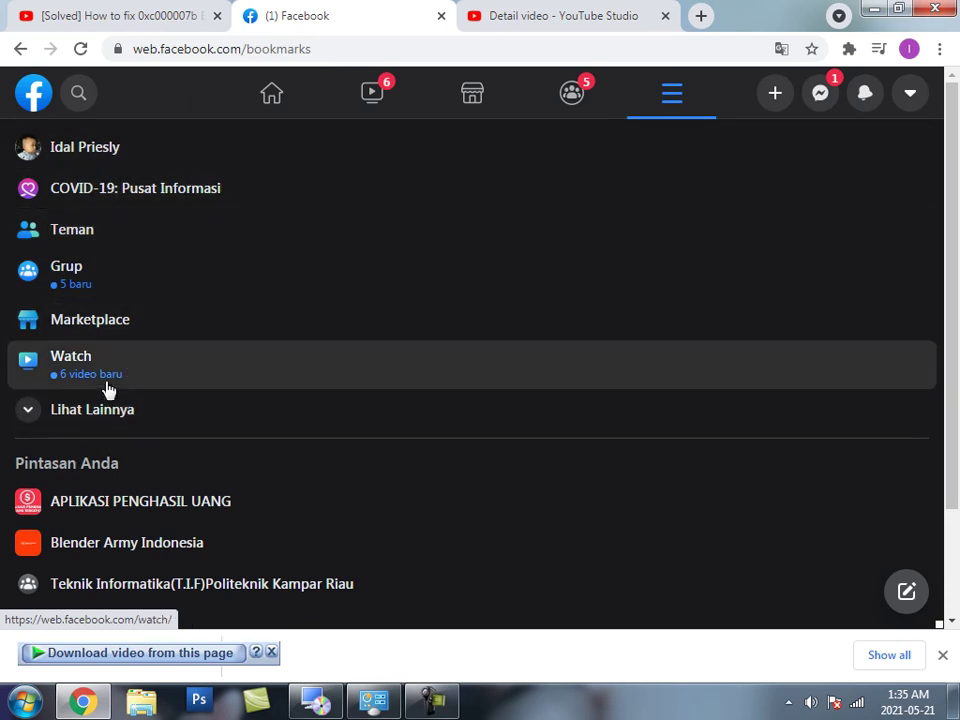
pyautogui.scroll(-2, 100, 350)
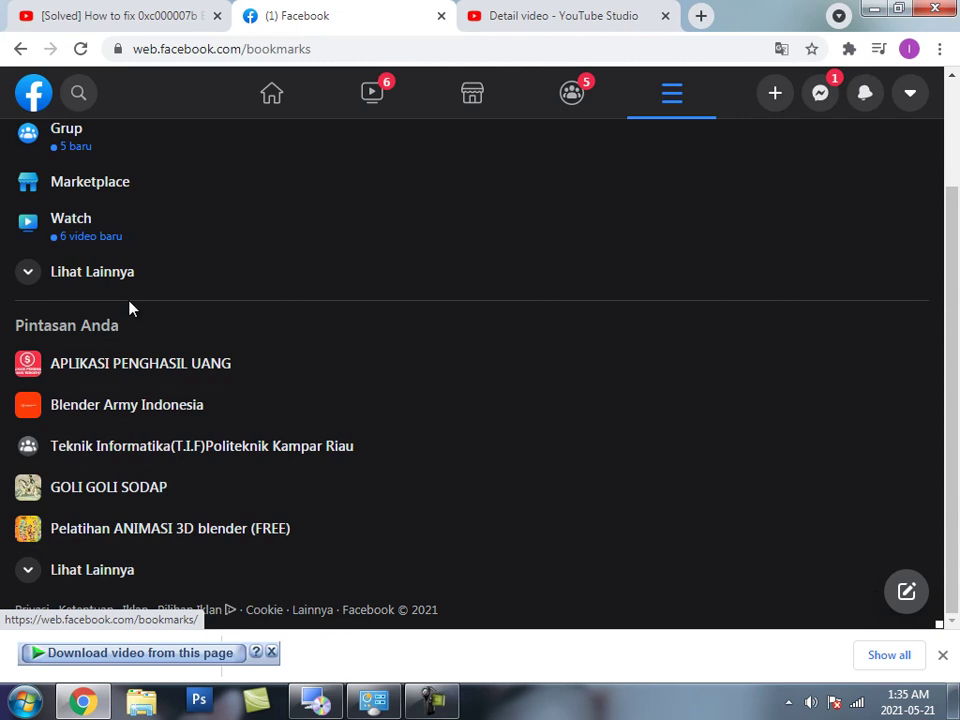
pyautogui.scroll(2, 130, 308)
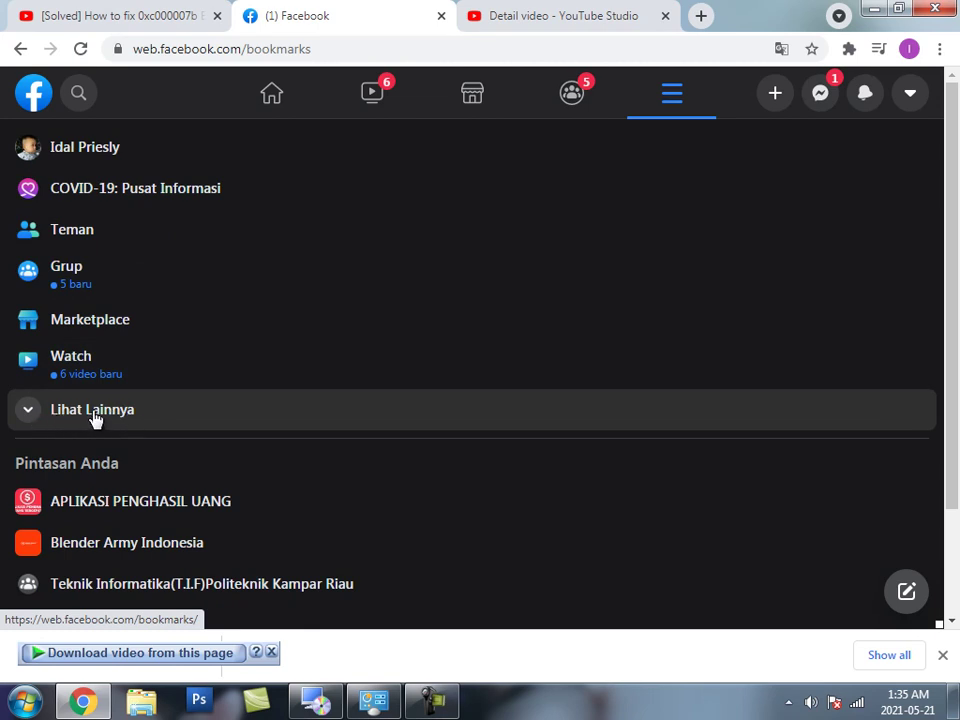
pyautogui.click(93, 418)
pyautogui.scroll(-2, 279, 313)
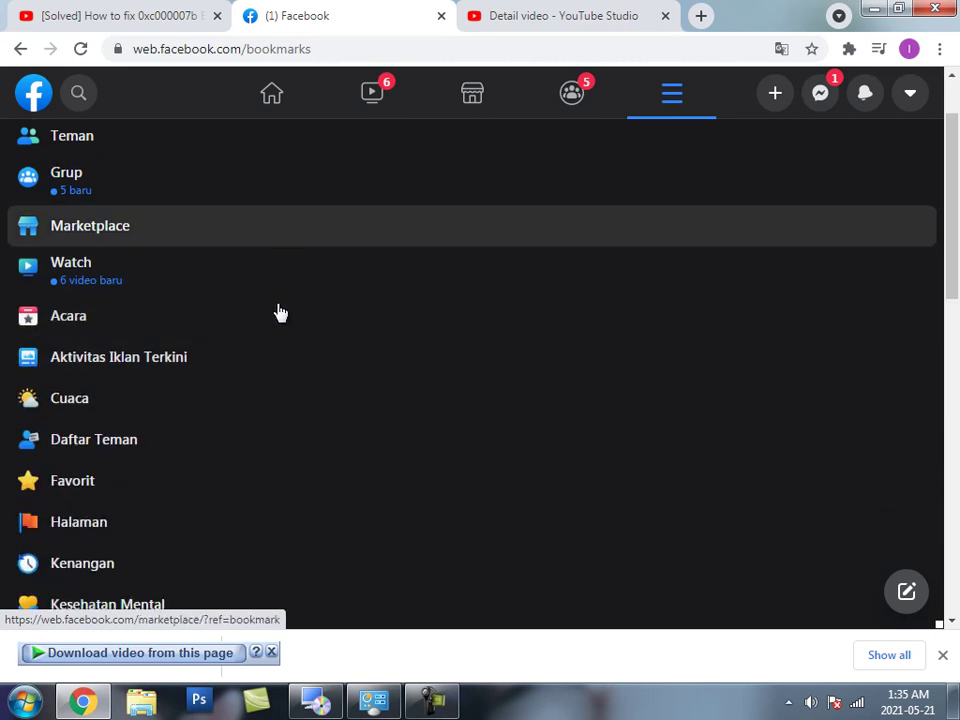
pyautogui.scroll(-1, 279, 313)
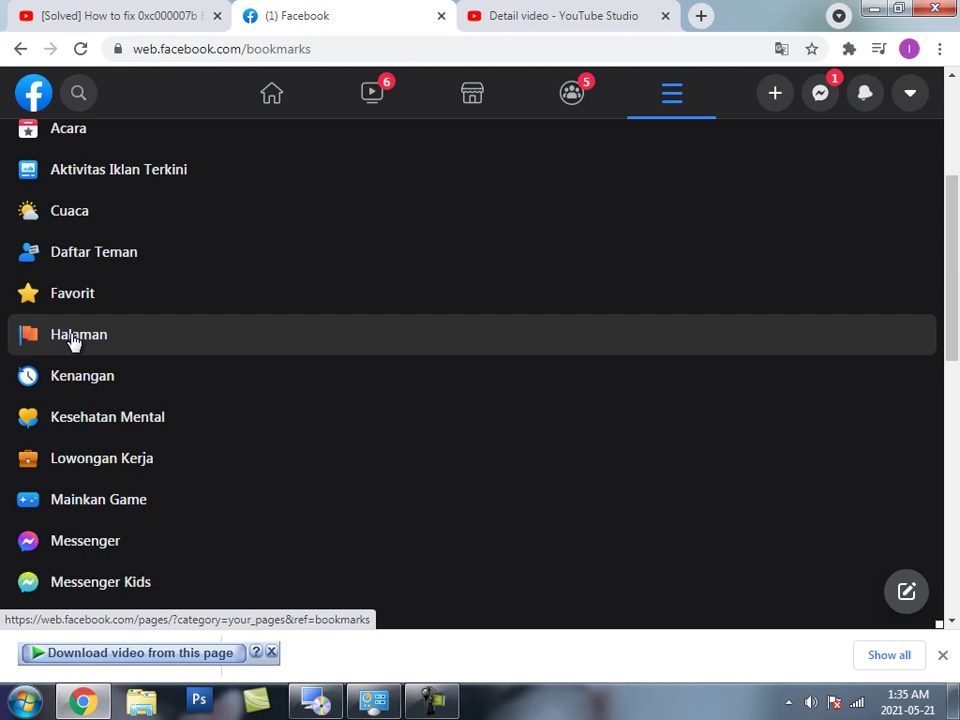
pyautogui.click(72, 340)
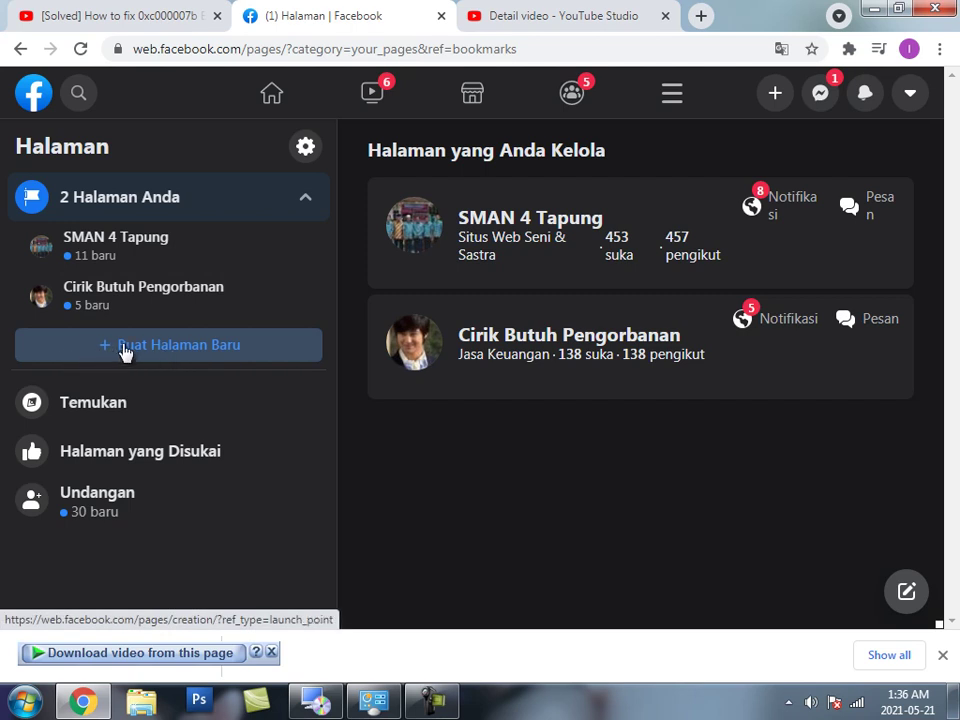
# Step: Create a new Page named 'Game PS1', correcting the mistyped last character
pyautogui.click(212, 349)
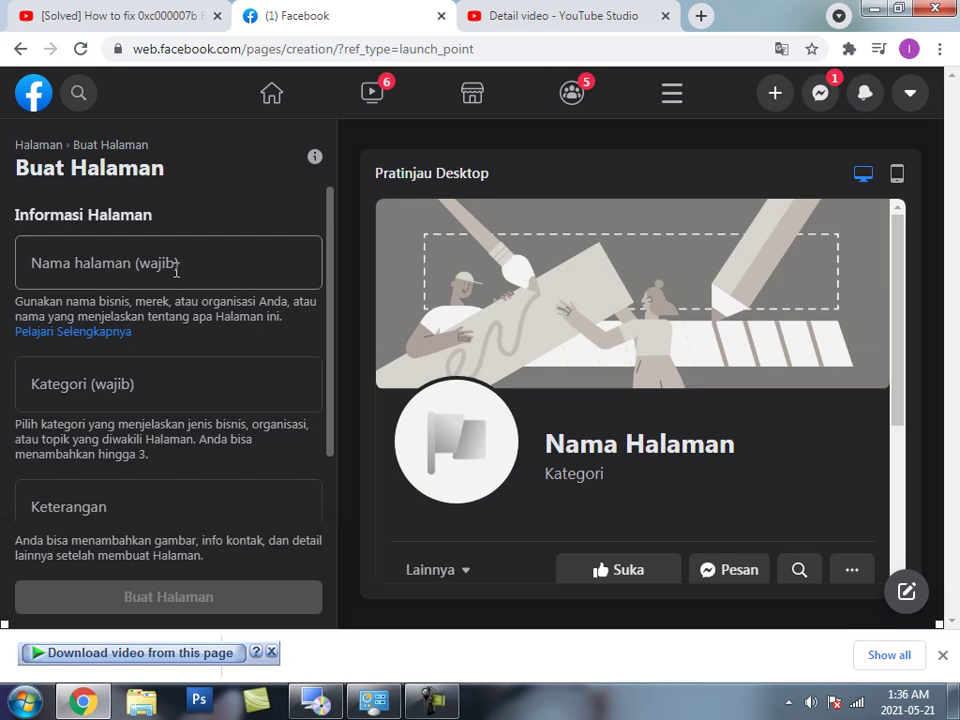
pyautogui.click(176, 270)
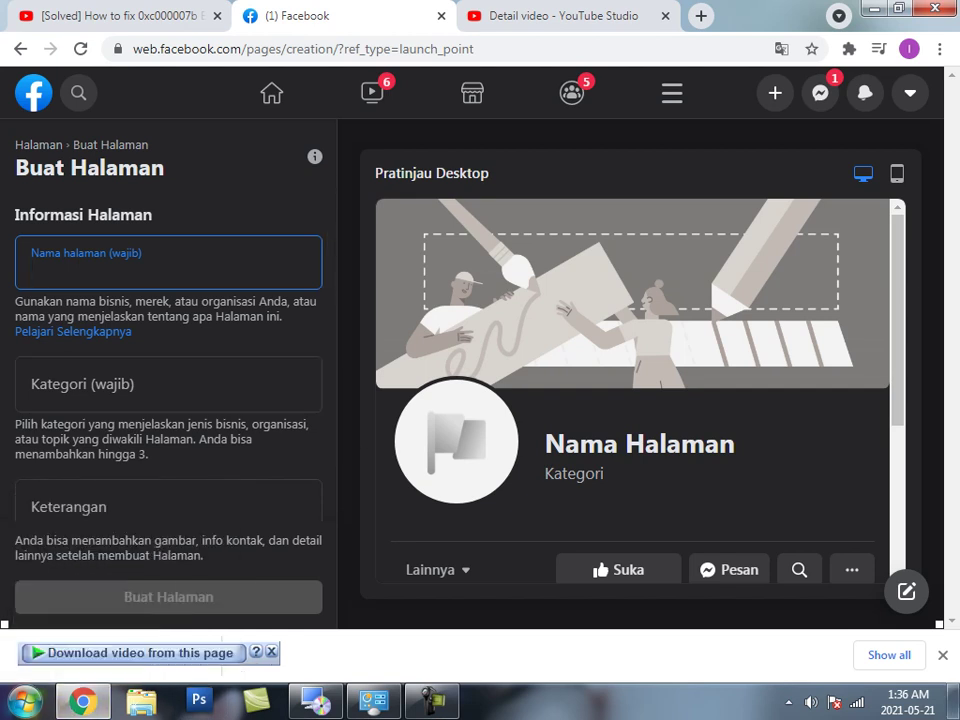
pyautogui.write('Game ')
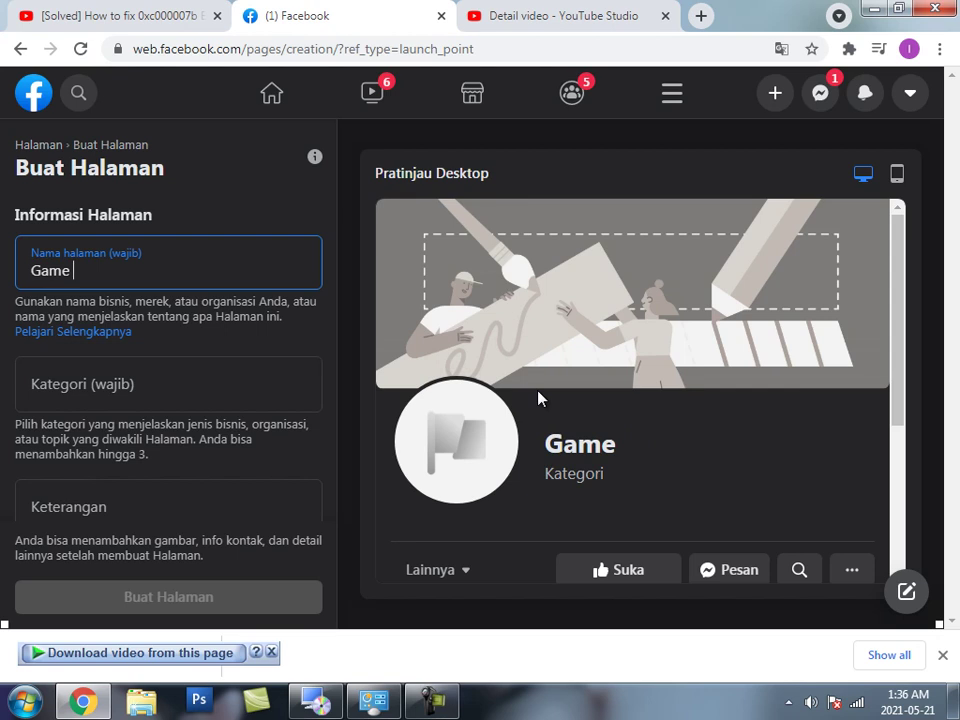
pyautogui.write('PS')
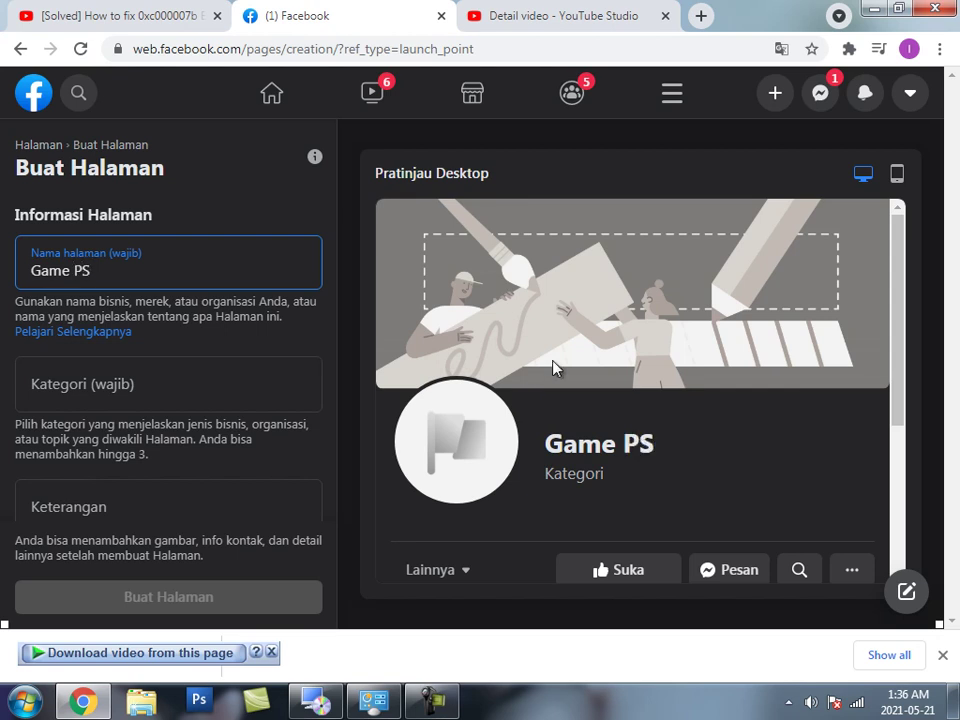
pyautogui.write('!')
pyautogui.press('BackSpace')
pyautogui.write('1')
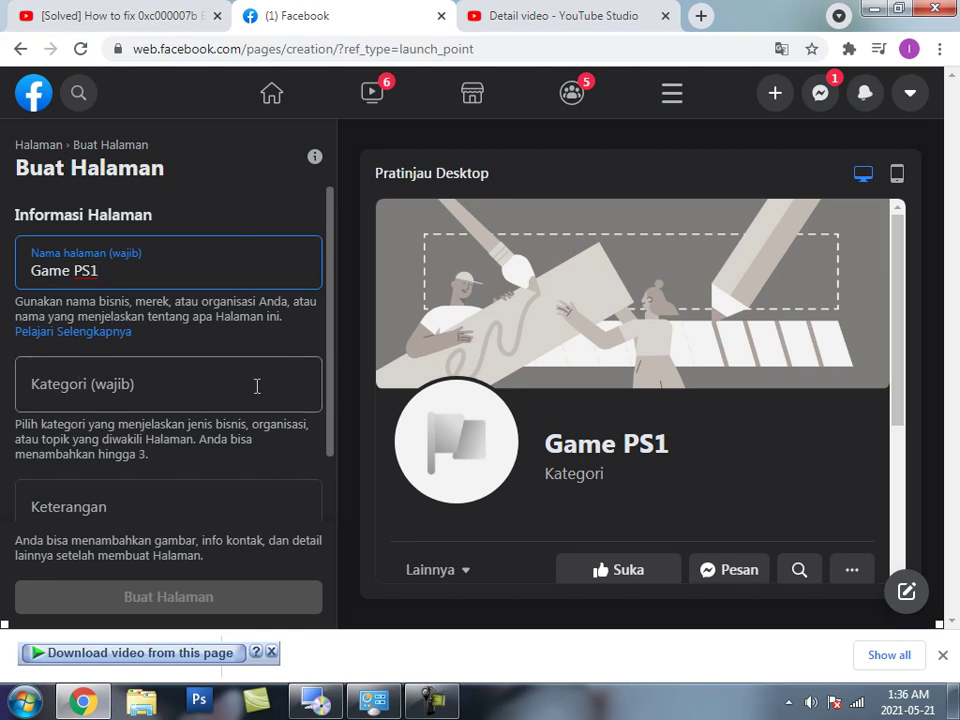
pyautogui.click(101, 386)
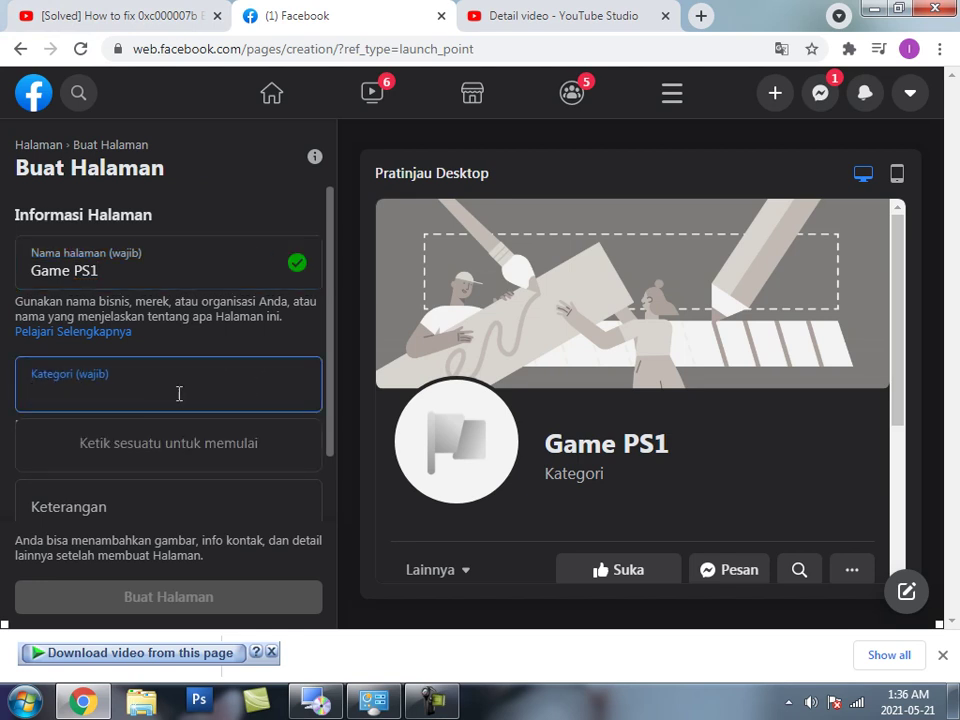
# Step: Add Video Game and Kreator Video Game as categories alongside Gamer
pyautogui.scroll(-1, 183, 350)
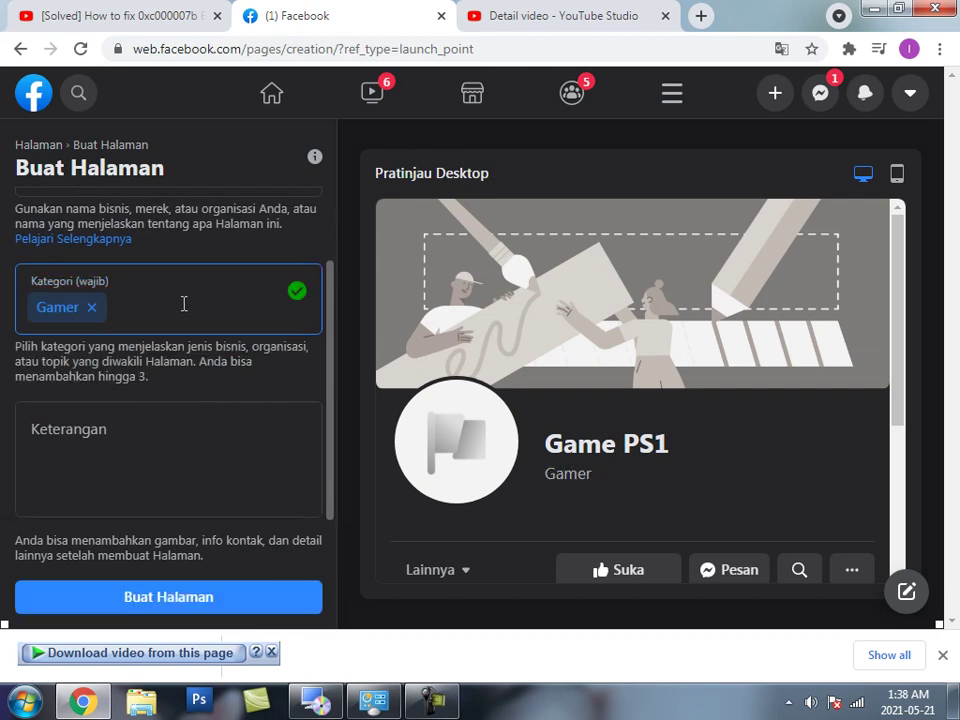
pyautogui.click(182, 302)
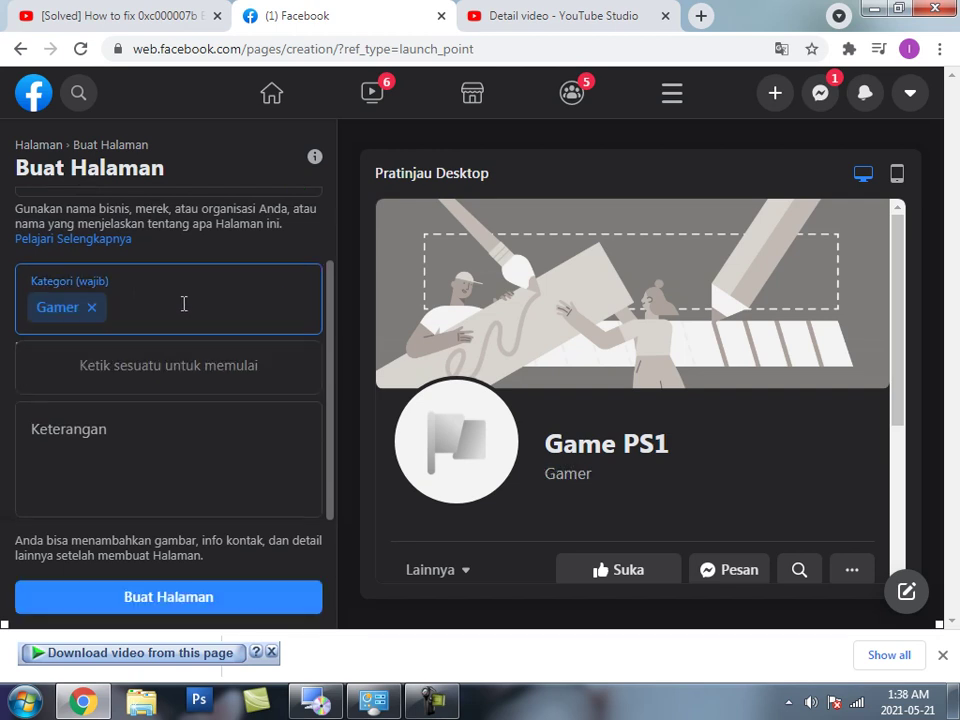
pyautogui.write('ga')
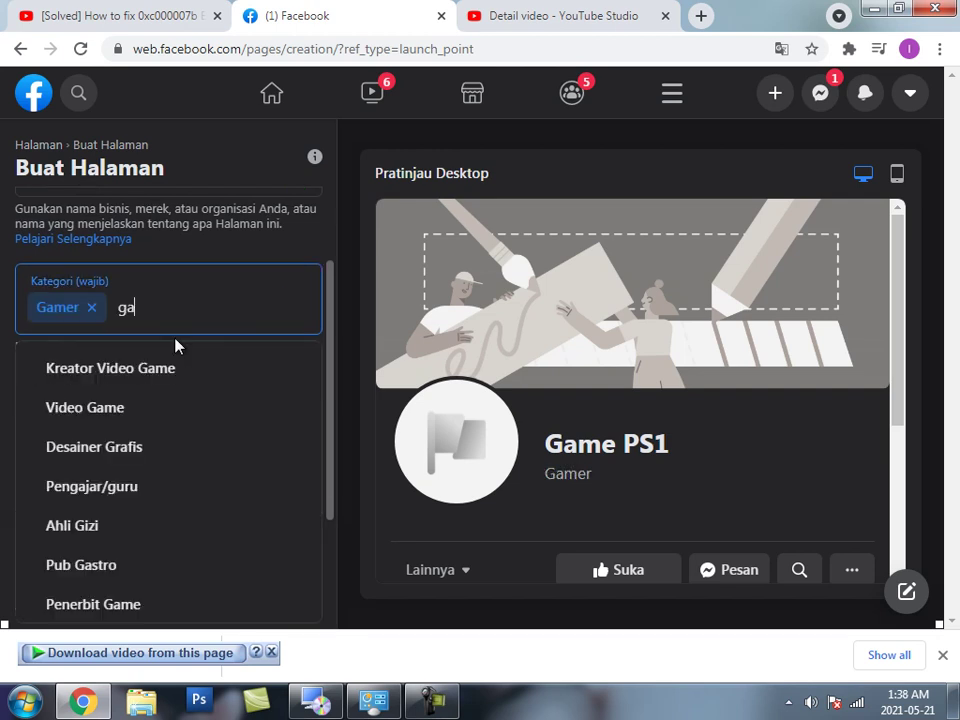
pyautogui.write('meplay')
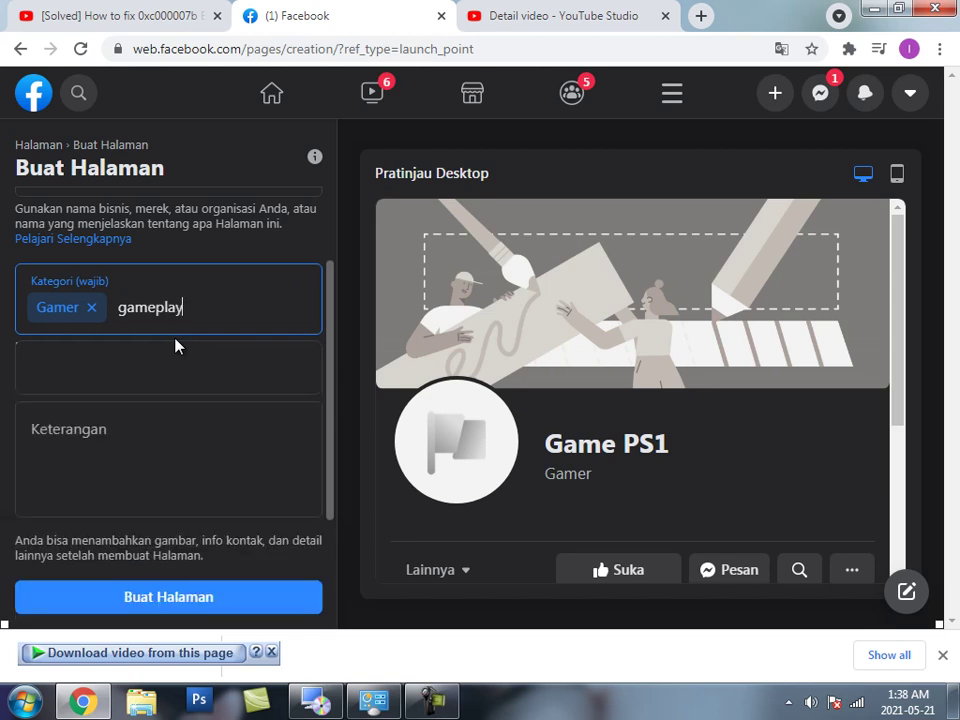
pyautogui.press('BackSpace')
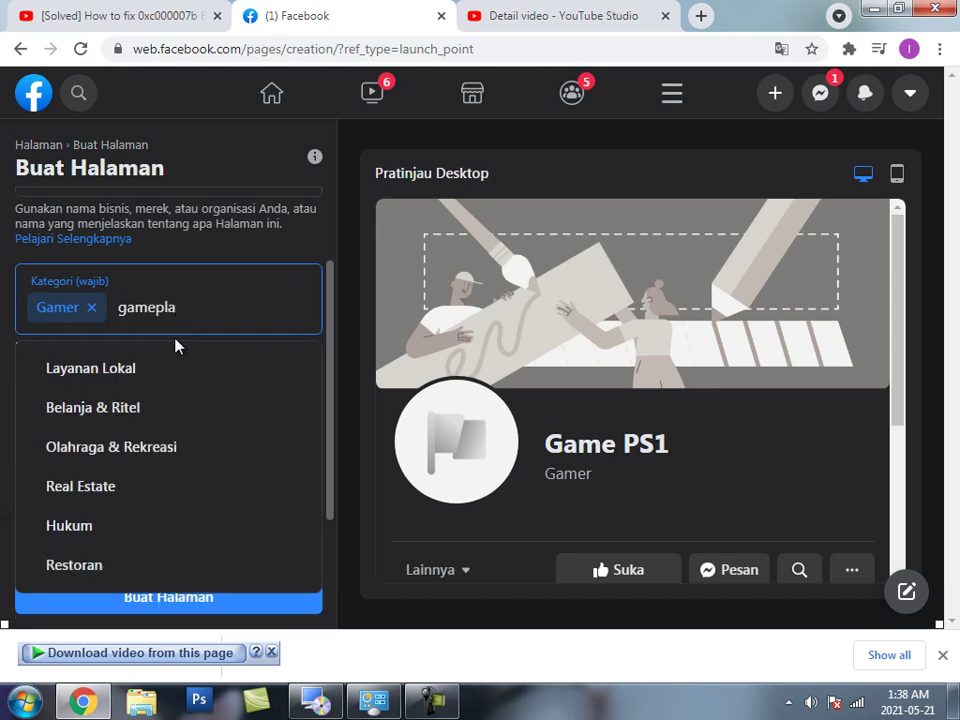
pyautogui.press('BackSpace')
pyautogui.press('BackSpace')
pyautogui.press('BackSpace')
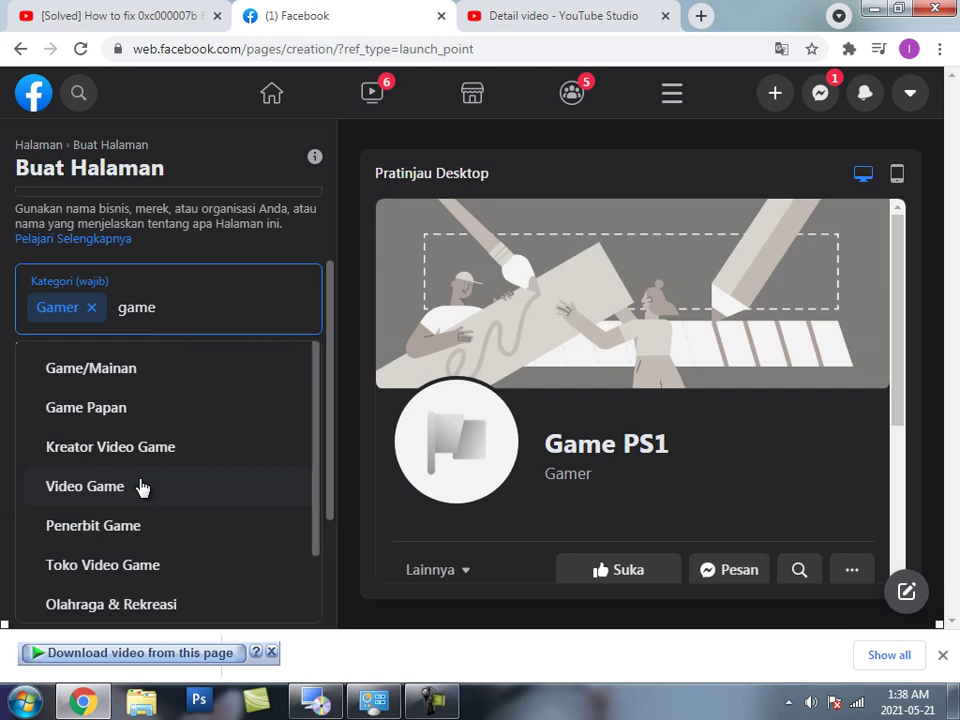
pyautogui.click(141, 487)
pyautogui.write('gam')
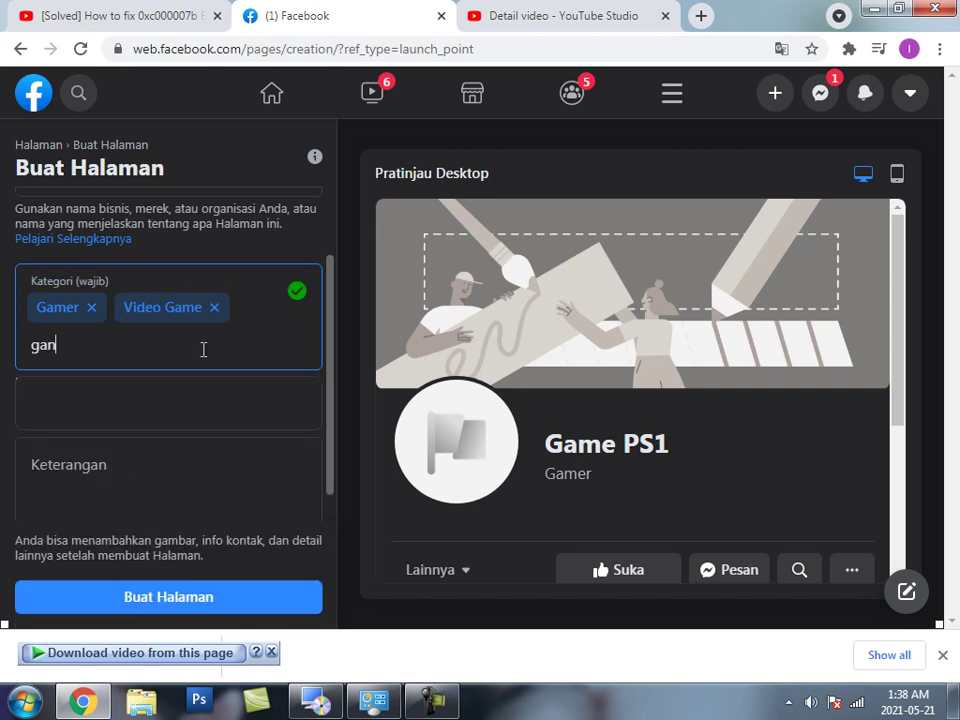
pyautogui.write('e')
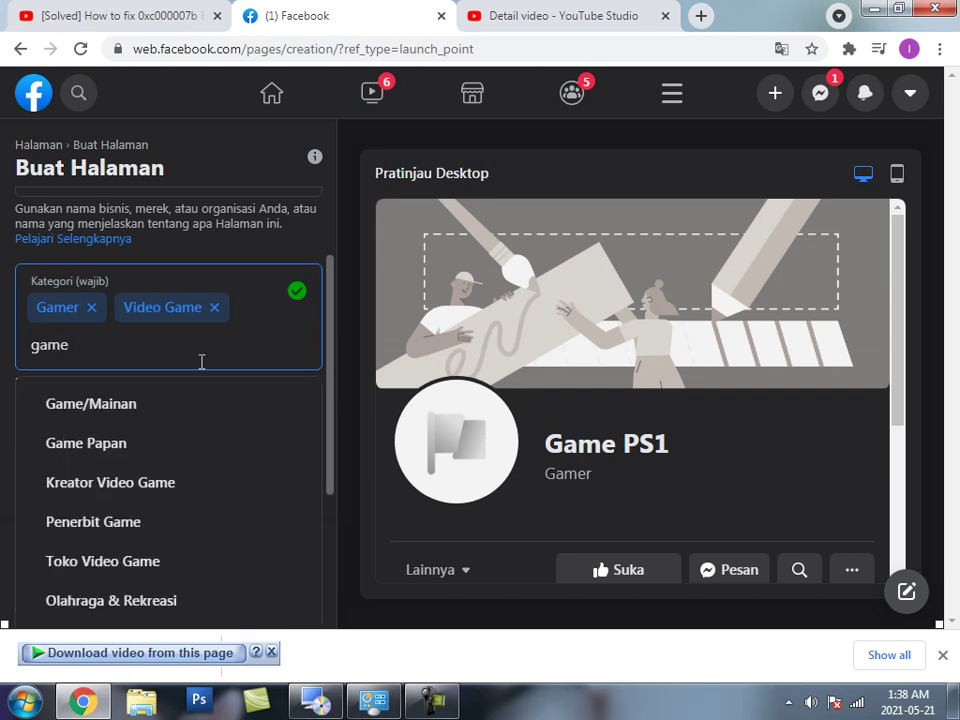
pyautogui.click(165, 454)
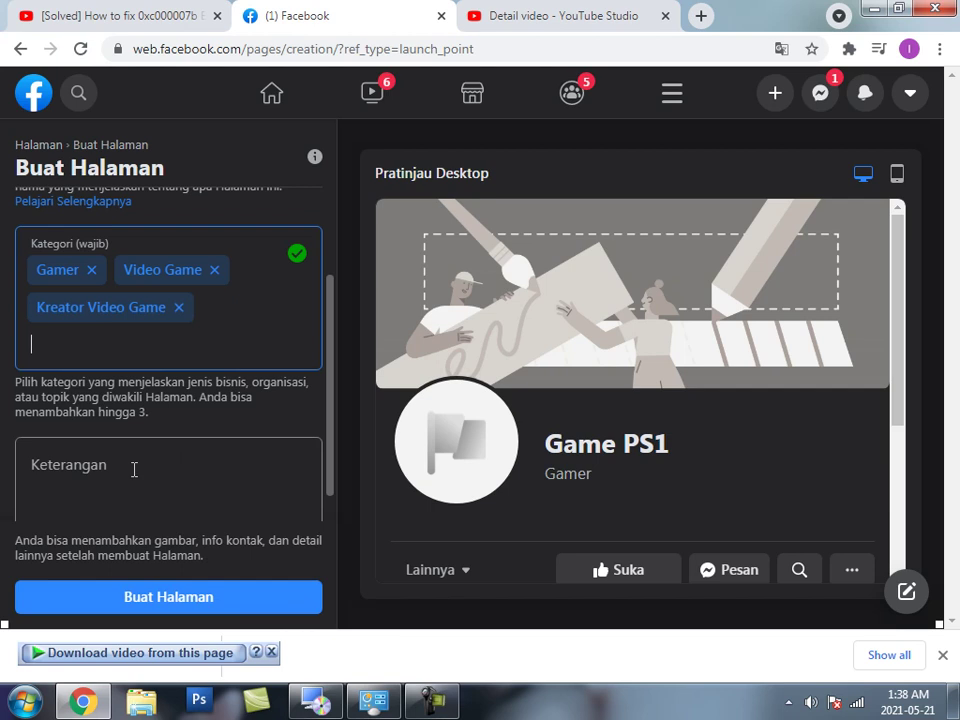
pyautogui.click(68, 472)
# Step: Write the description about videos on games from the newest to old 'jadul' ones
pyautogui.scroll(-1, 110, 466)
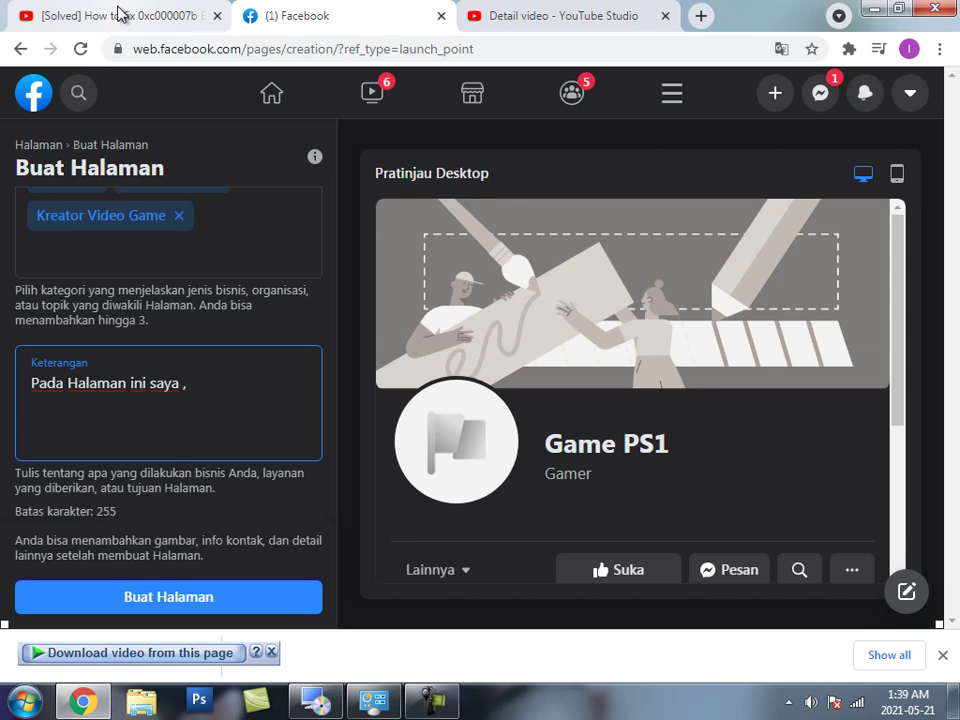
pyautogui.write('membuat video mengenai mulai dari game terbaru sampai dengan reunian game')
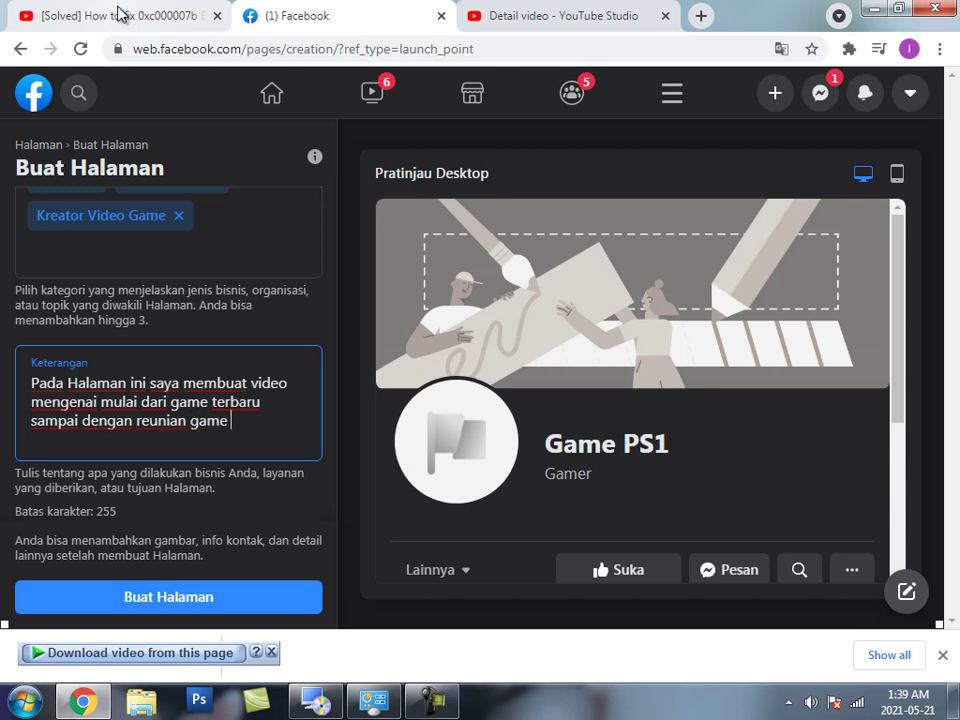
pyautogui.write(' lama atau jadul')
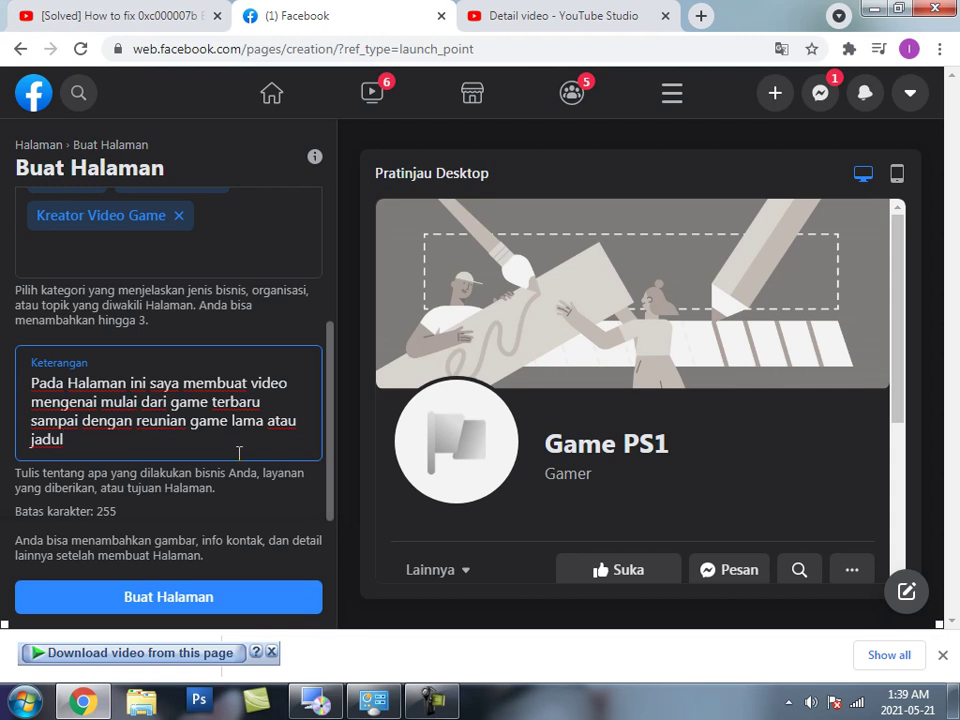
pyautogui.click(286, 508)
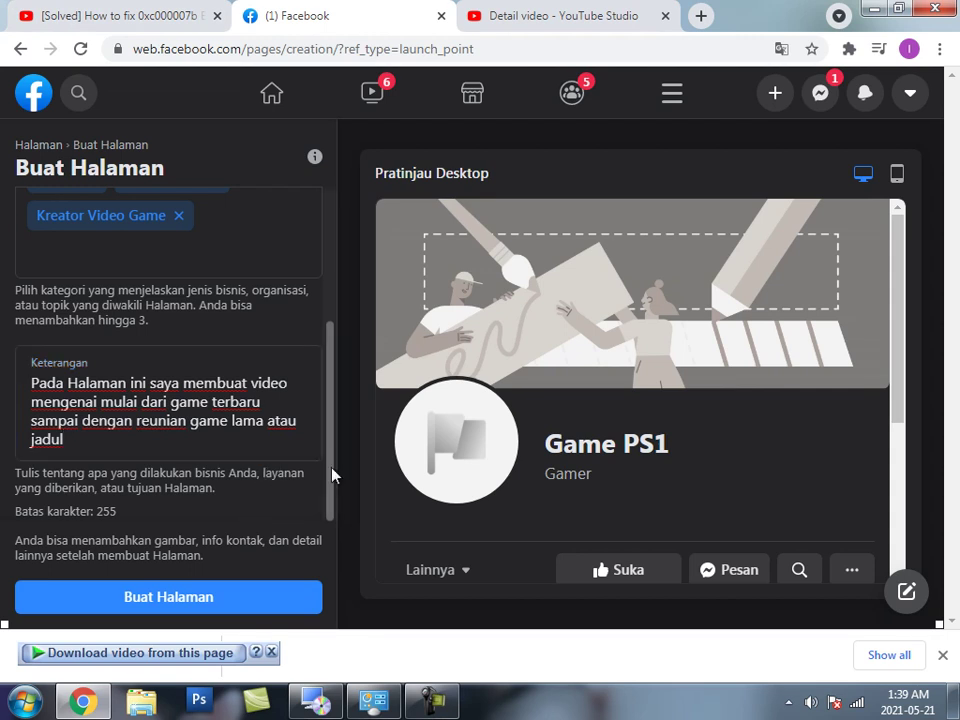
pyautogui.moveTo(330, 497)
pyautogui.mouseDown()
pyautogui.moveTo(340, 296)
pyautogui.moveTo(343, 313)
pyautogui.moveTo(336, 408)
pyautogui.moveTo(324, 270)
pyautogui.moveTo(323, 503)
pyautogui.mouseUp()
pyautogui.moveTo(897, 393); pyautogui.dragTo(909, 253)
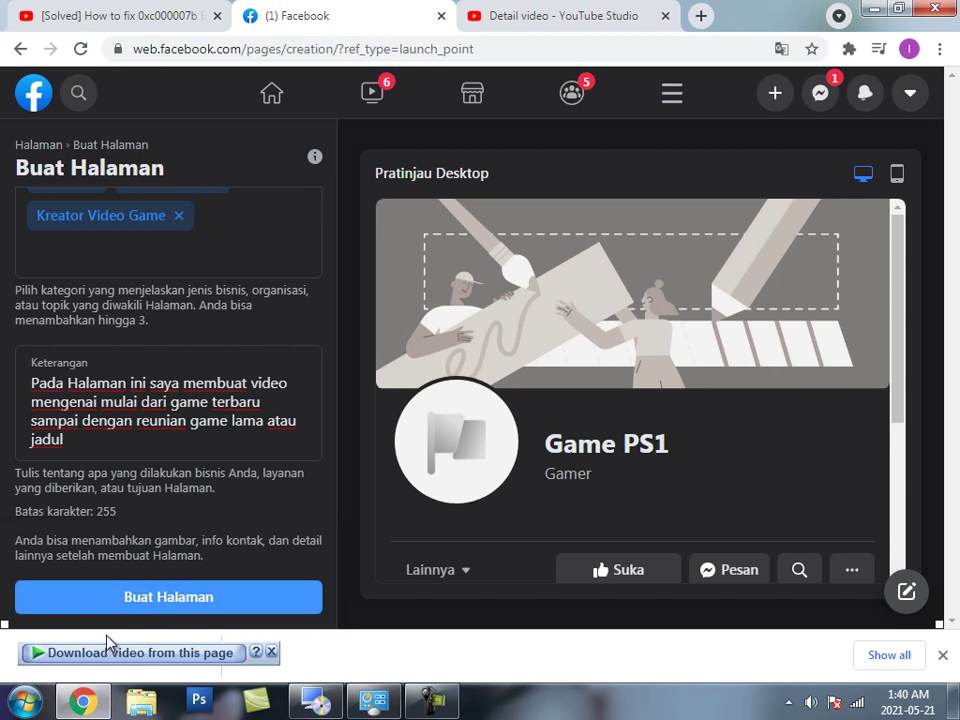
# Step: Create the Game PS1 Page, dismiss the created notice, and save its setup
pyautogui.click(192, 600)
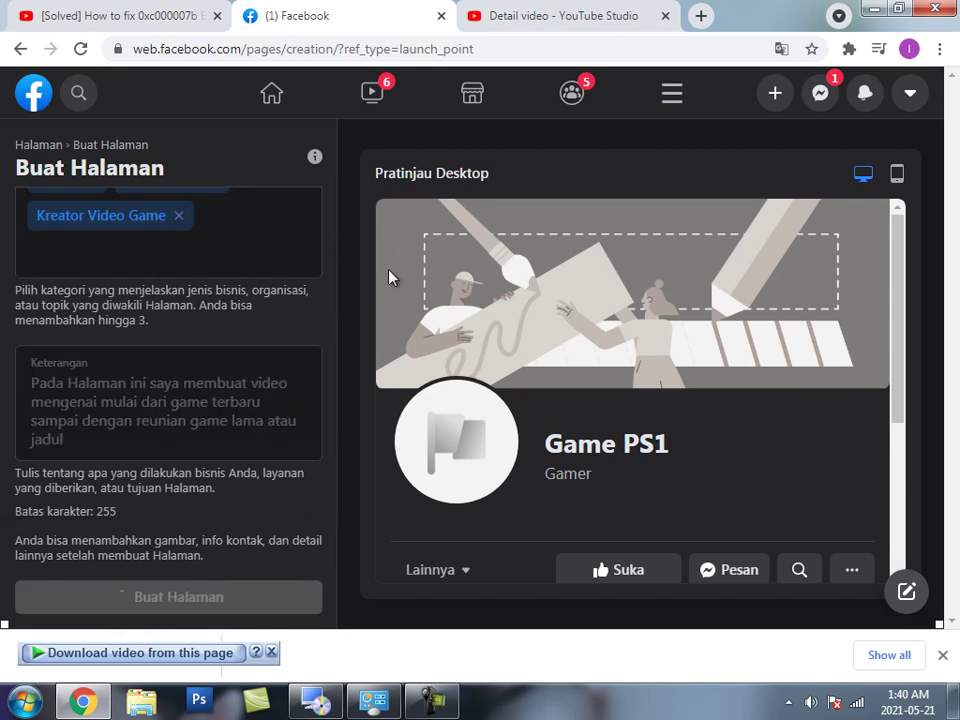
pyautogui.scroll(3, 300, 300)
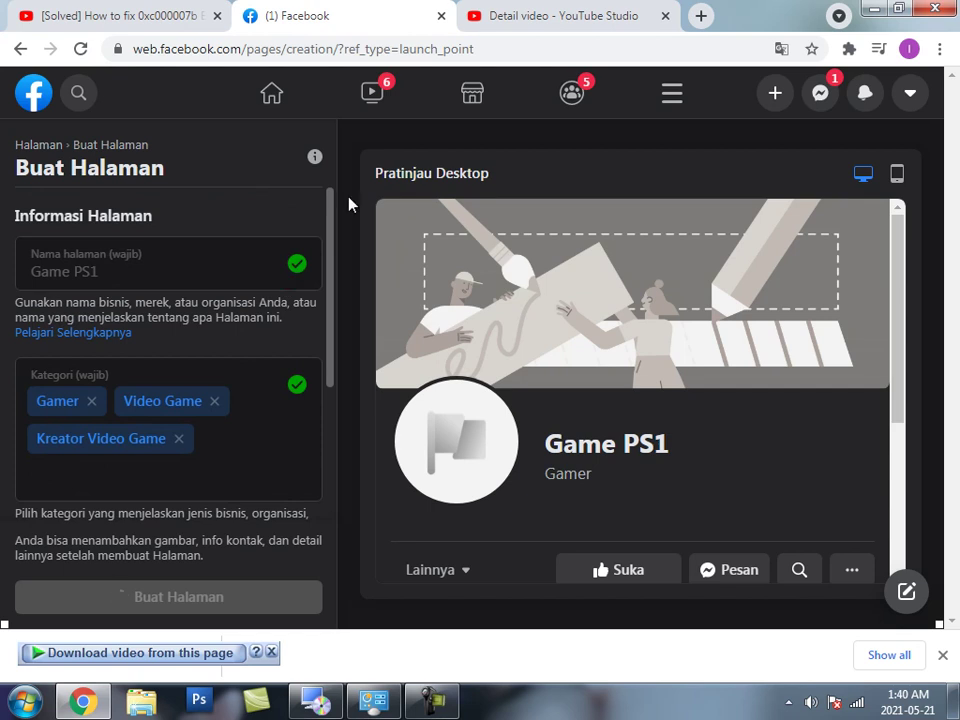
pyautogui.scroll(-3, 825, 268)
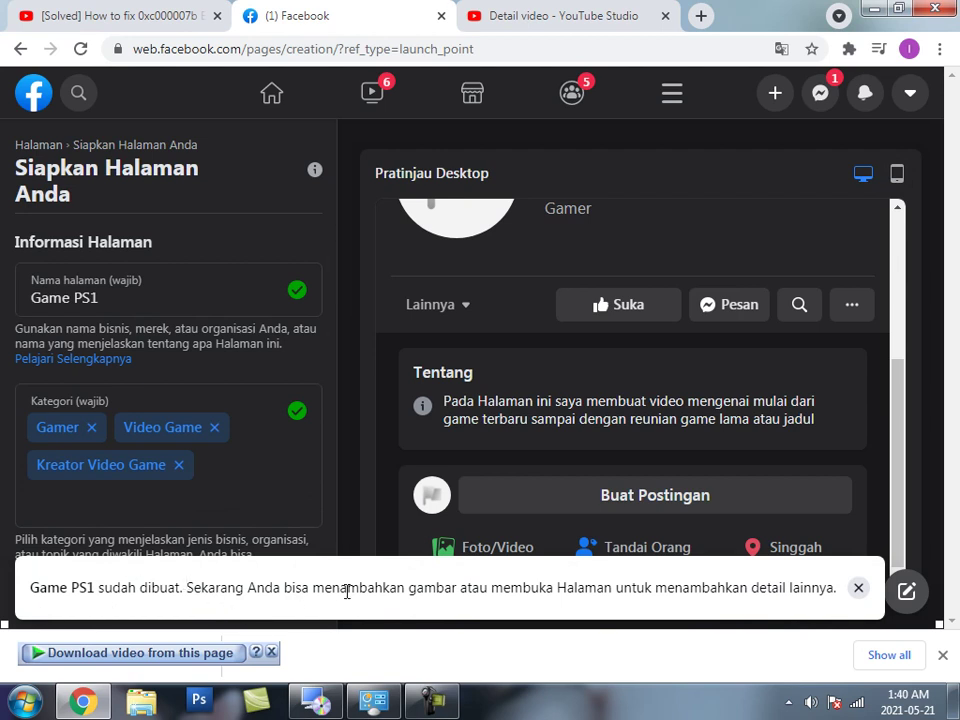
pyautogui.click(858, 587)
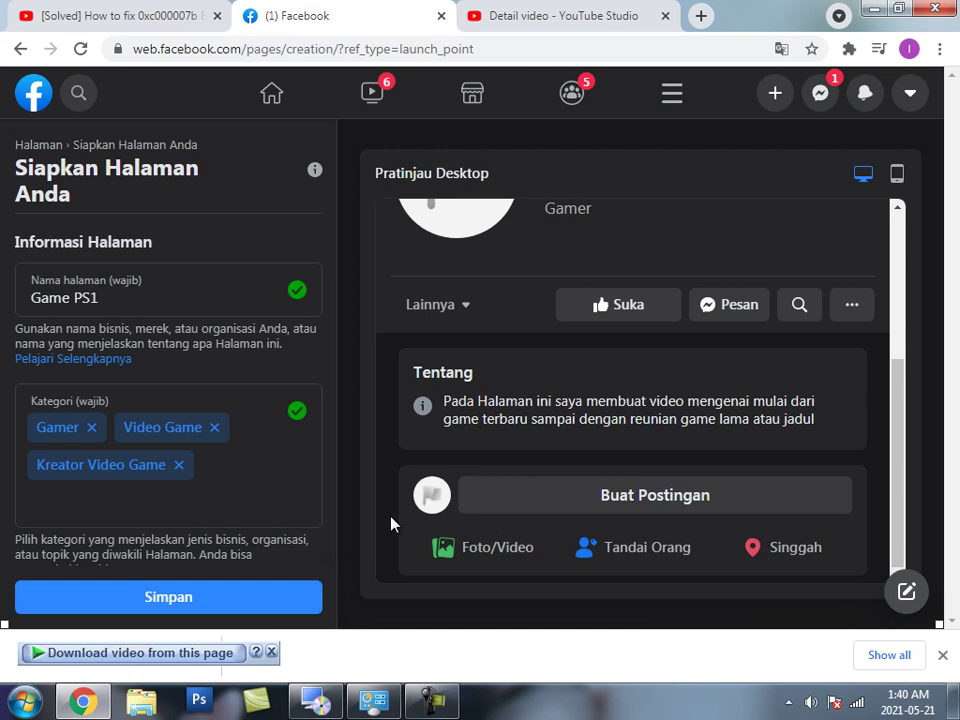
pyautogui.click(193, 602)
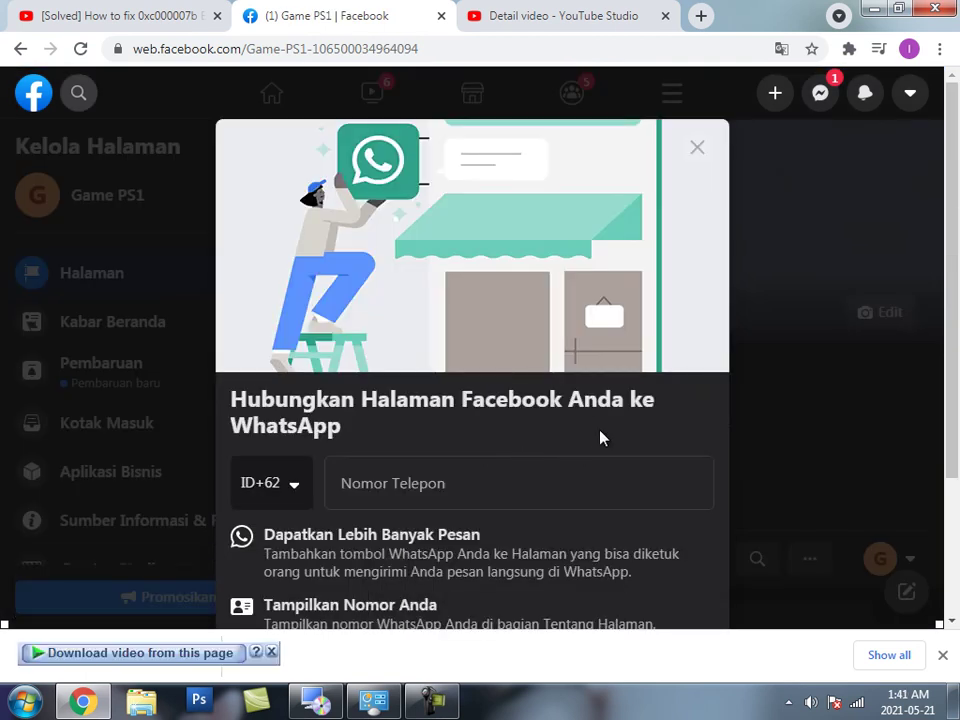
# Step: Enter the WhatsApp phone number and request a verification code
pyautogui.scroll(-2, 630, 495)
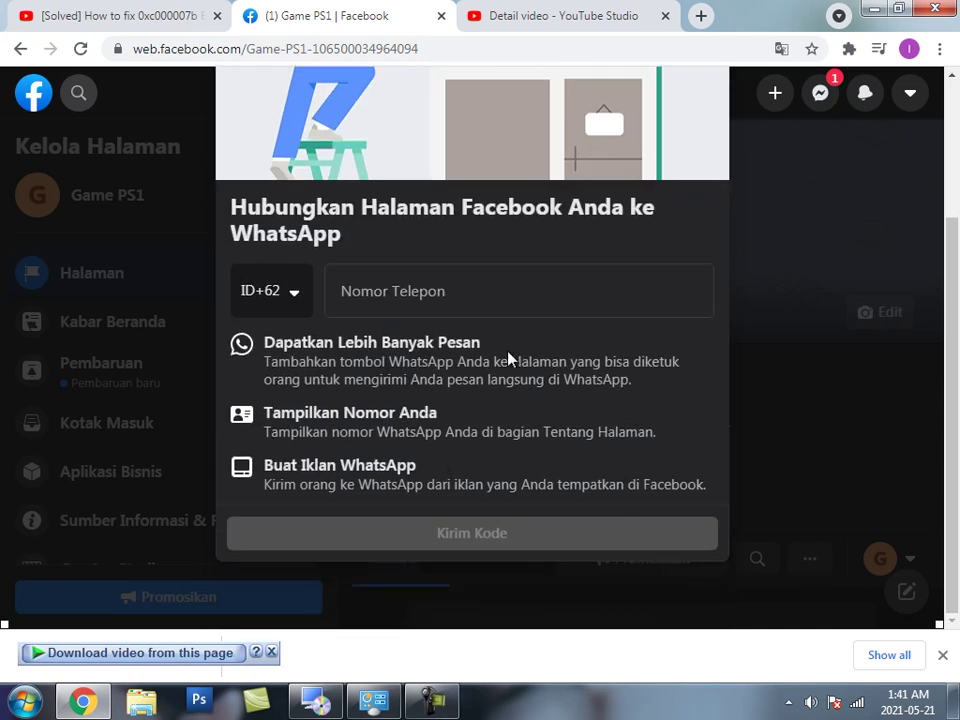
pyautogui.moveTo(273, 420); pyautogui.dragTo(465, 425)
pyautogui.moveTo(305, 466); pyautogui.dragTo(468, 494)
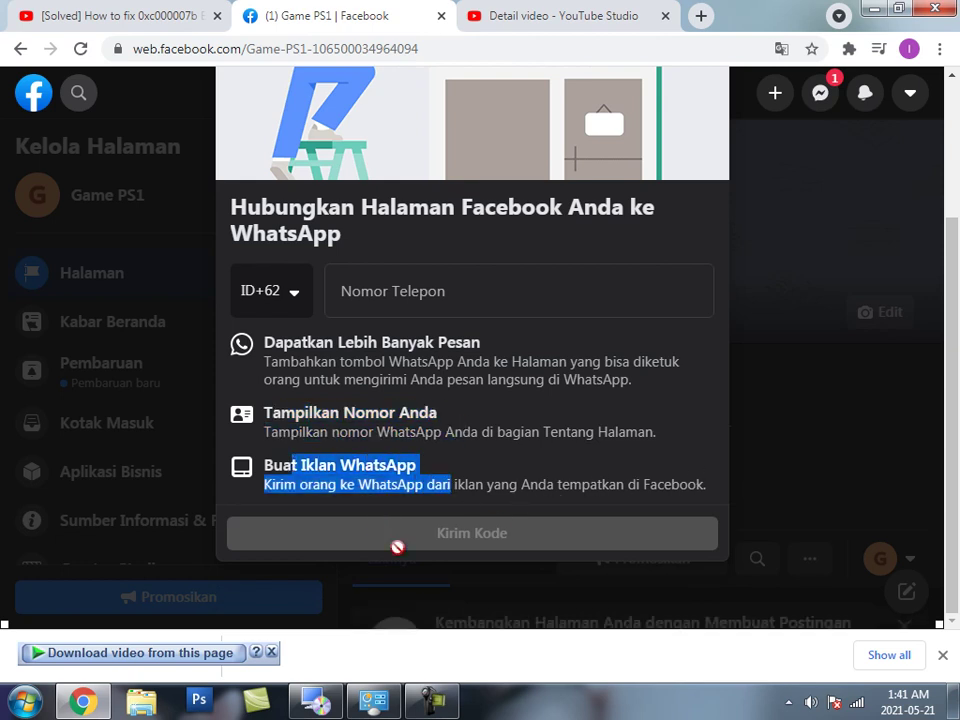
pyautogui.scroll(2, 399, 394)
pyautogui.click(413, 490)
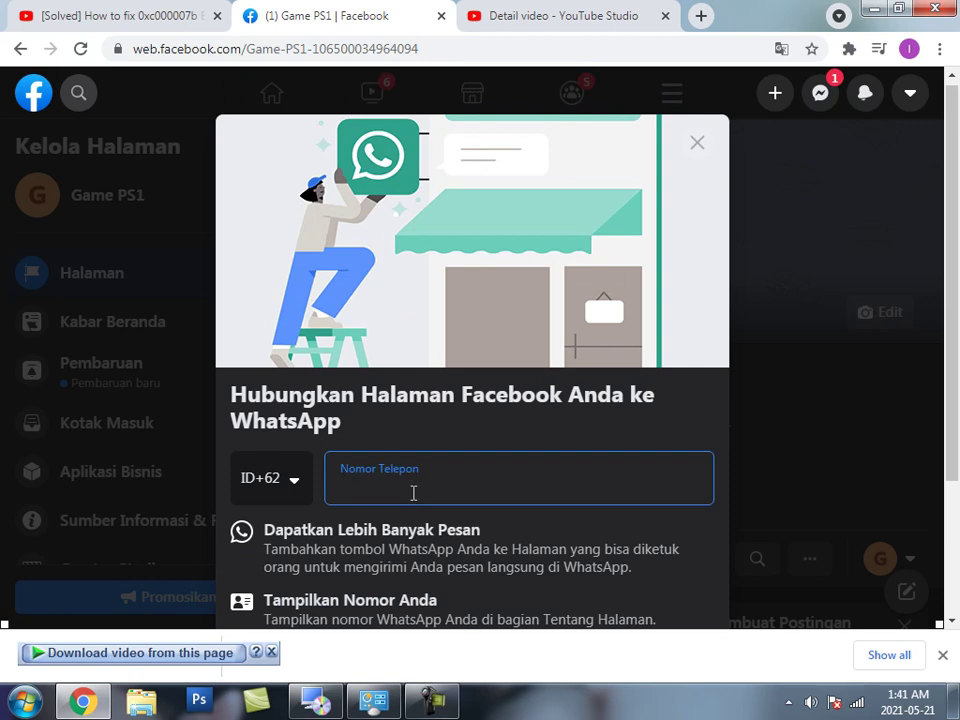
pyautogui.write('8')
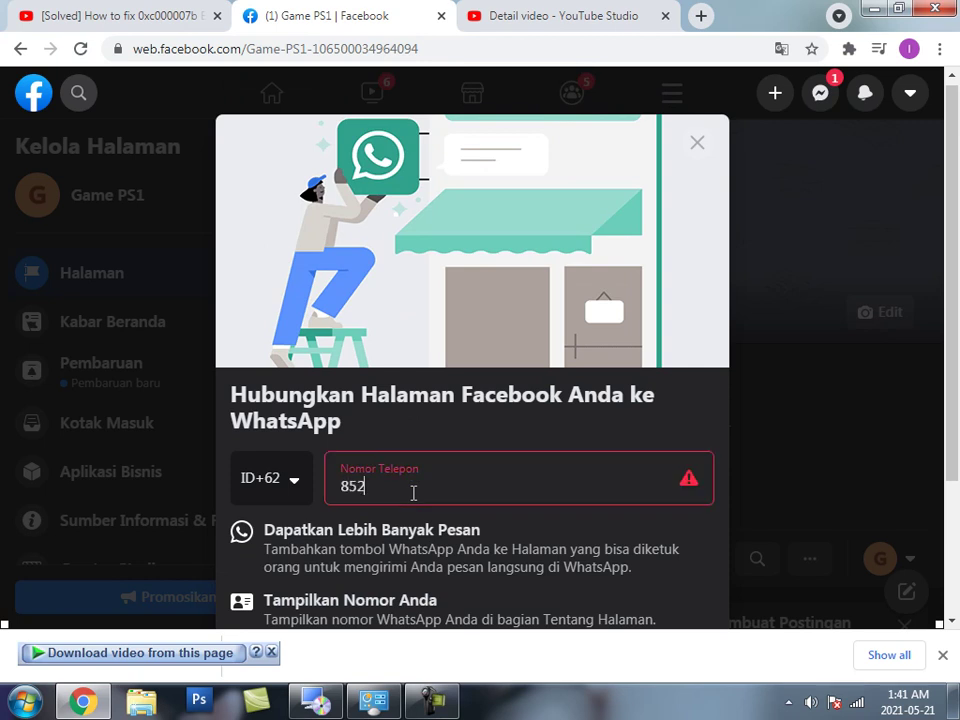
pyautogui.write('52')
pyautogui.scroll(-2, 413, 492)
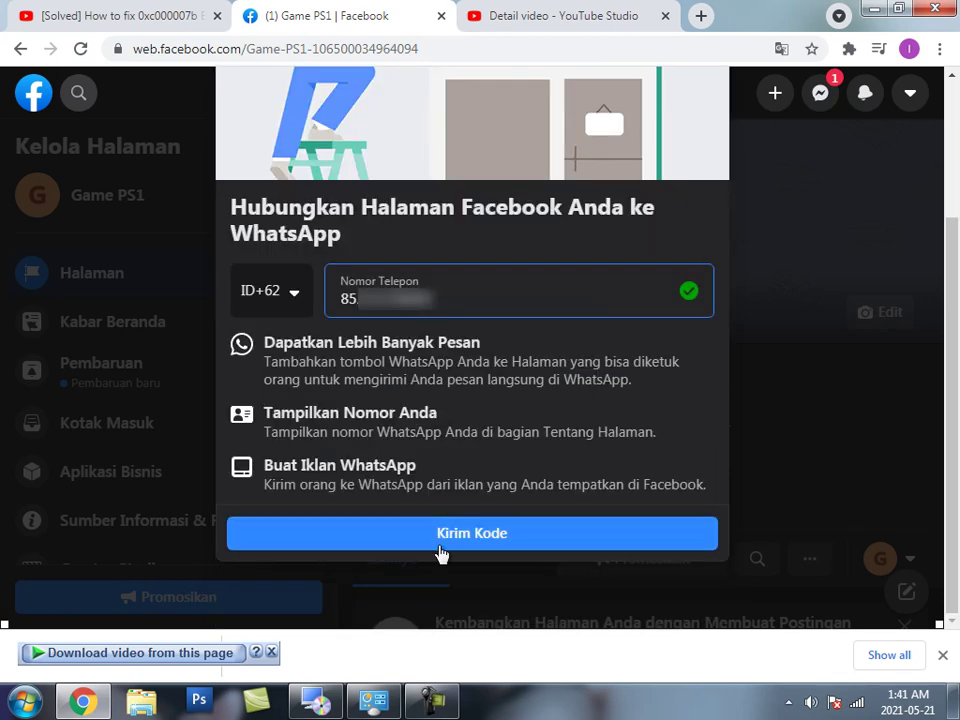
pyautogui.click(468, 545)
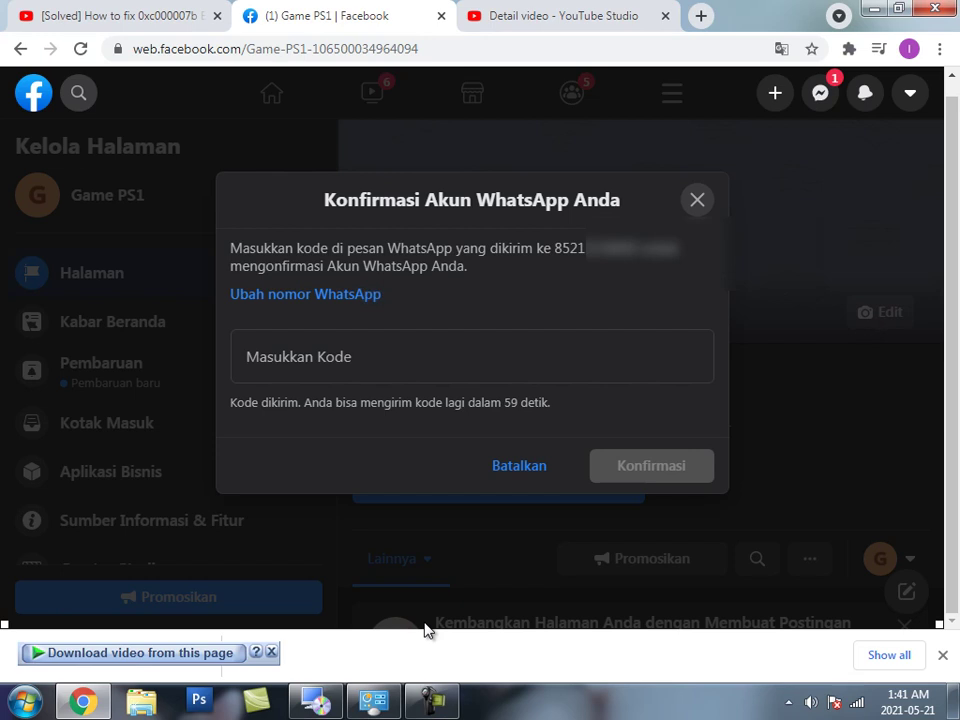
# Step: Enter the received verification code and confirm the WhatsApp link
pyautogui.click(435, 354)
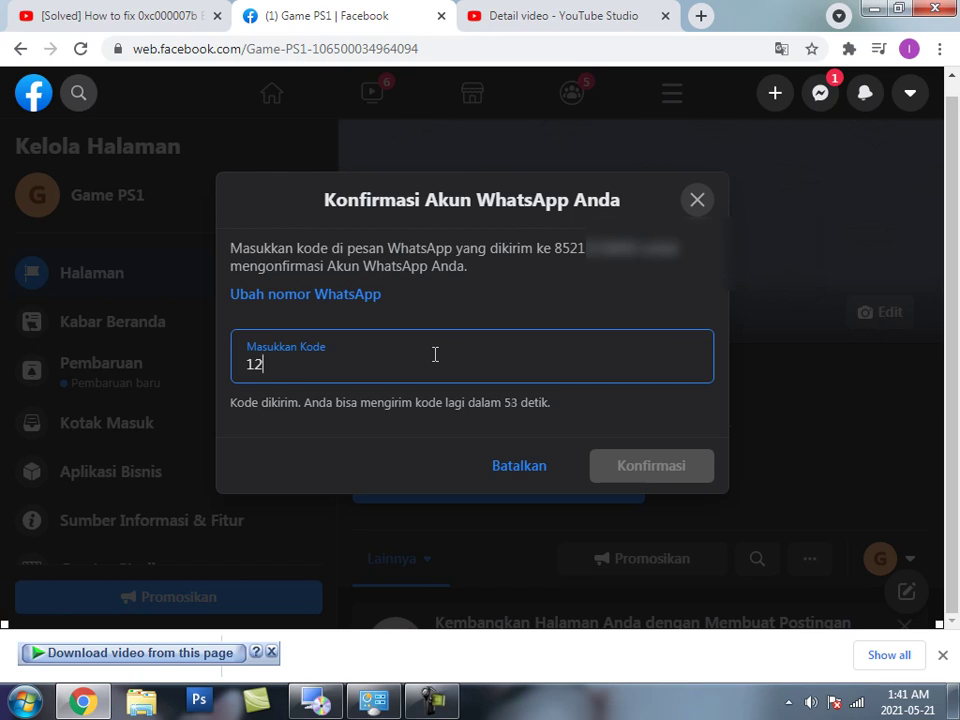
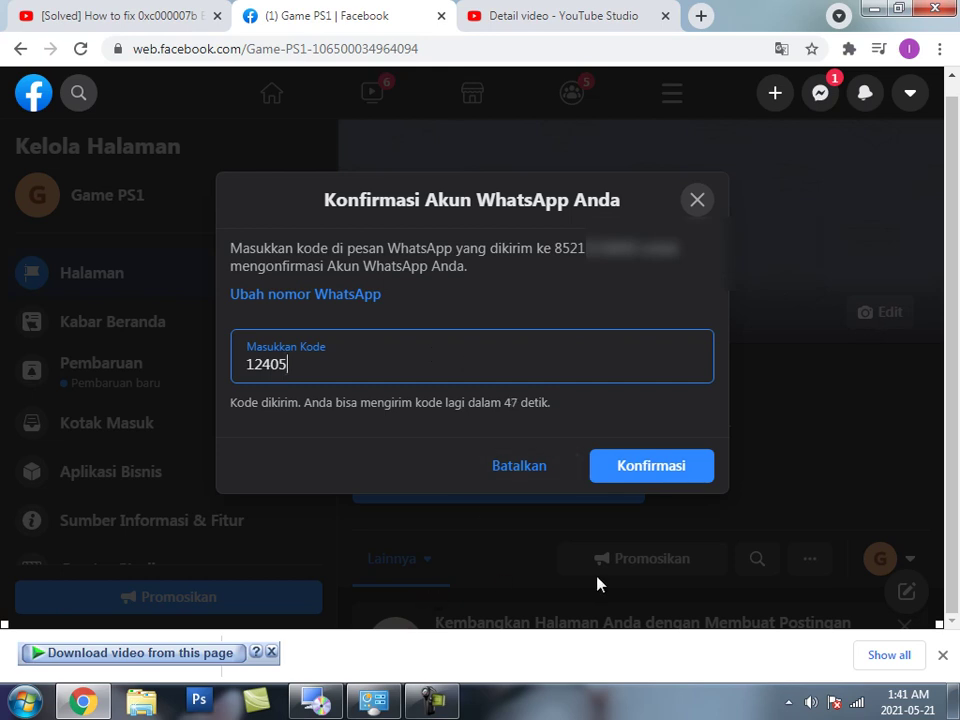
pyautogui.click(643, 470)
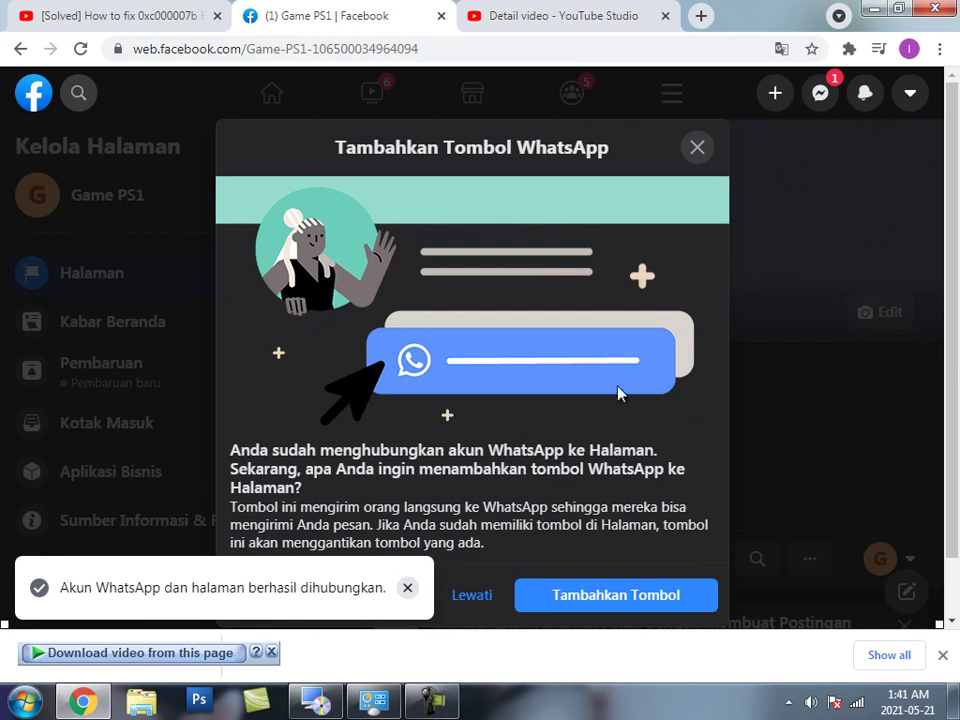
# Step: Dismiss the success notice and skip both the WhatsApp button and WhatsApp post offers
pyautogui.click(407, 587)
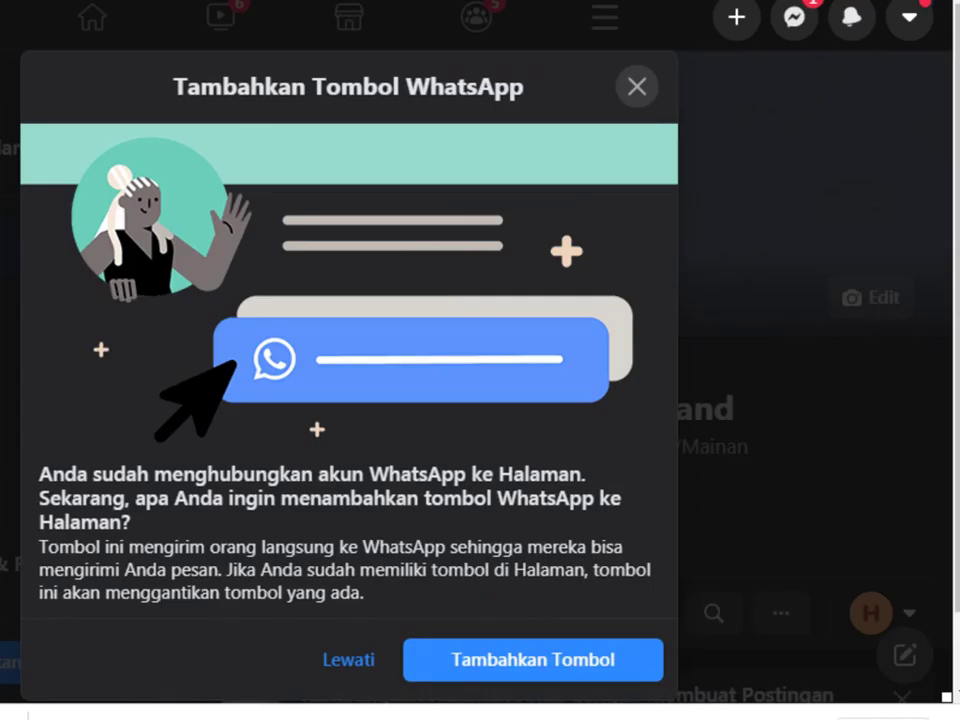
pyautogui.click(364, 674)
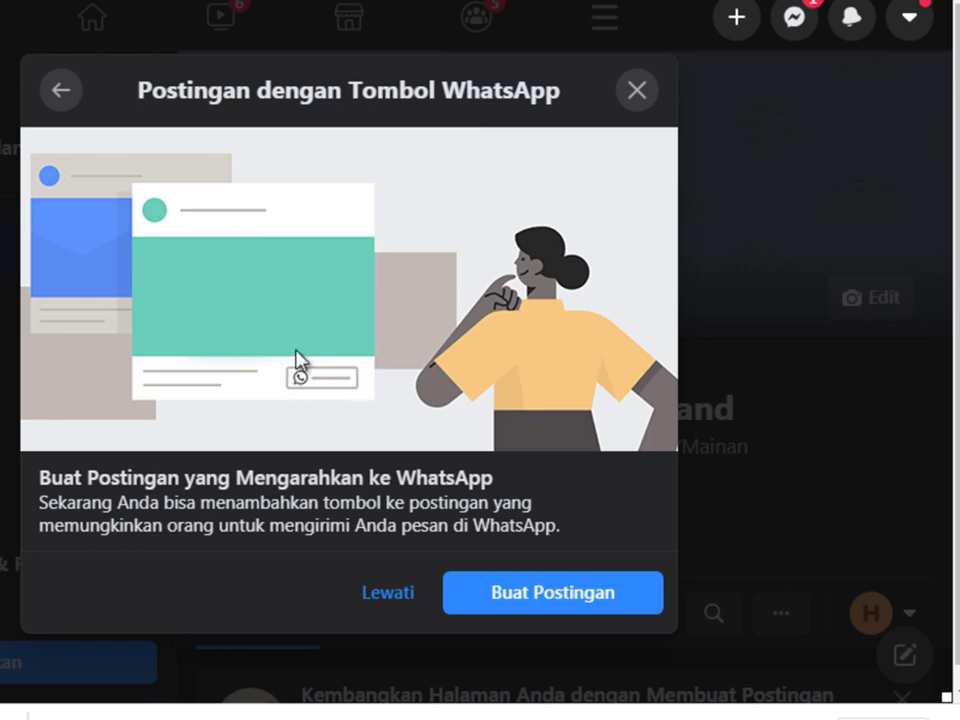
pyautogui.click(396, 597)
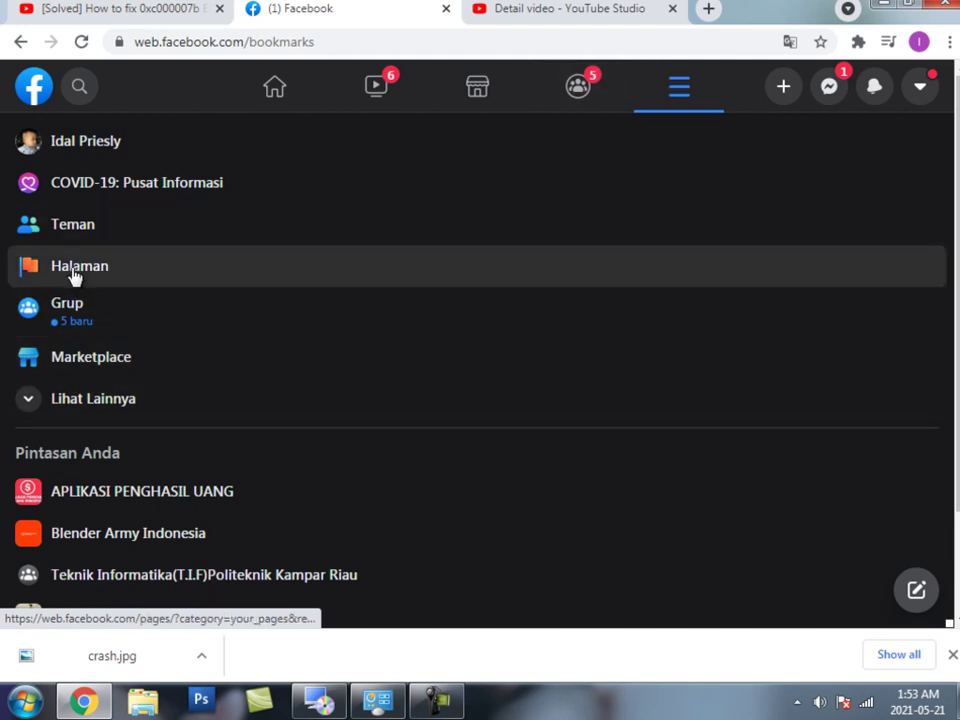
# Step: Open Game PS1 from Halaman in the bookmarks menu and look over the Page
pyautogui.click(66, 274)
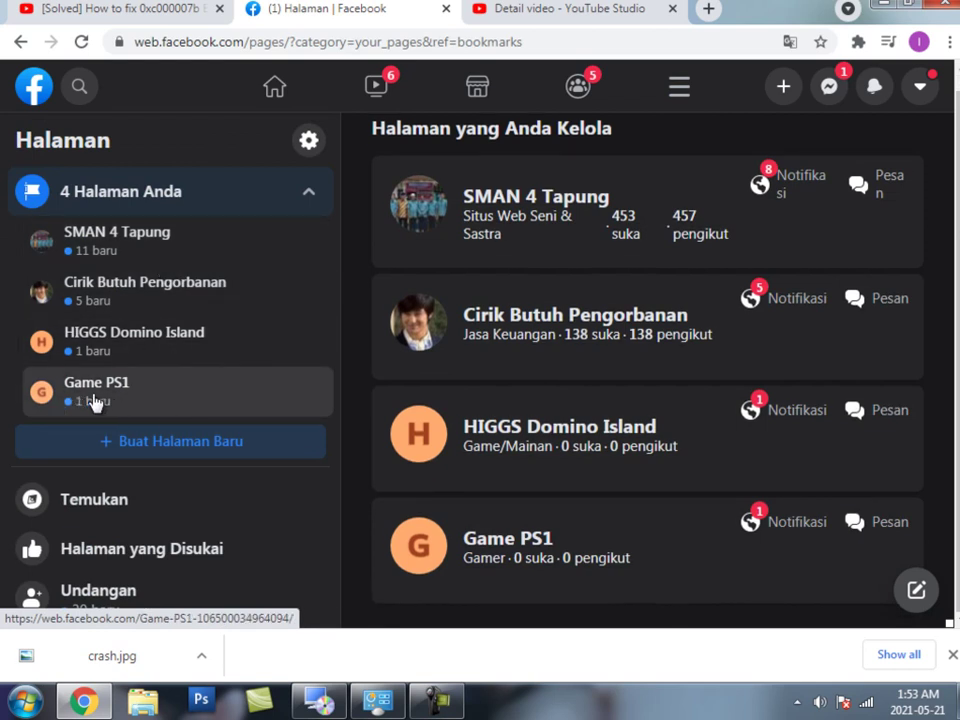
pyautogui.click(95, 402)
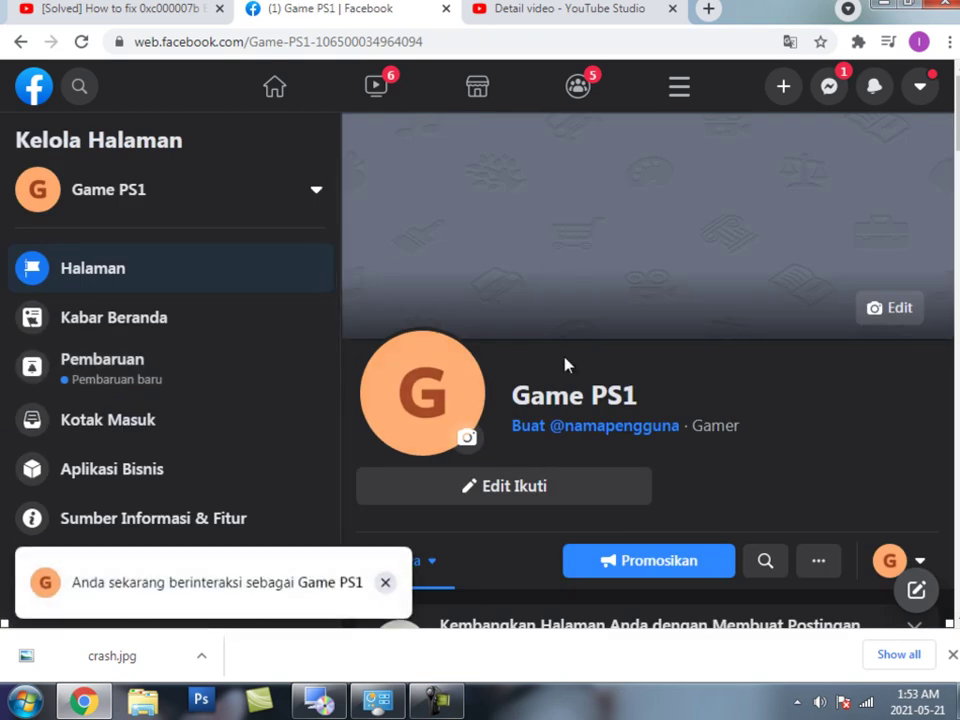
pyautogui.scroll(-2, 525, 311)
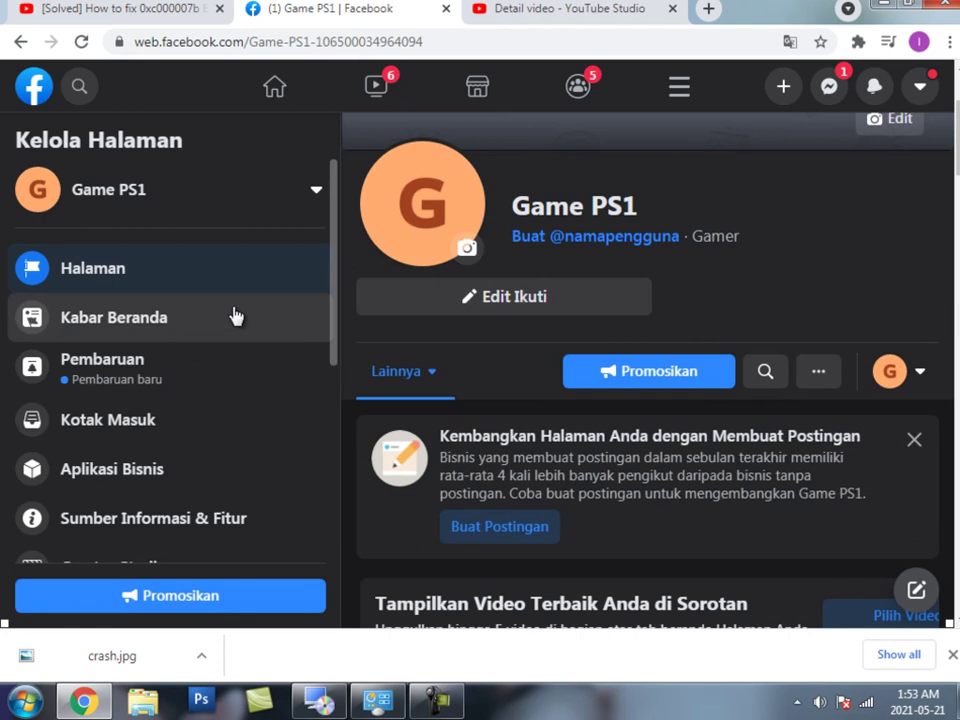
pyautogui.scroll(1, 565, 290)
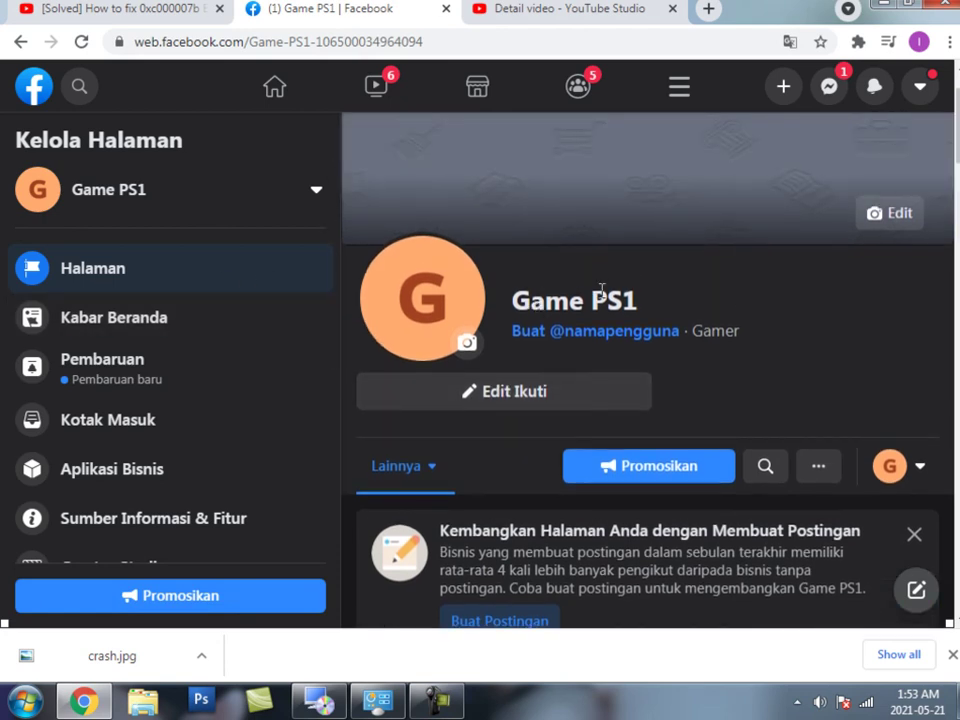
pyautogui.scroll(1, 780, 260)
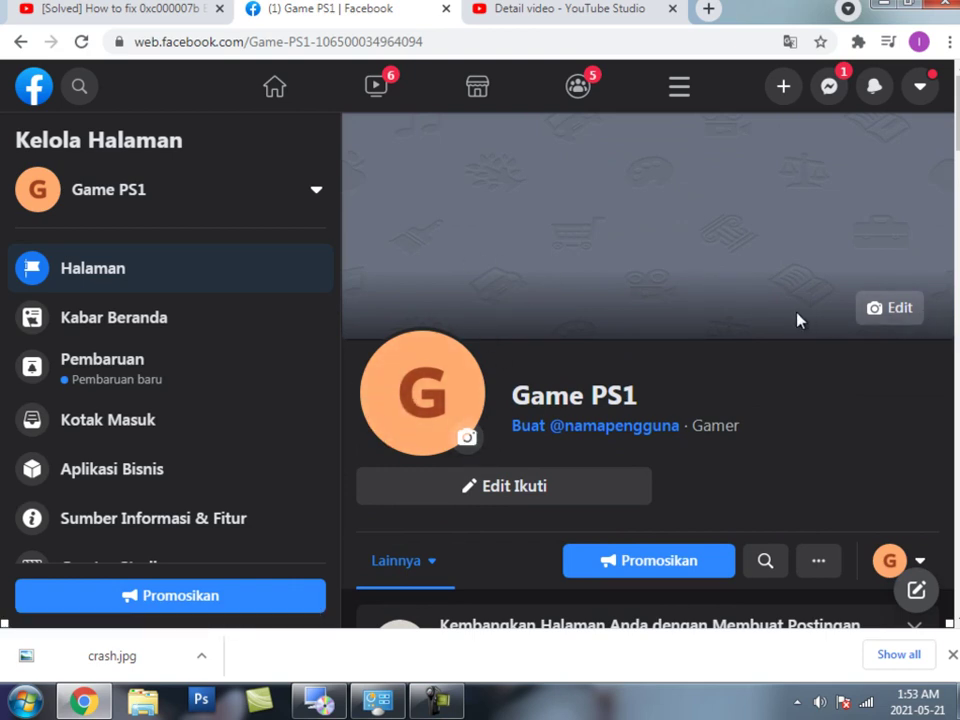
pyautogui.click(900, 313)
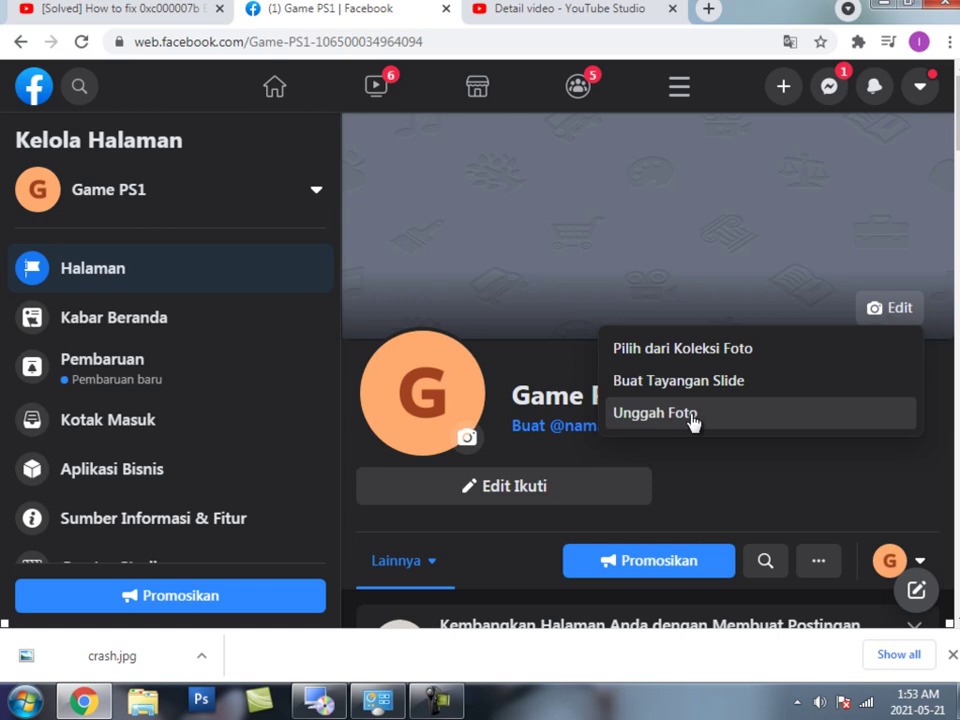
pyautogui.click(463, 439)
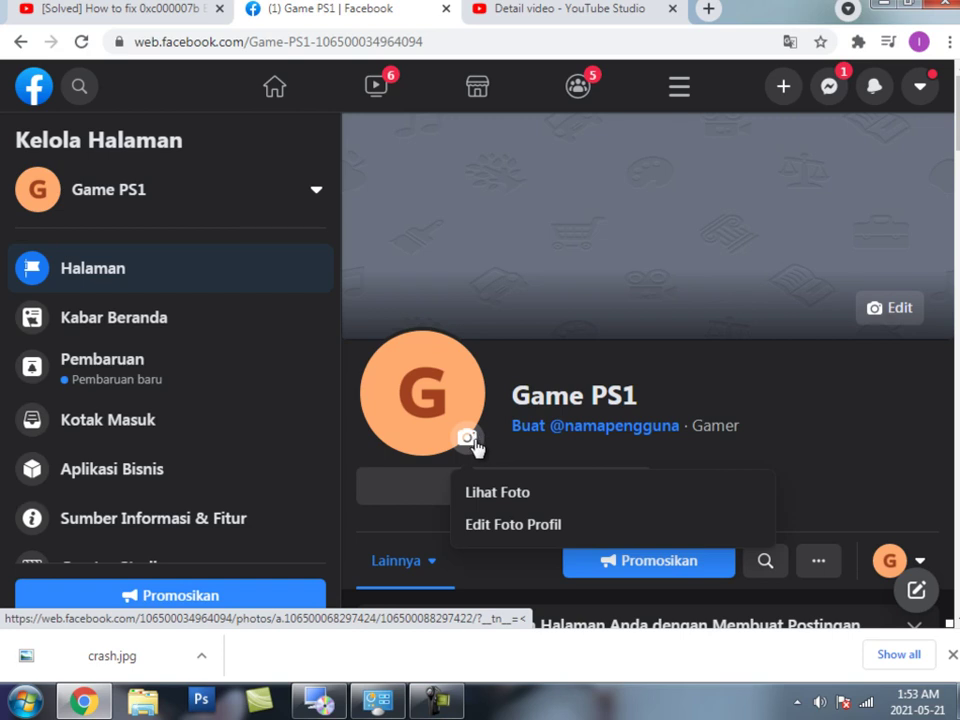
pyautogui.click(498, 531)
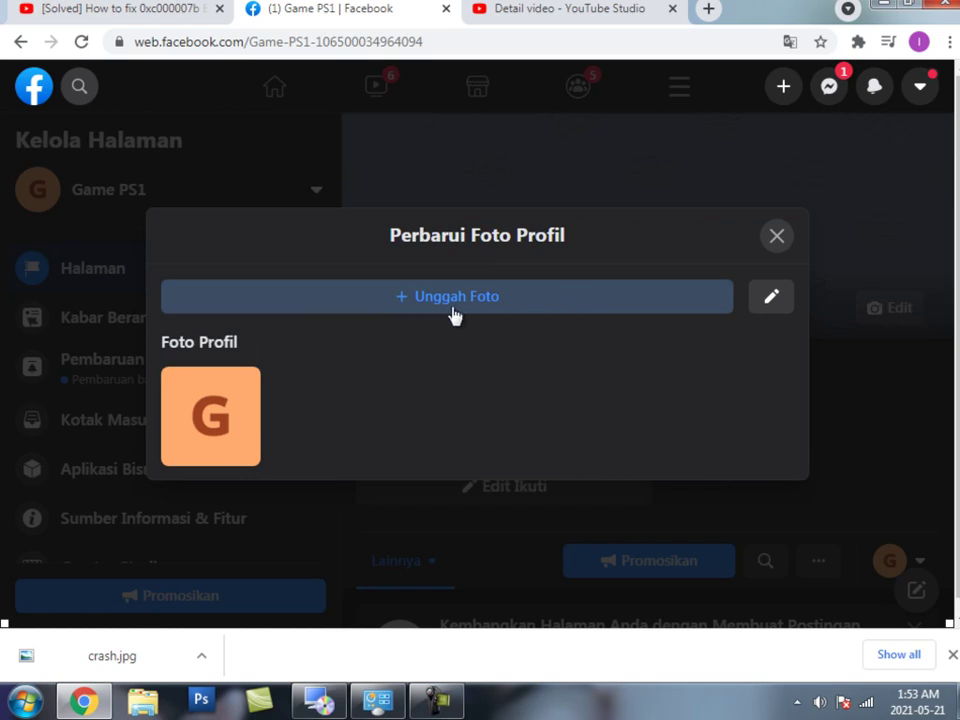
pyautogui.click(780, 246)
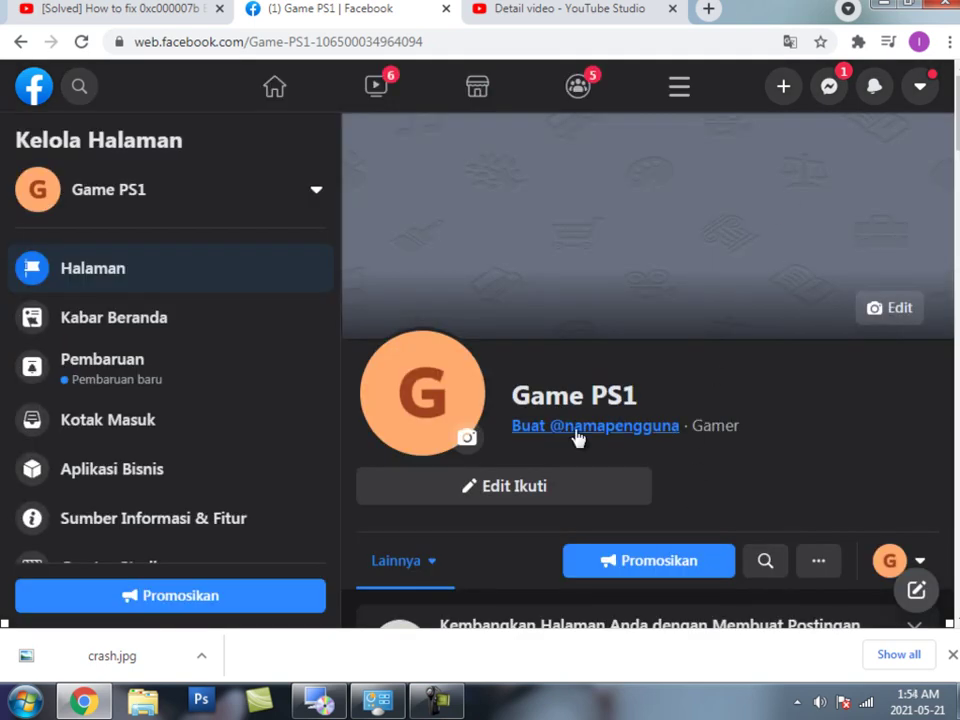
# Step: Paste a custom username for Game PS1, create it, and close the confirmation
pyautogui.click(577, 426)
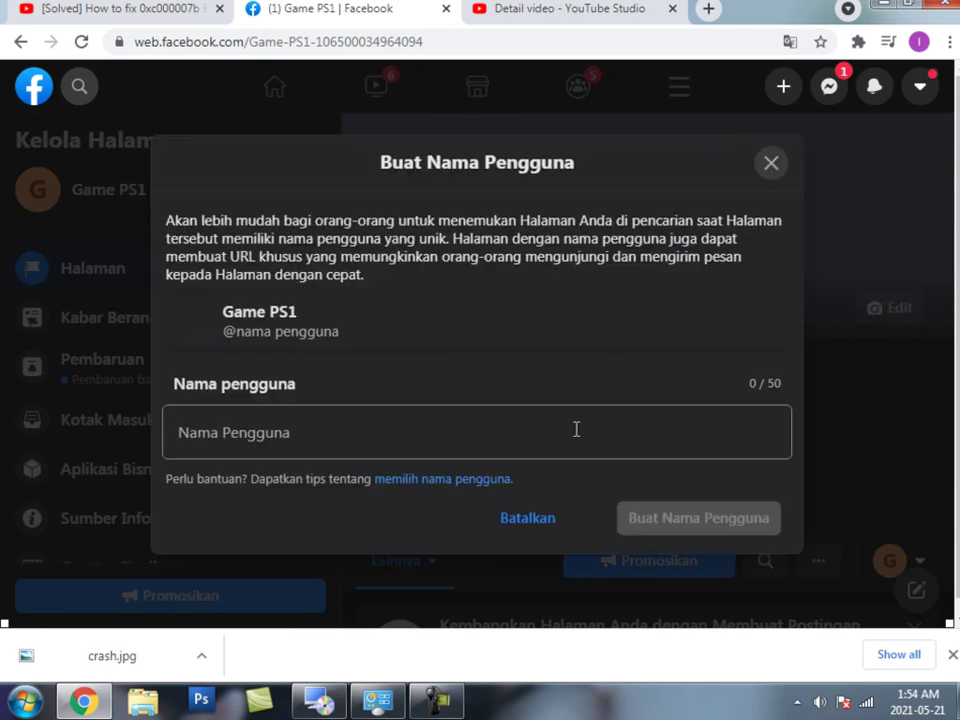
pyautogui.click(295, 440)
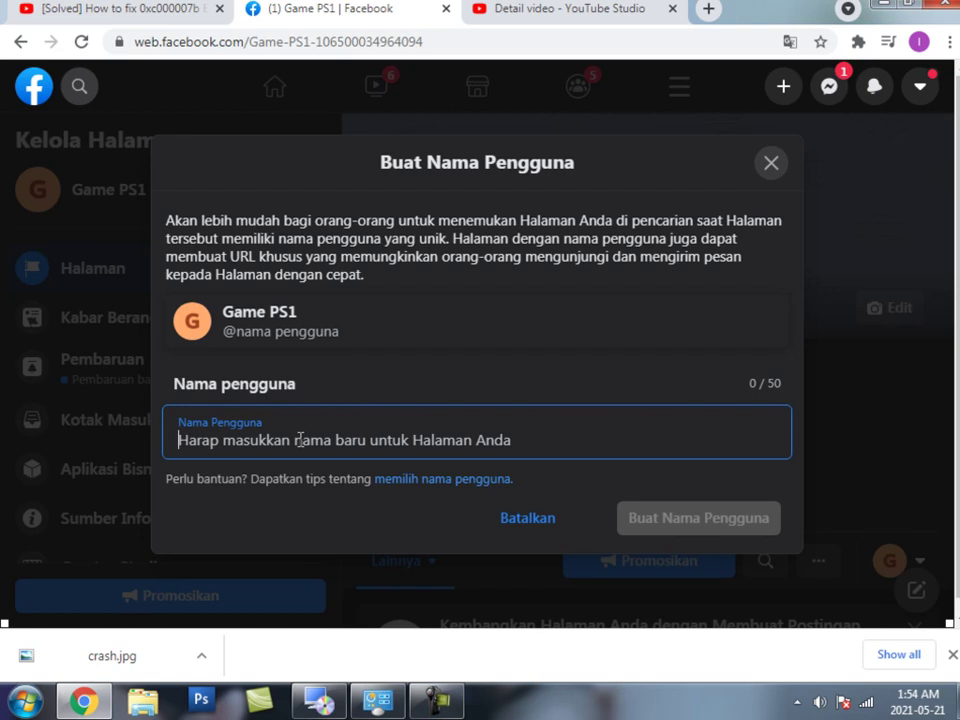
pyautogui.write('reunigameps1')
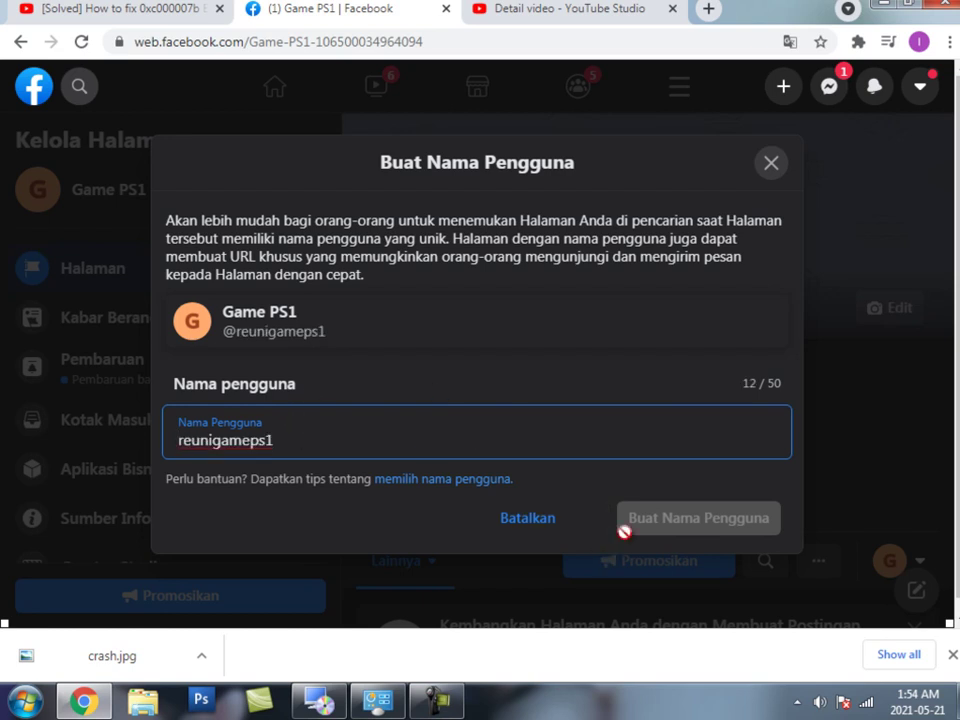
pyautogui.click(285, 368)
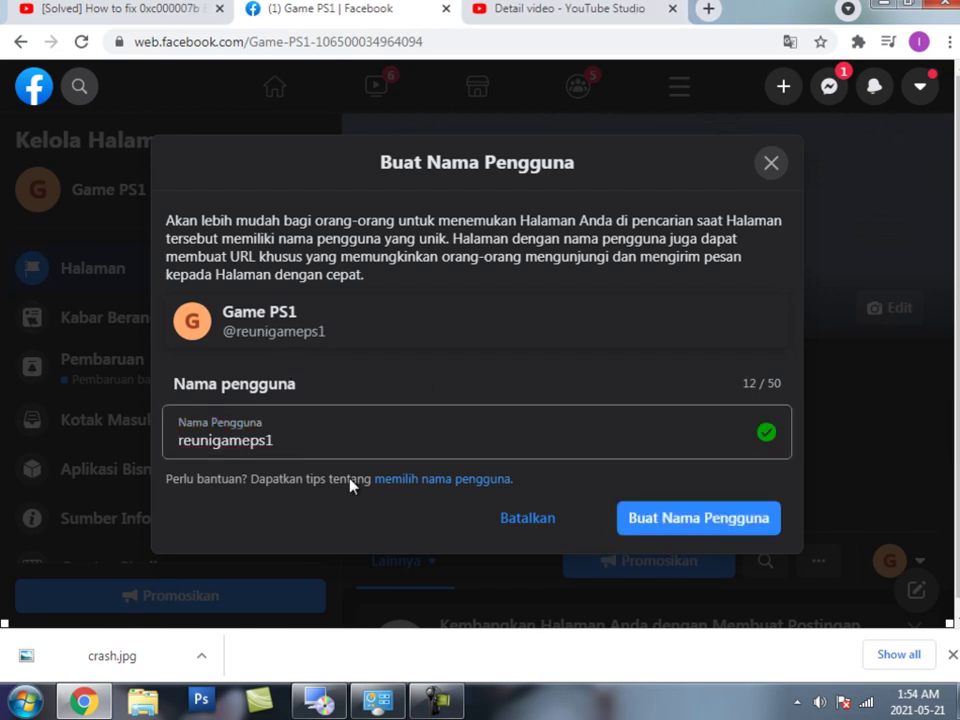
pyautogui.click(328, 375)
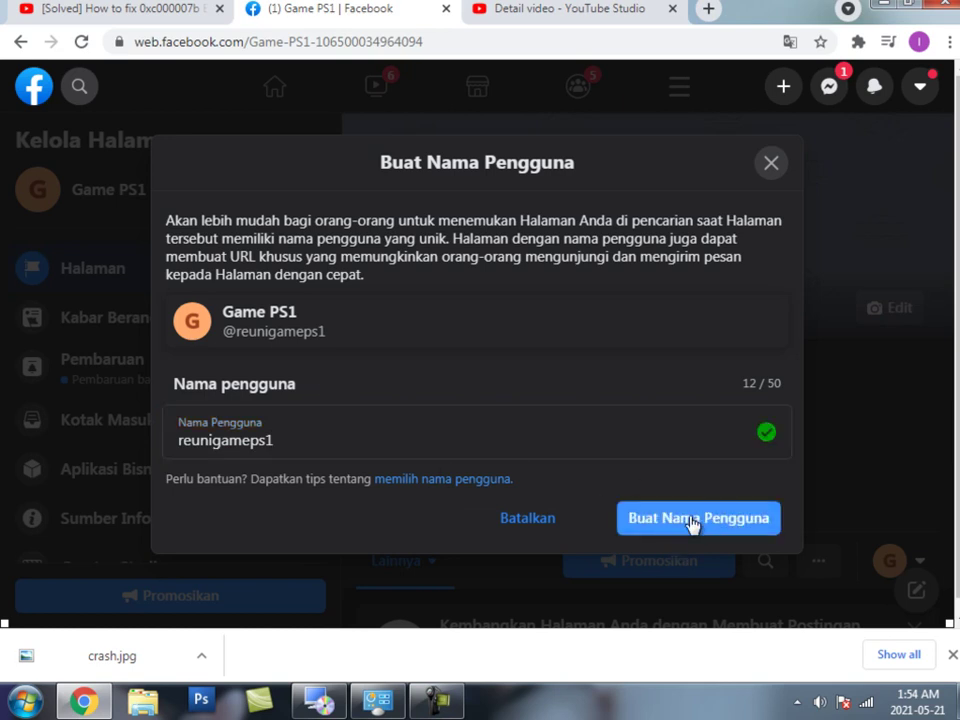
pyautogui.click(707, 520)
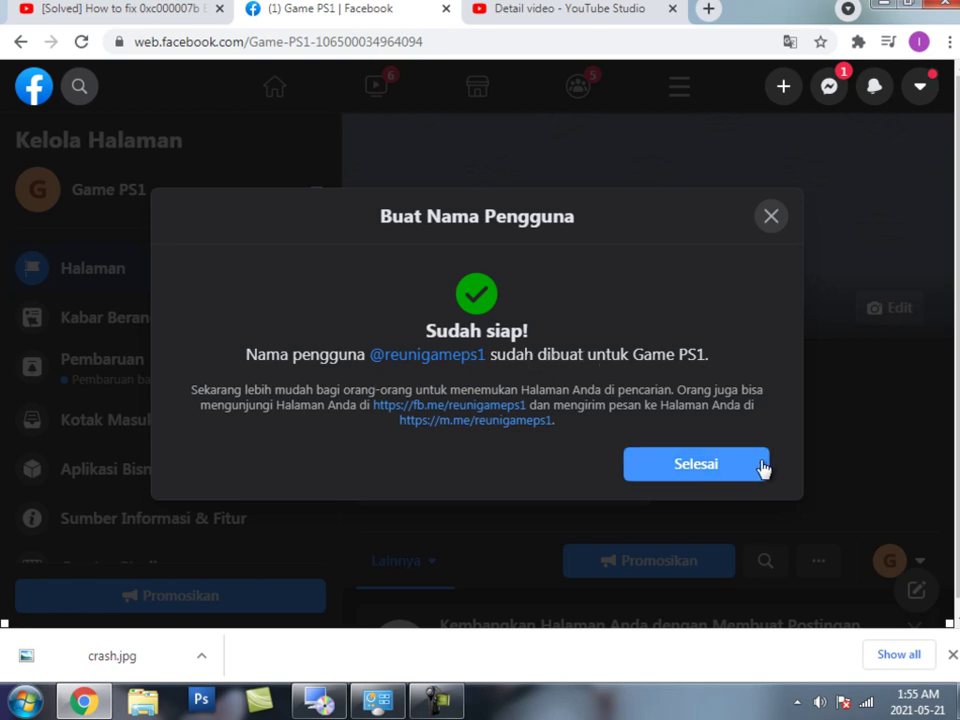
pyautogui.click(689, 466)
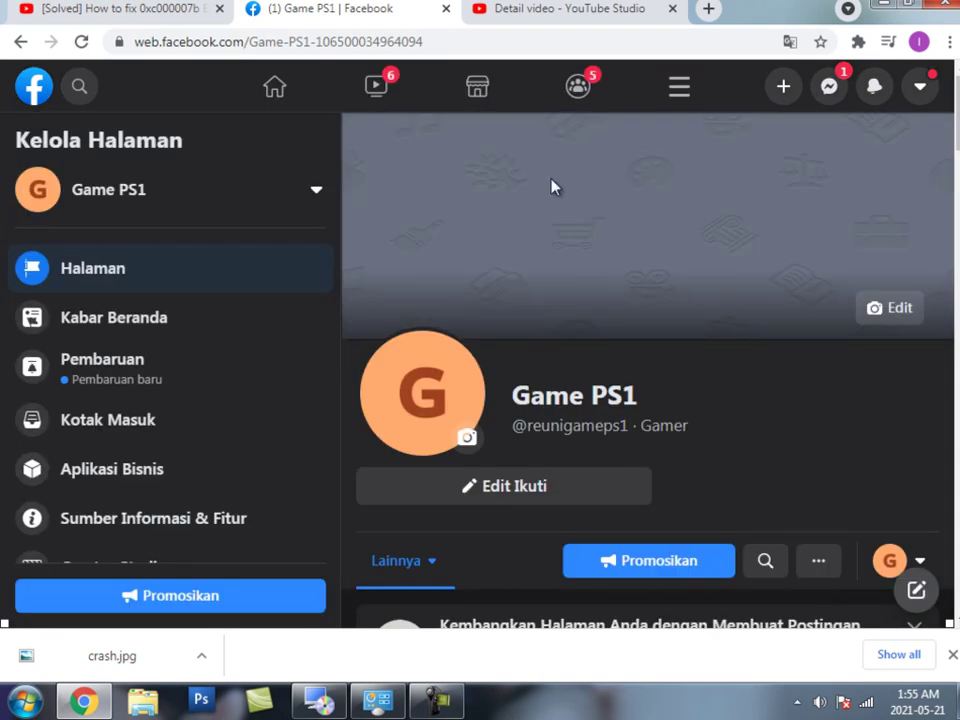
# Step: Expand the Berikan Info dan Preferensi and Bangun Identitas Halaman Anda rows on the Siapkan Halaman card
pyautogui.moveTo(590, 420)
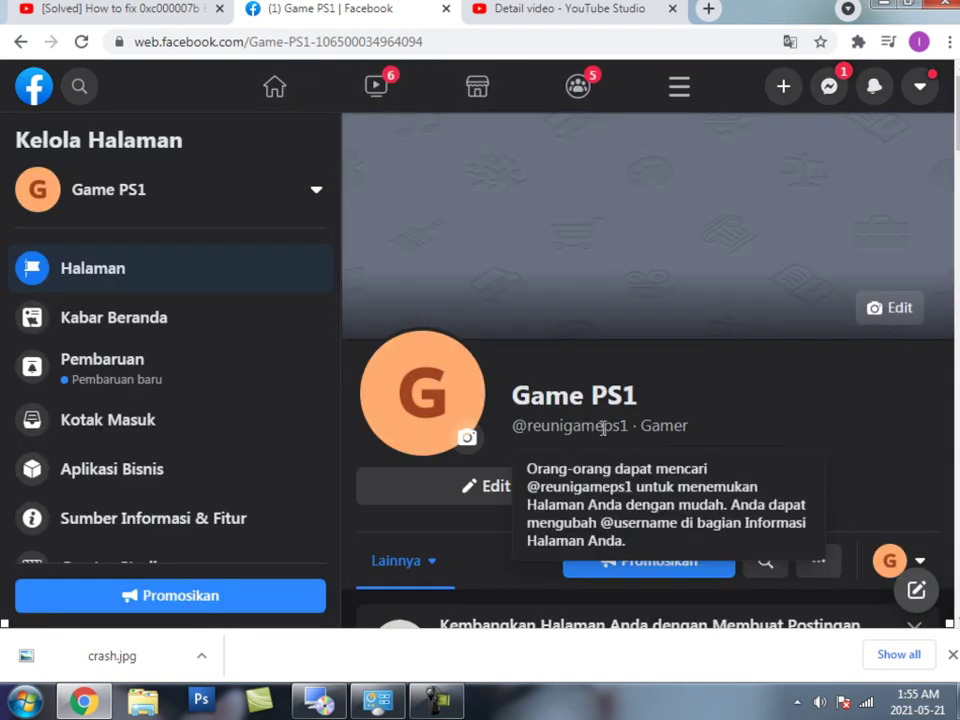
pyautogui.scroll(-3, 612, 430)
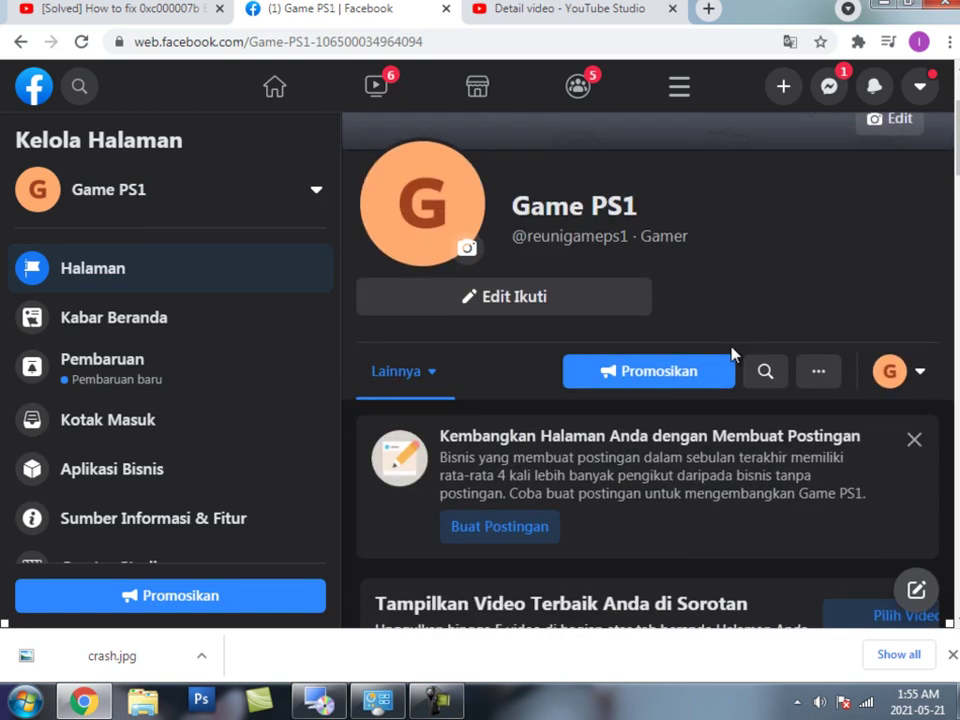
pyautogui.scroll(-2, 731, 354)
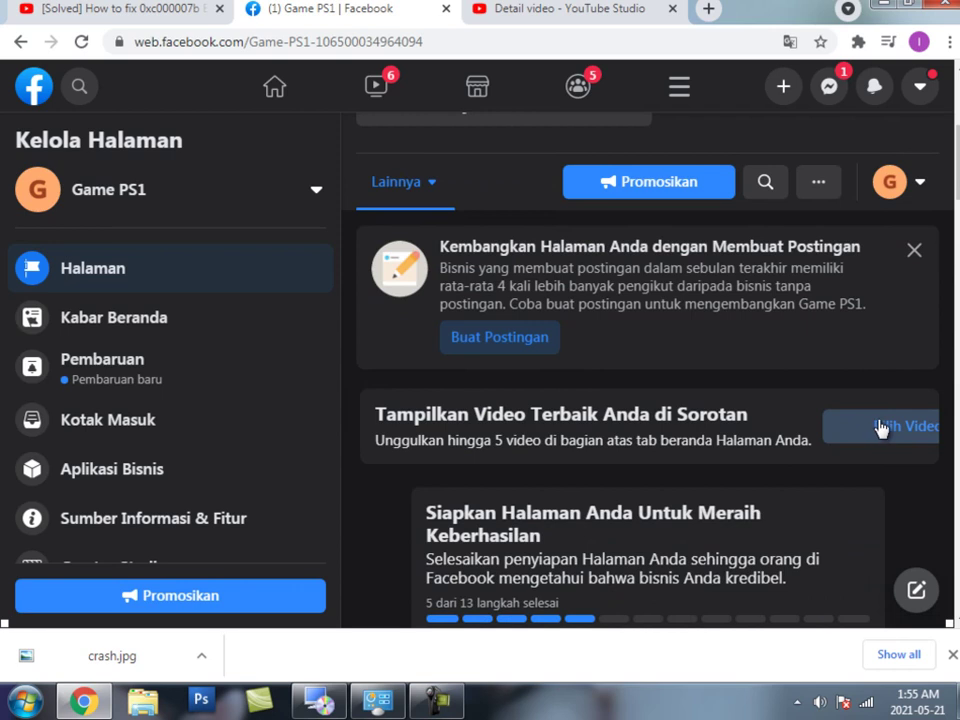
pyautogui.scroll(-3, 753, 433)
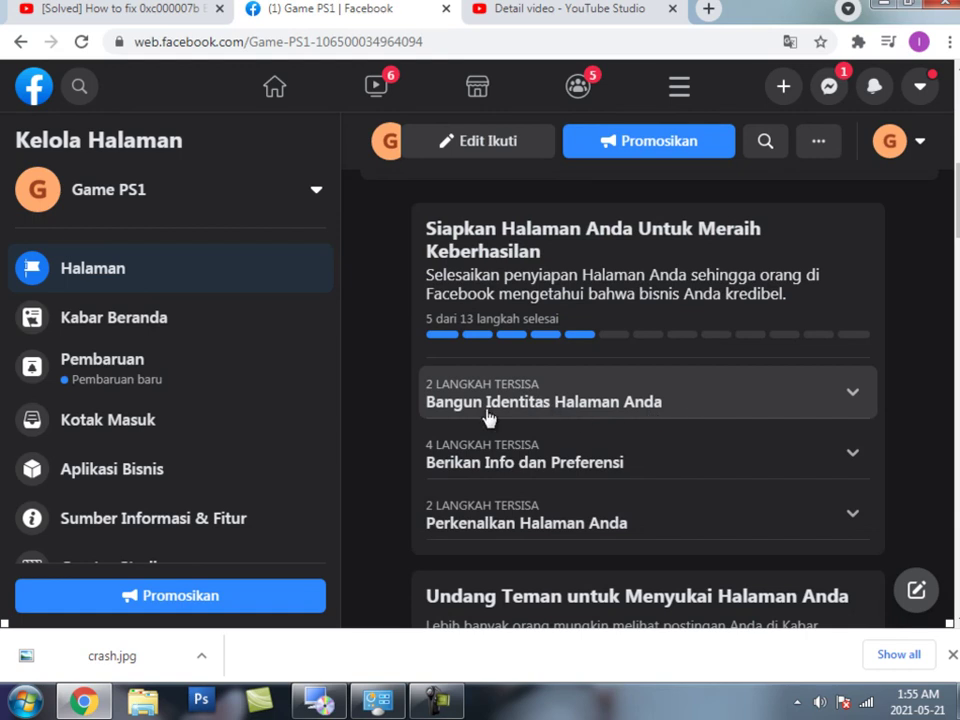
pyautogui.scroll(-1, 676, 413)
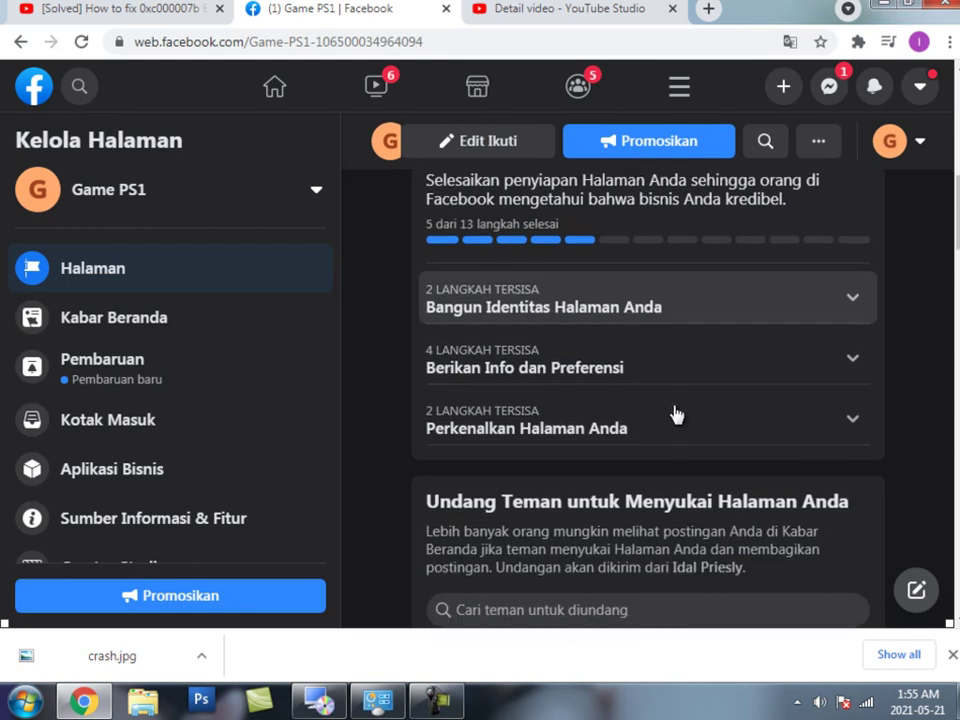
pyautogui.click(640, 382)
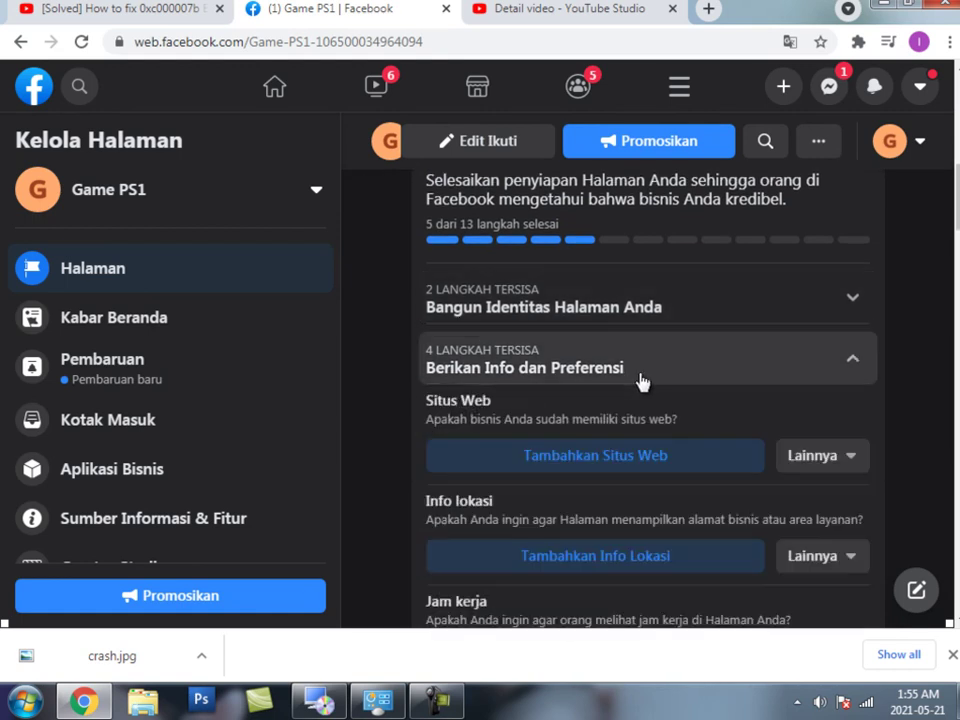
pyautogui.click(597, 302)
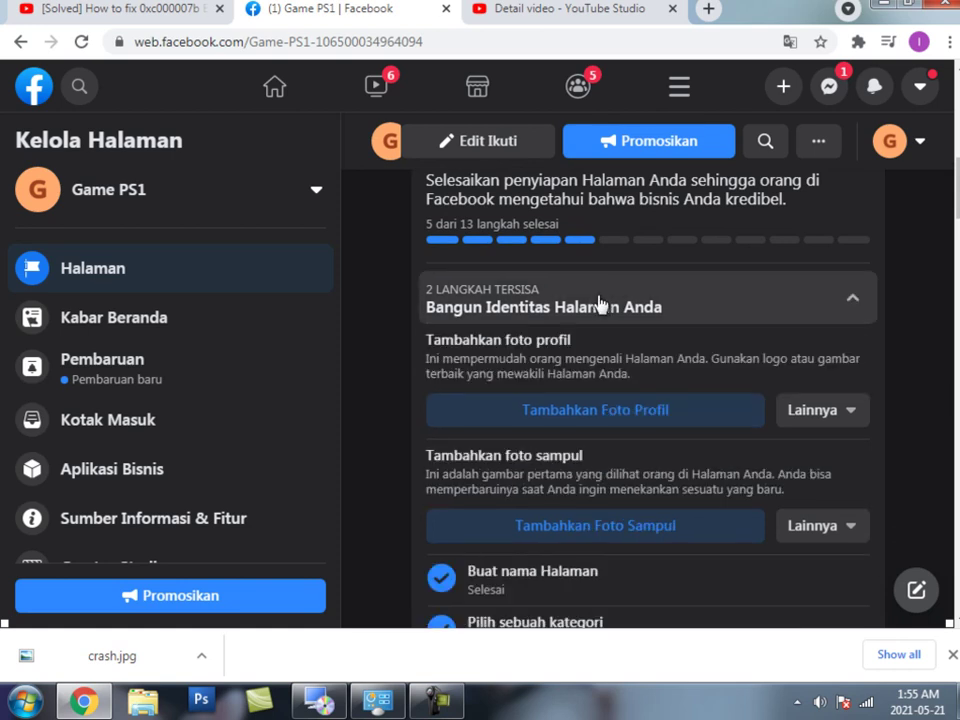
pyautogui.scroll(-1, 620, 370)
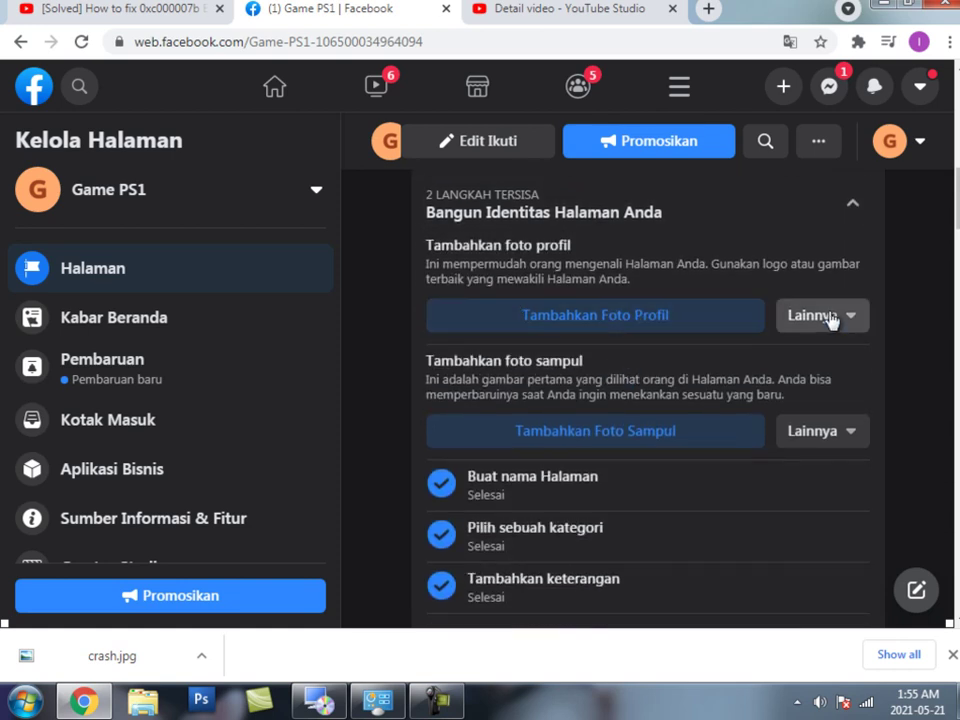
pyautogui.scroll(-2, 589, 388)
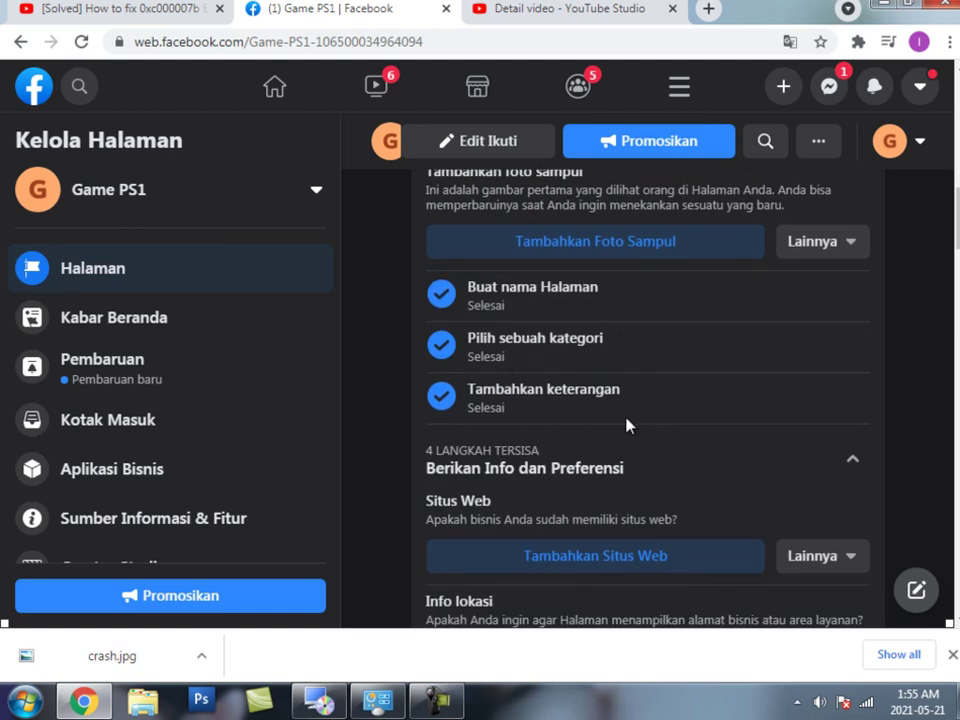
pyautogui.scroll(-3, 594, 388)
pyautogui.scroll(1, 590, 380)
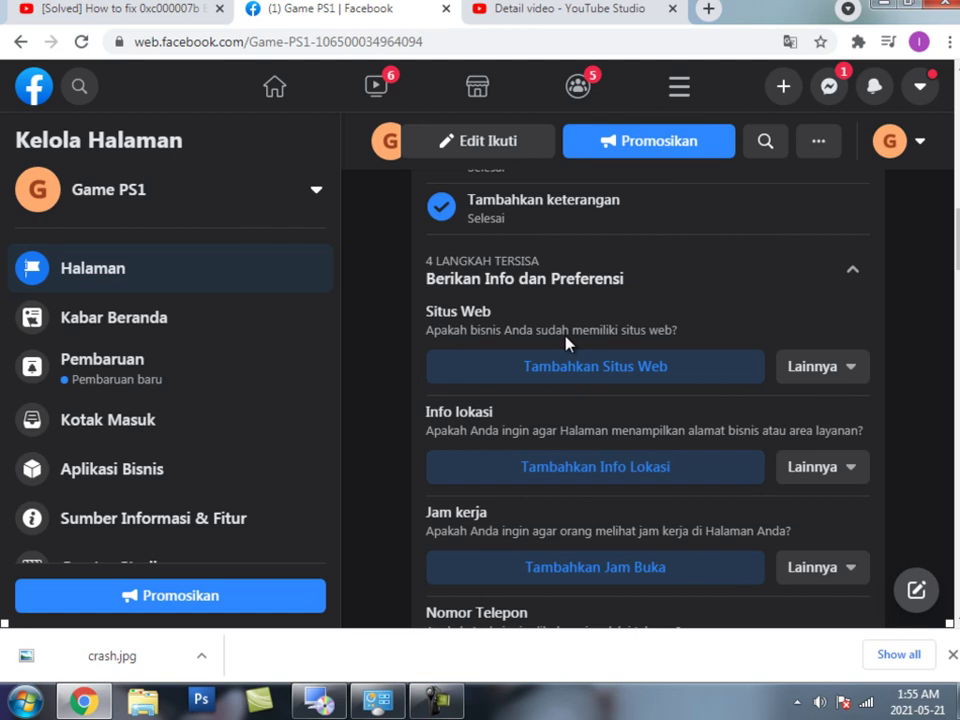
pyautogui.scroll(-1, 565, 343)
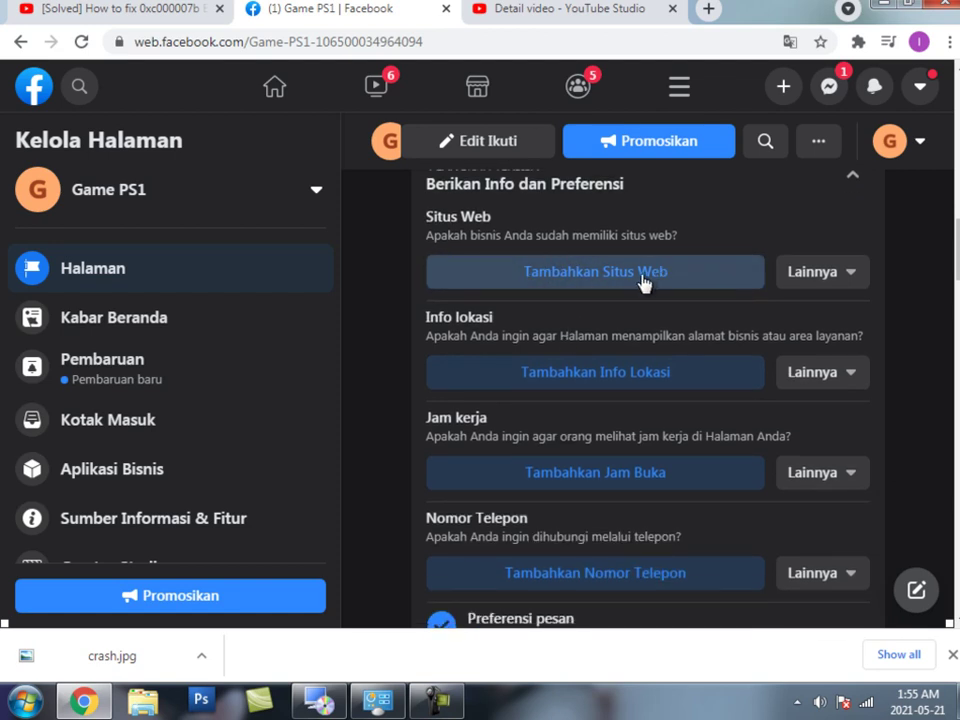
pyautogui.scroll(1, 617, 283)
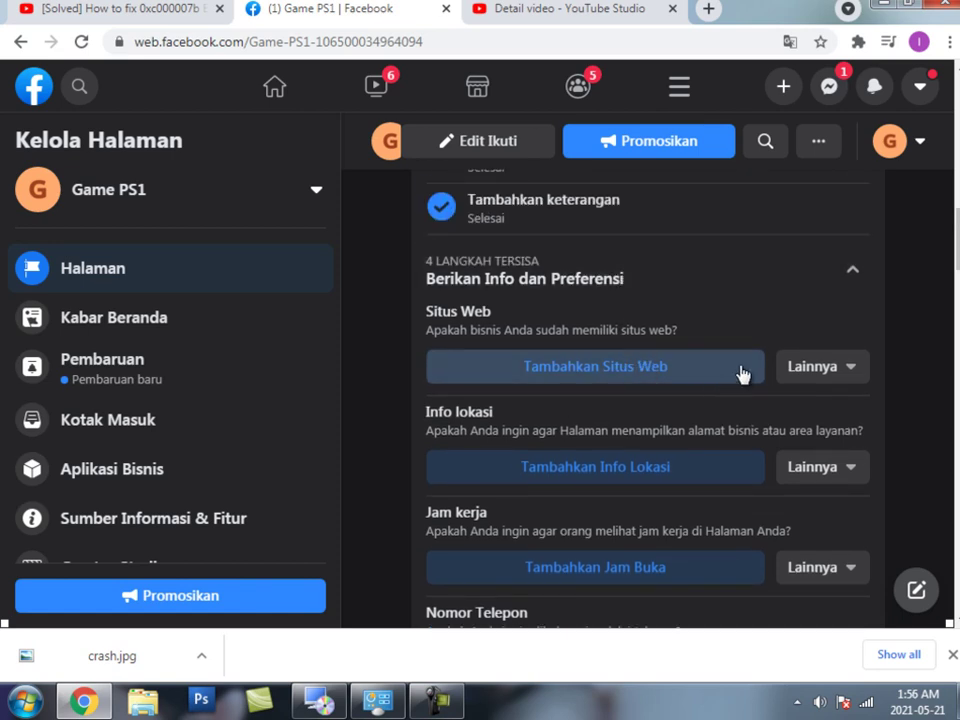
# Step: Mark Situs Web, Info lokasi, Jam kerja and Nomor Telepon as not applicable, then collapse the section
pyautogui.click(806, 361)
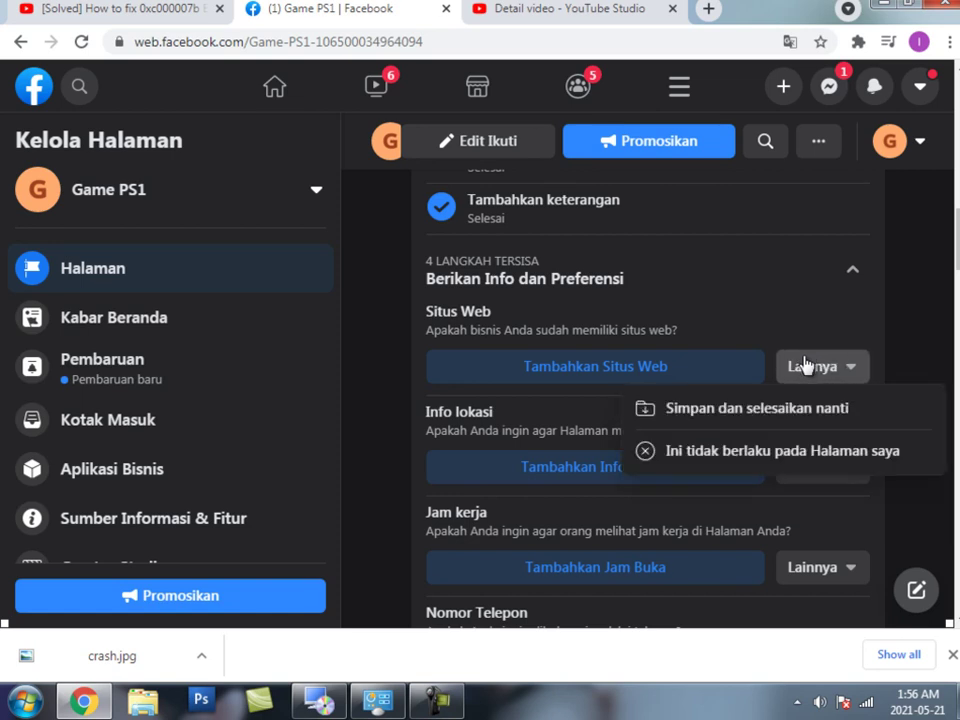
pyautogui.click(688, 457)
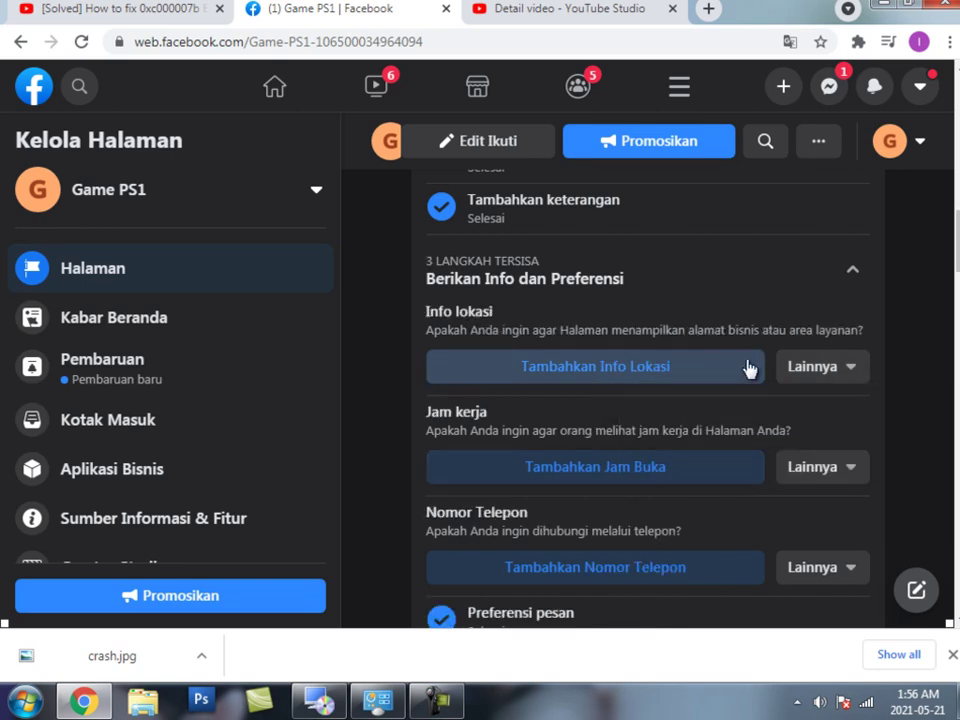
pyautogui.click(801, 369)
pyautogui.click(744, 452)
pyautogui.click(828, 376)
pyautogui.click(680, 450)
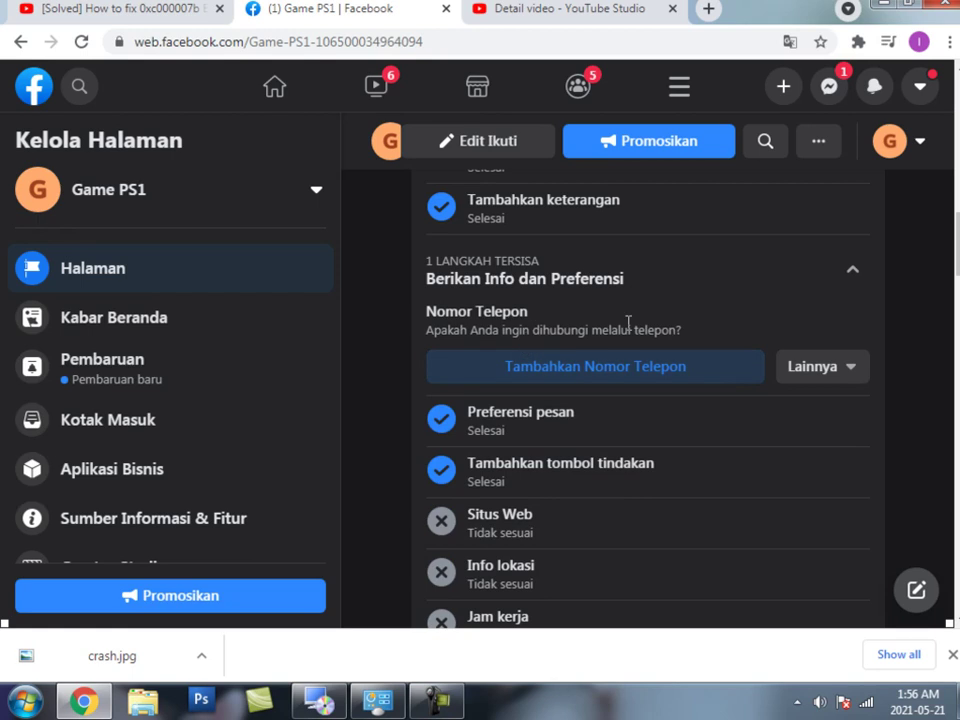
pyautogui.click(826, 370)
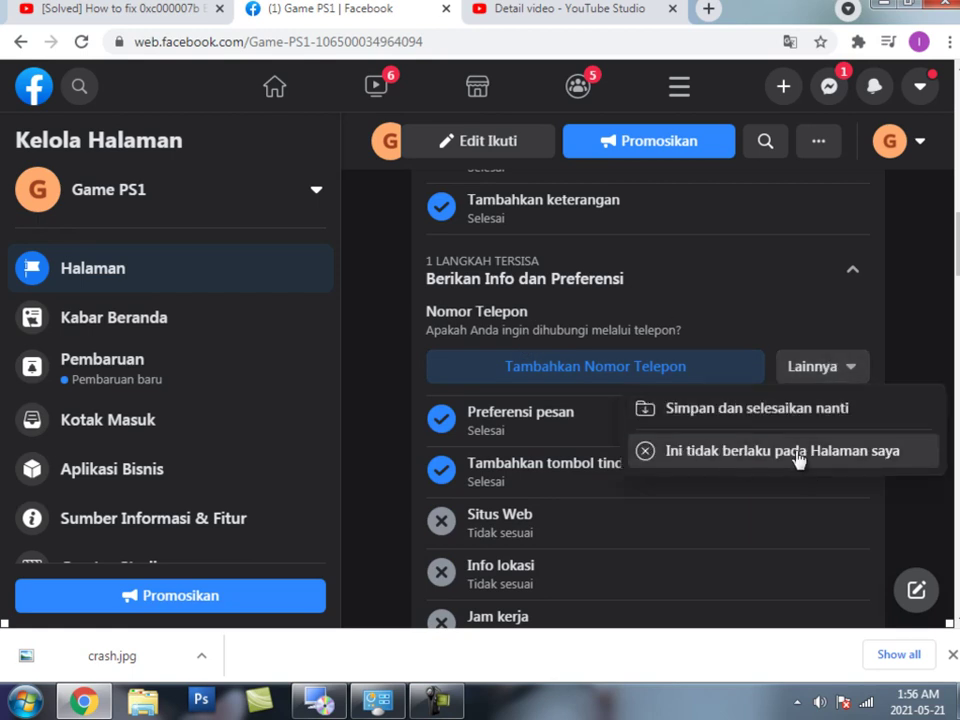
pyautogui.click(846, 456)
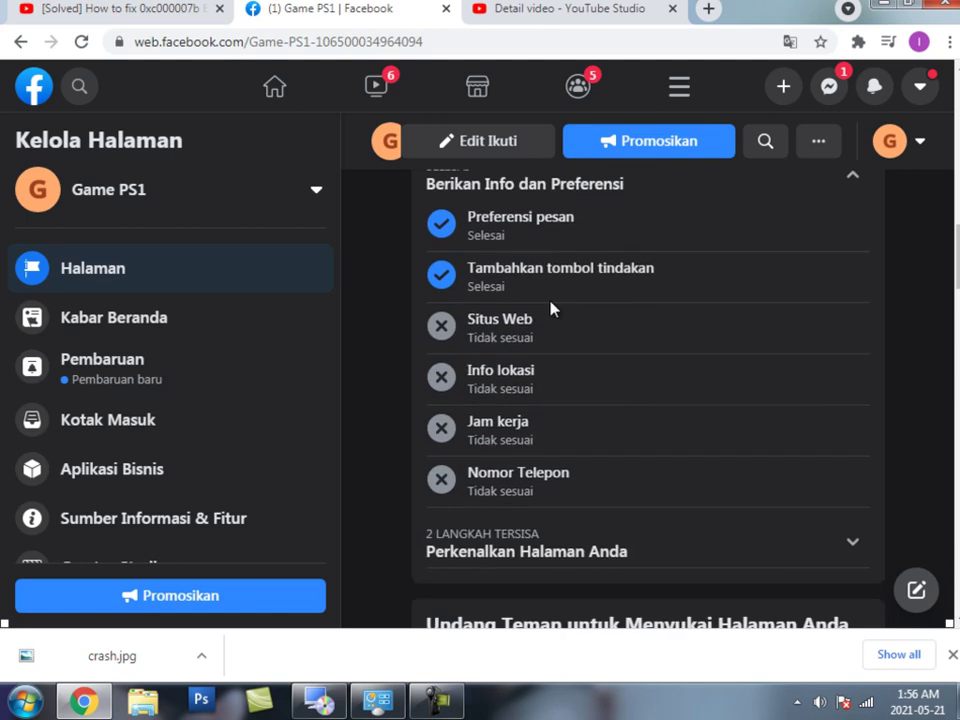
pyautogui.scroll(1, 568, 330)
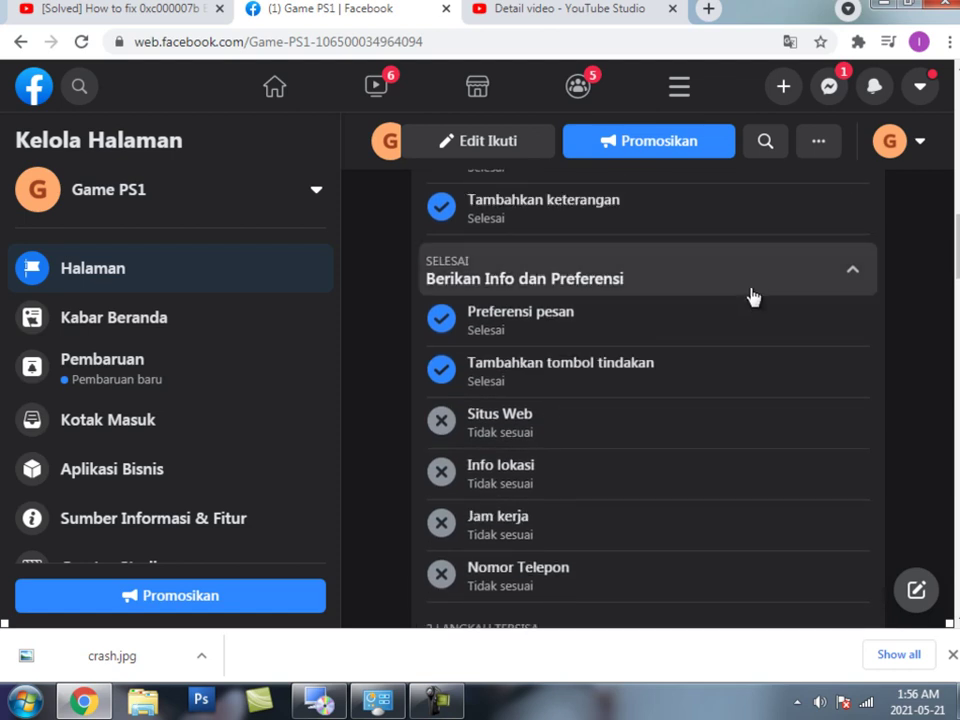
pyautogui.click(750, 287)
pyautogui.scroll(-2, 748, 415)
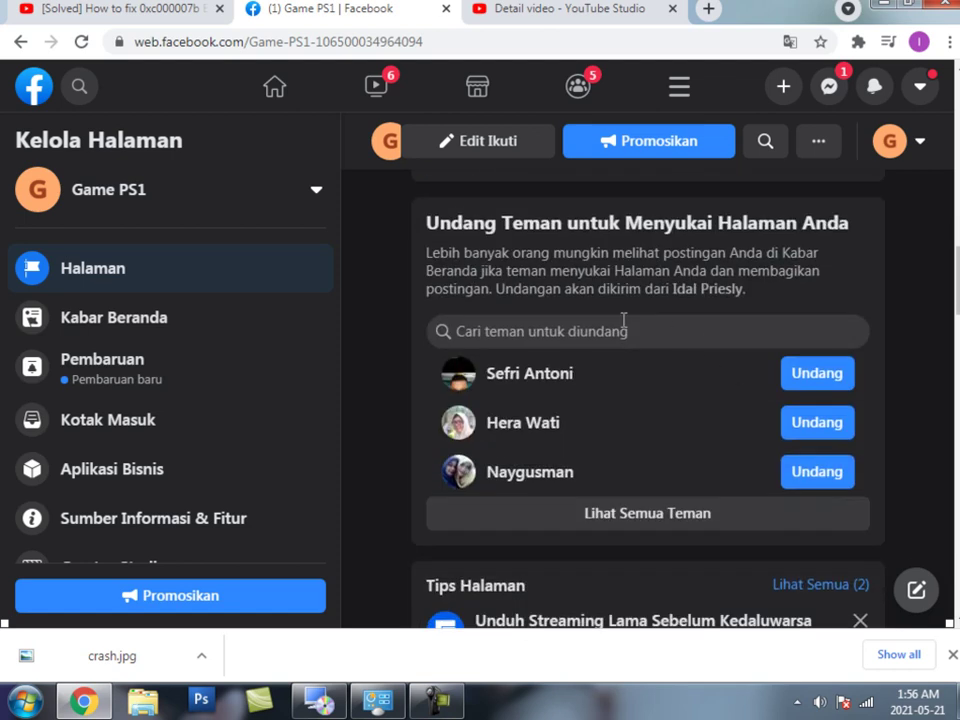
pyautogui.scroll(-2, 790, 360)
pyautogui.scroll(1, 684, 332)
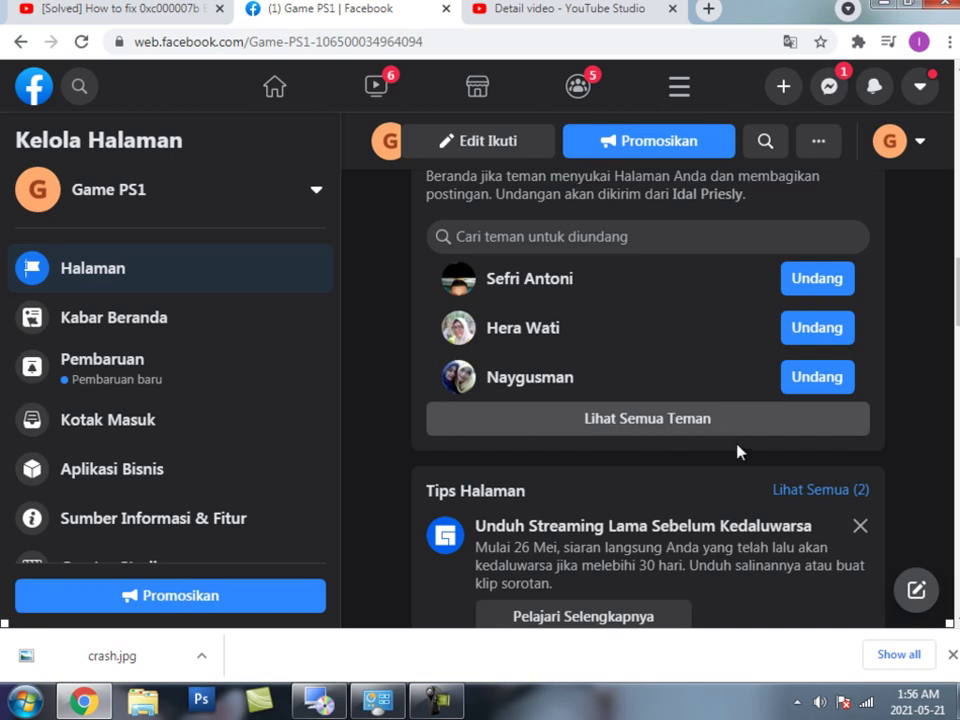
pyautogui.scroll(-2, 745, 446)
pyautogui.scroll(-3, 703, 440)
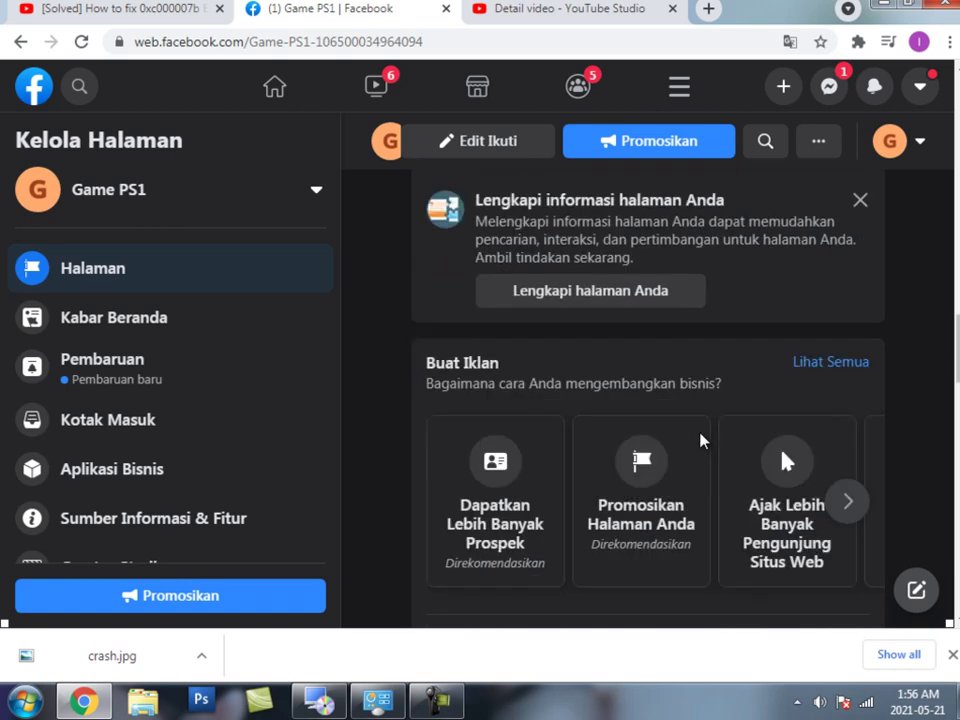
pyautogui.scroll(-2, 707, 432)
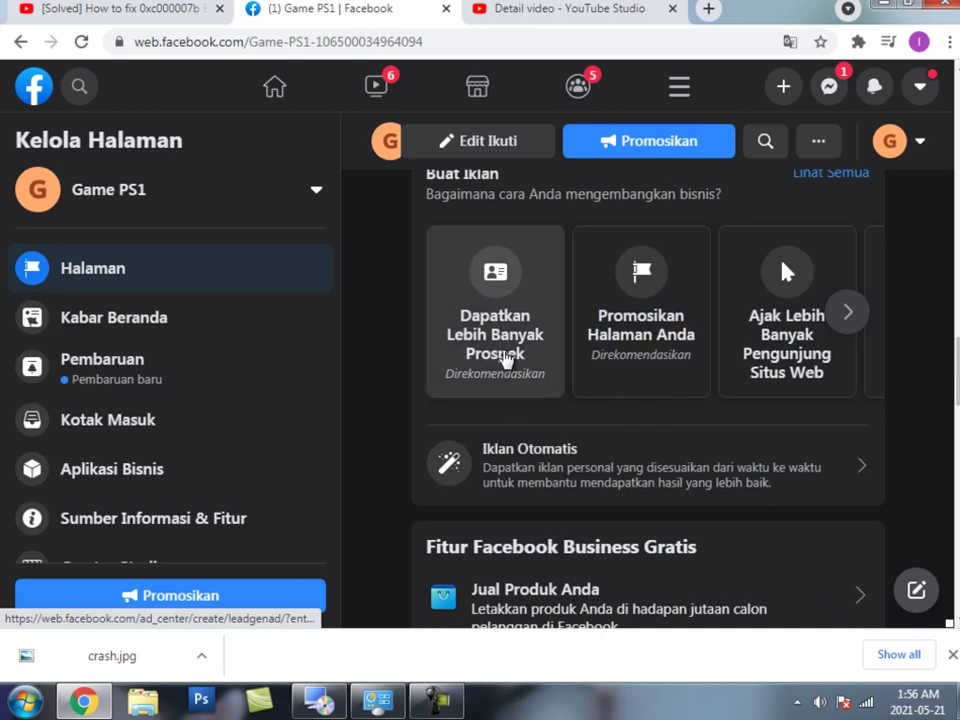
pyautogui.scroll(1, 642, 330)
pyautogui.scroll(-4, 679, 463)
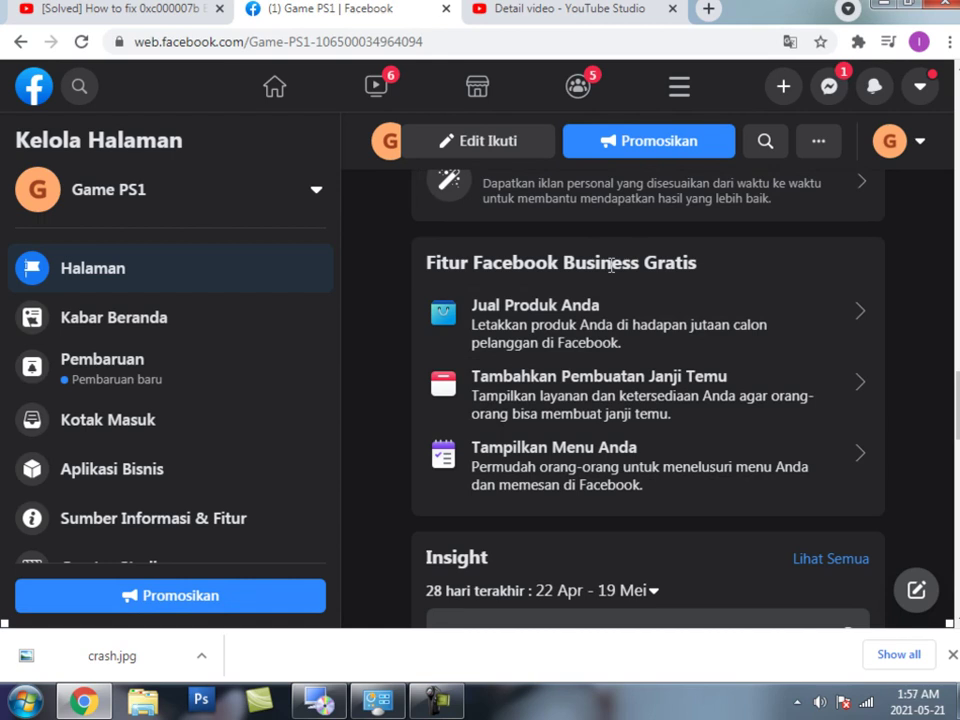
pyautogui.scroll(5, 611, 265)
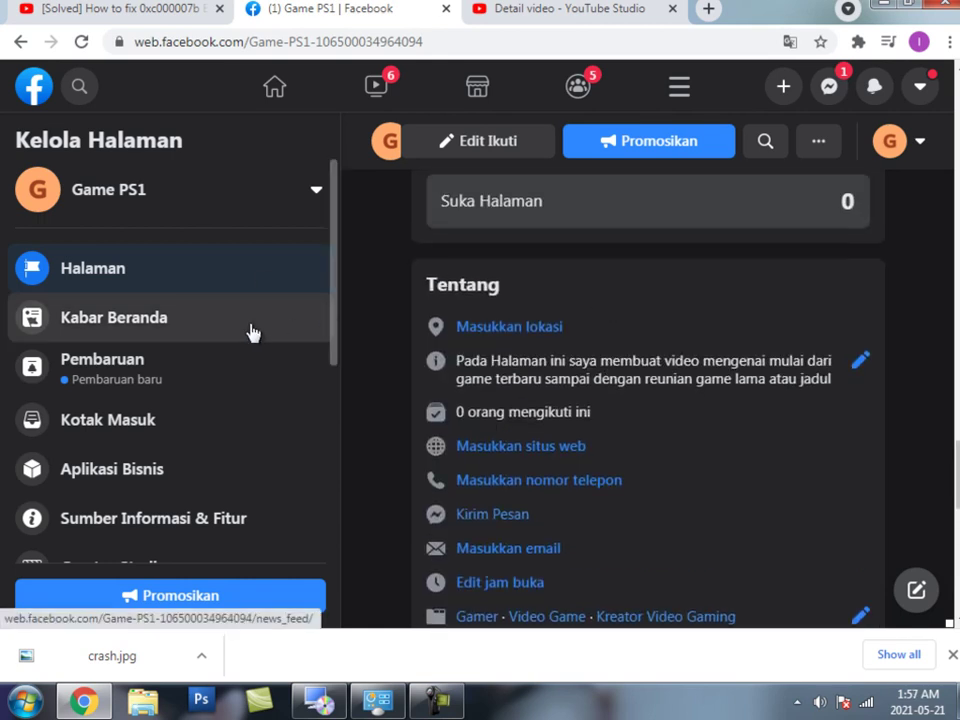
# Step: Launch Creator Studio from the Kelola Halaman sidebar of the Game PS1 Page
pyautogui.moveTo(332, 306); pyautogui.dragTo(332, 533)
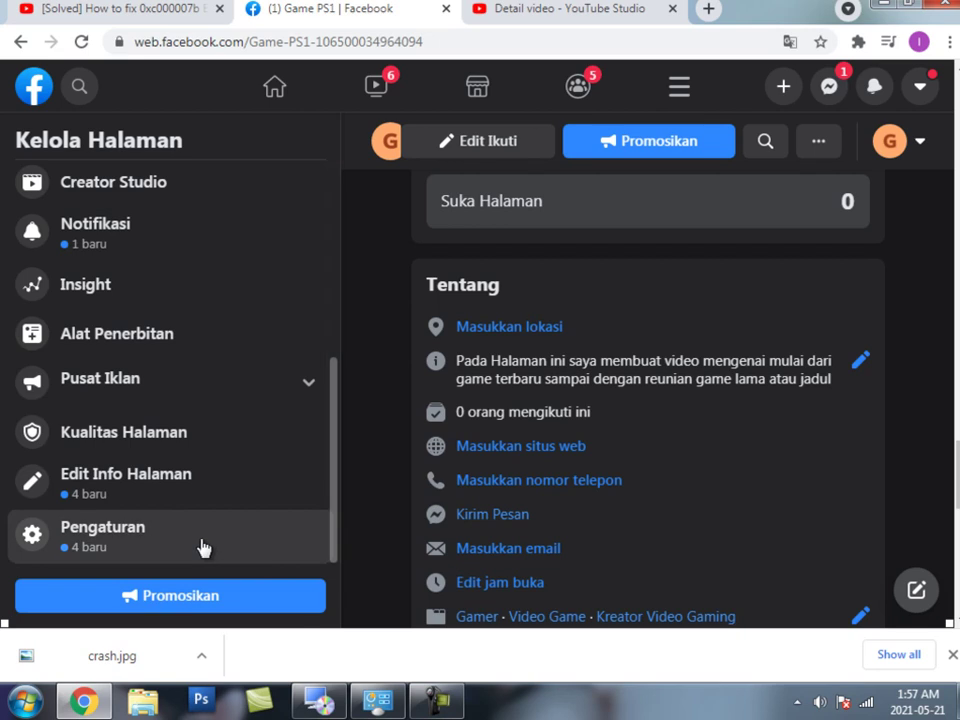
pyautogui.moveTo(340, 450); pyautogui.dragTo(341, 362)
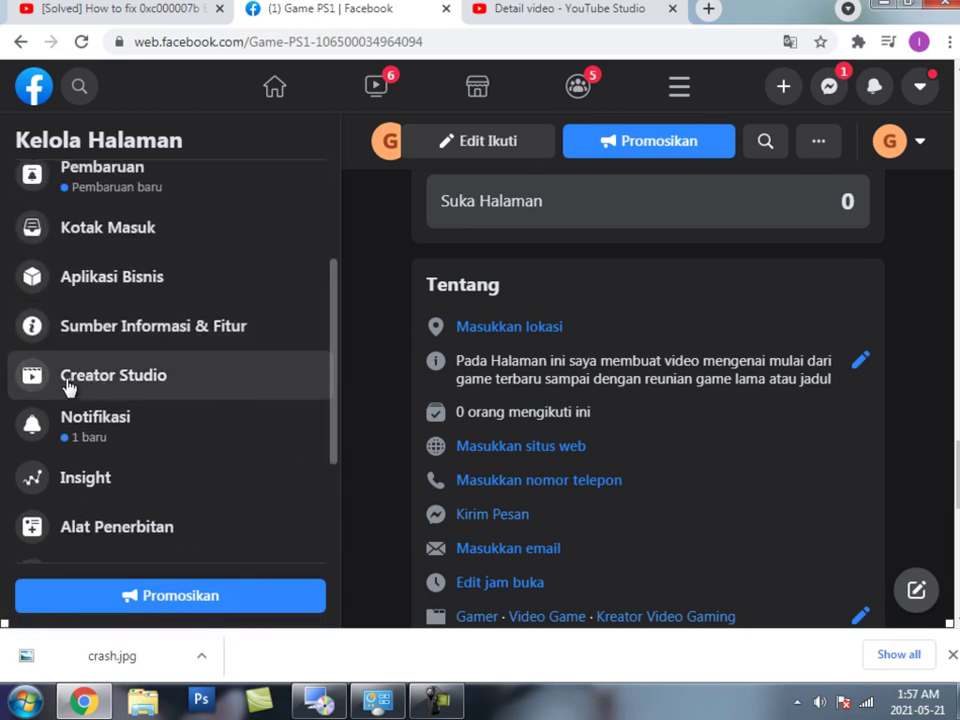
pyautogui.click(100, 383)
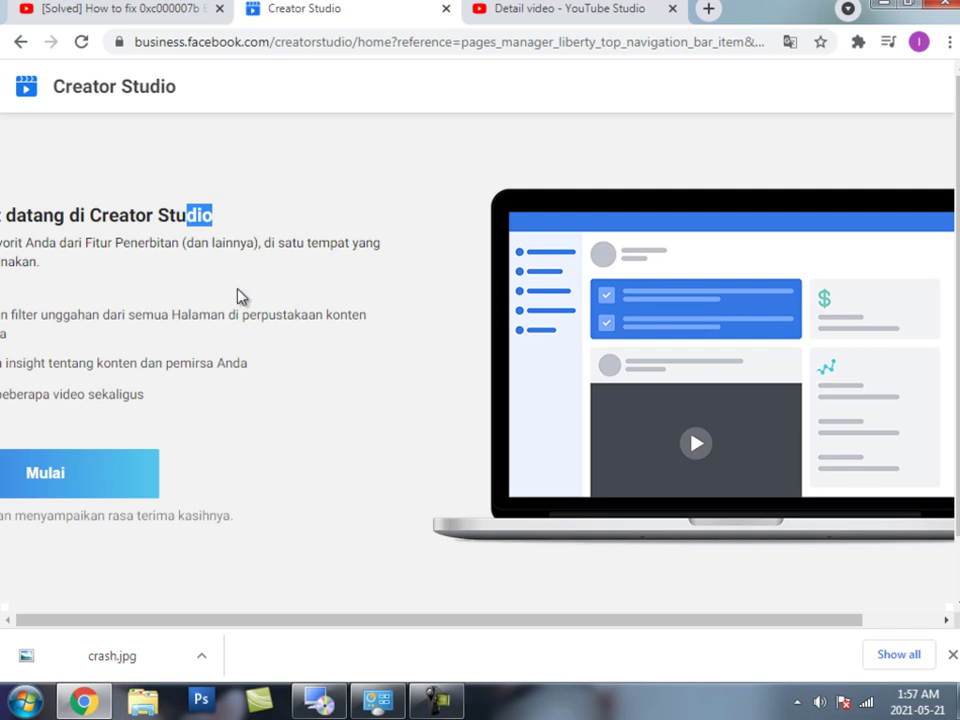
# Step: Enter the dashboard via Mulai and open the Buat Postingan composer from 'Posting sesuatu...'
pyautogui.click(45, 492)
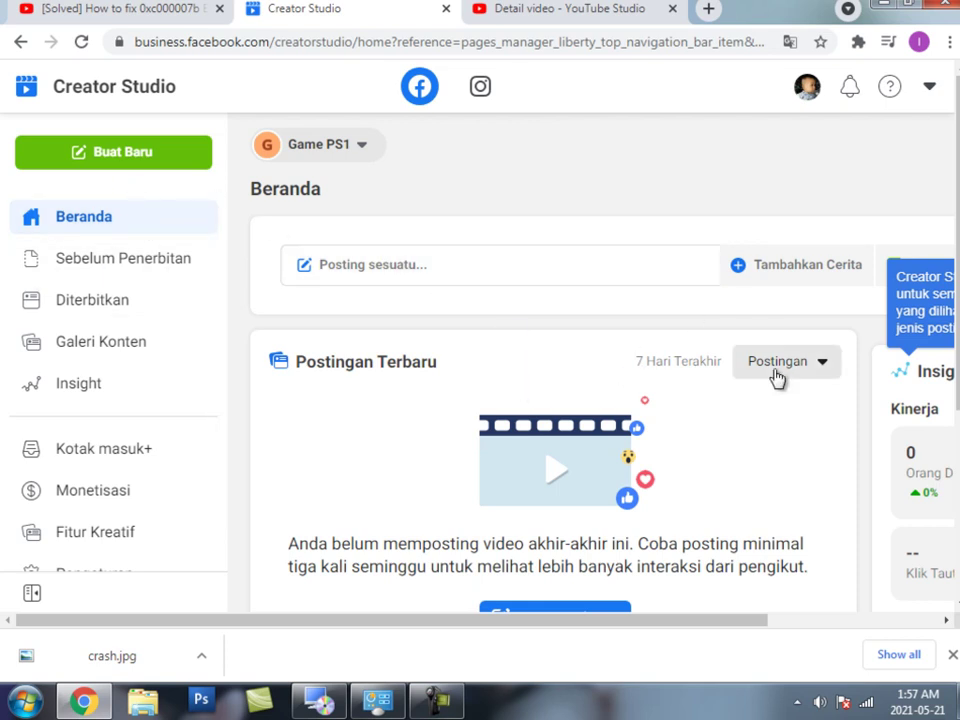
pyautogui.scroll(-3, 836, 405)
pyautogui.scroll(3, 846, 397)
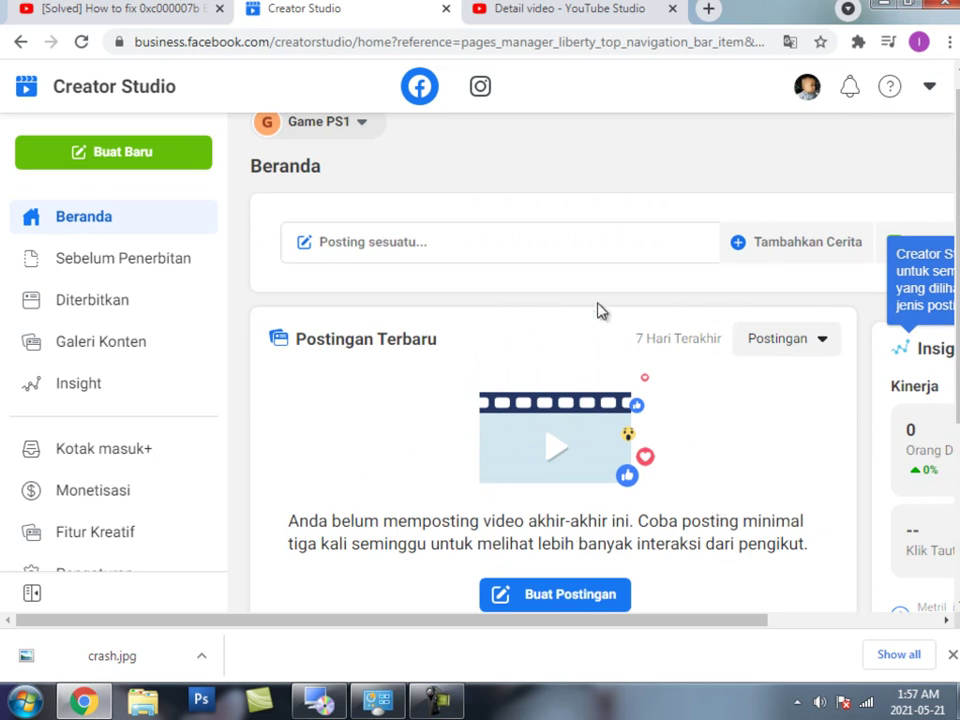
pyautogui.click(404, 243)
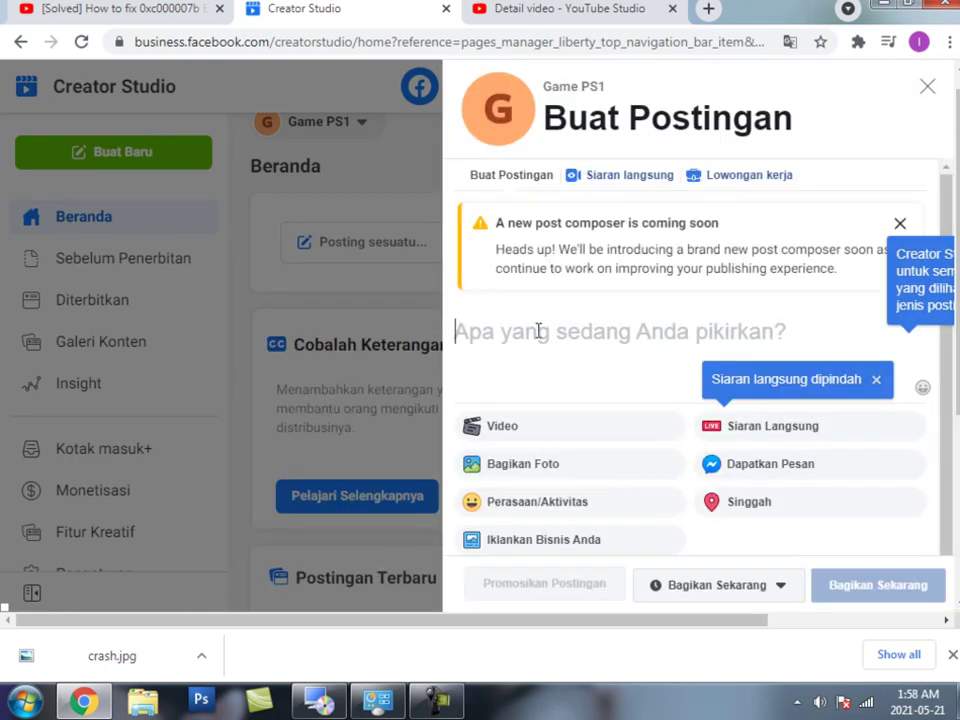
# Step: Upload the CRASH BANDICOOT 3 WARPED video from Downloads > Video as the post's video
pyautogui.click(500, 432)
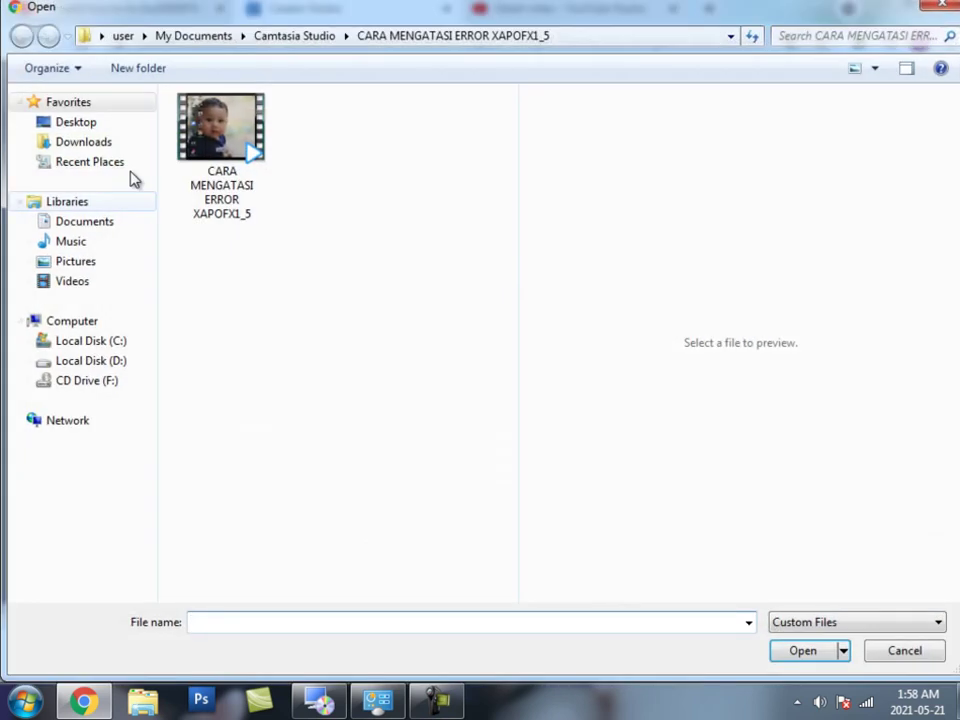
pyautogui.click(86, 143)
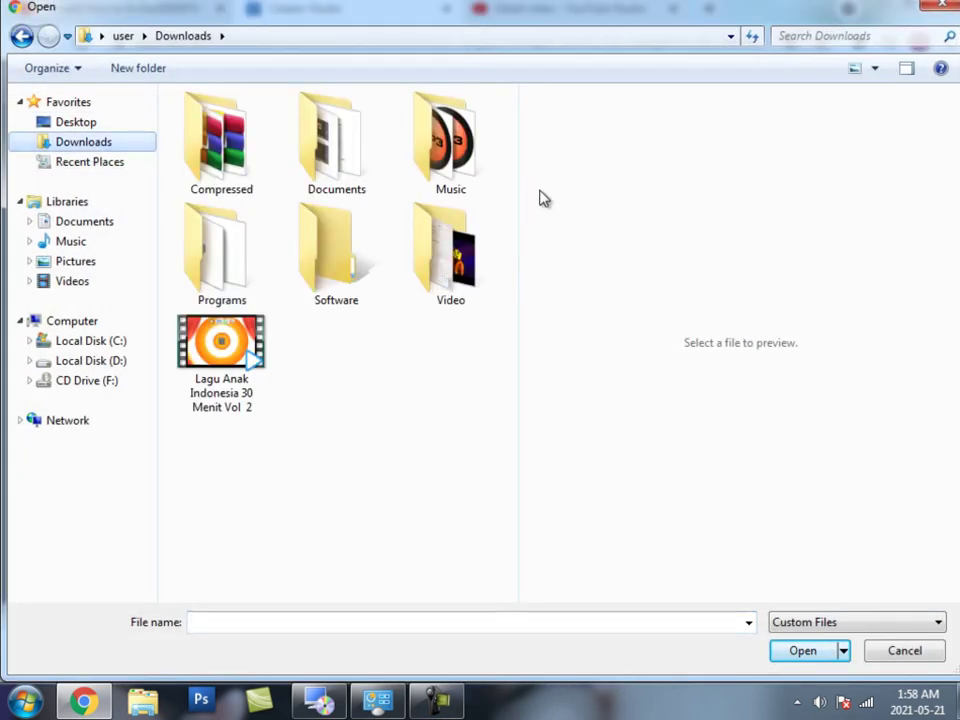
pyautogui.click(437, 254)
pyautogui.doubleClick(437, 254)
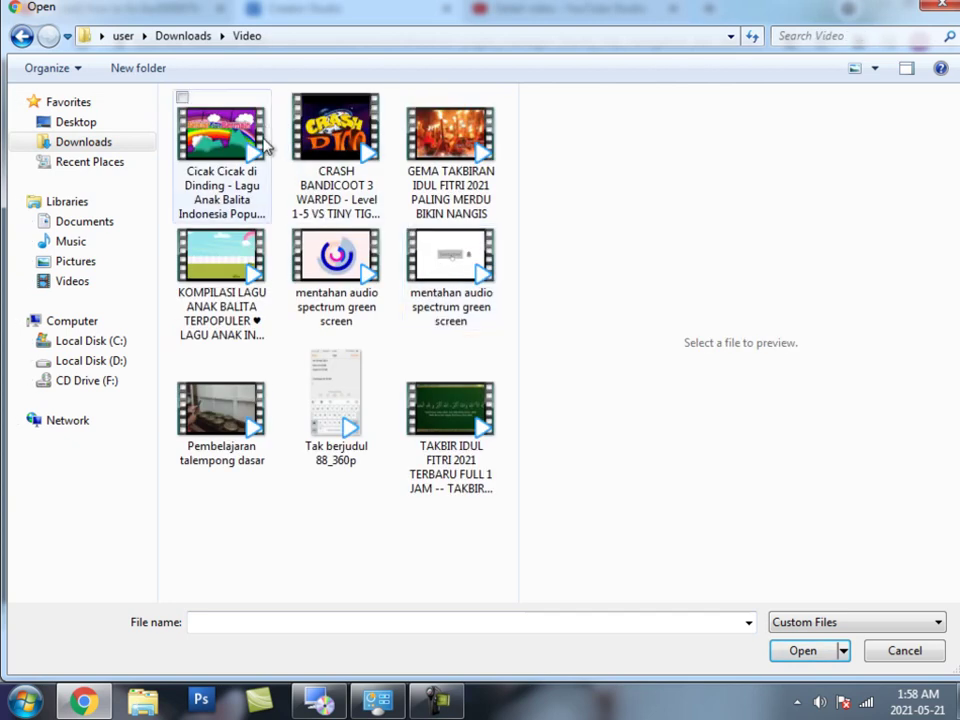
pyautogui.click(350, 143)
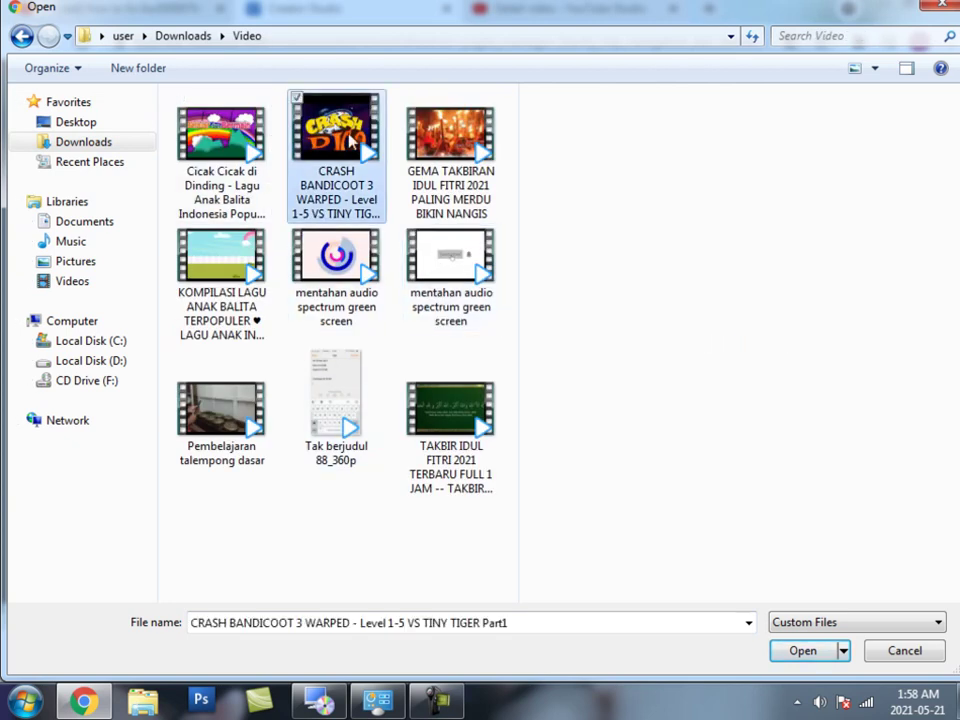
pyautogui.click(801, 652)
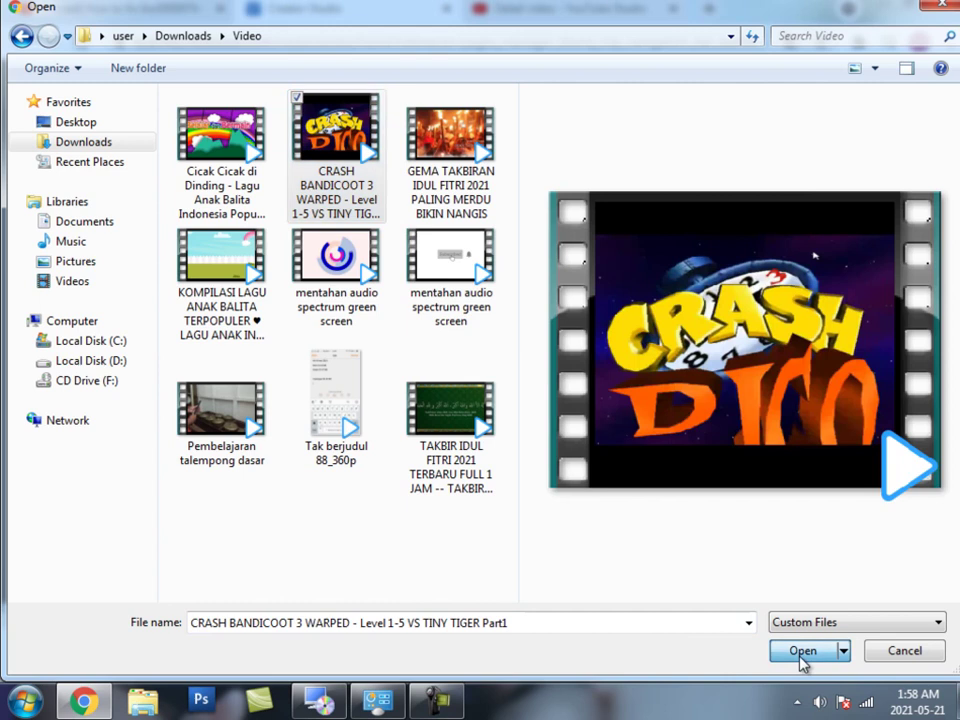
pyautogui.click(140, 698)
# Step: In a separate Explorer window, locate the Crash Bandicoot video in Downloads > Video and copy its file name
pyautogui.click(133, 170)
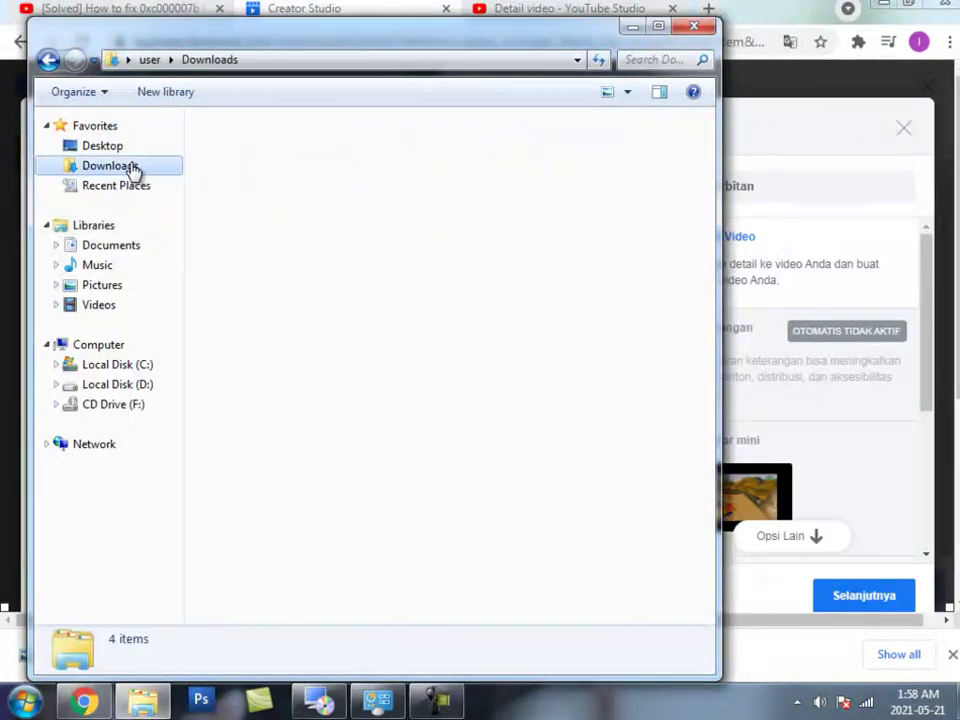
pyautogui.doubleClick(251, 182)
pyautogui.click(250, 148)
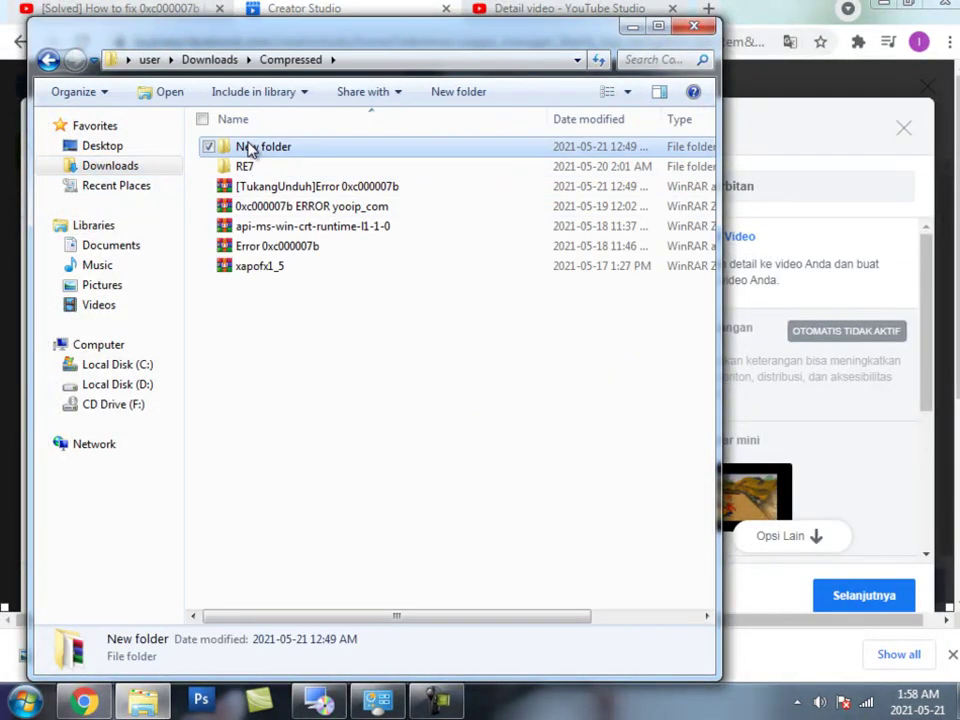
pyautogui.doubleClick(250, 148)
pyautogui.click(225, 59)
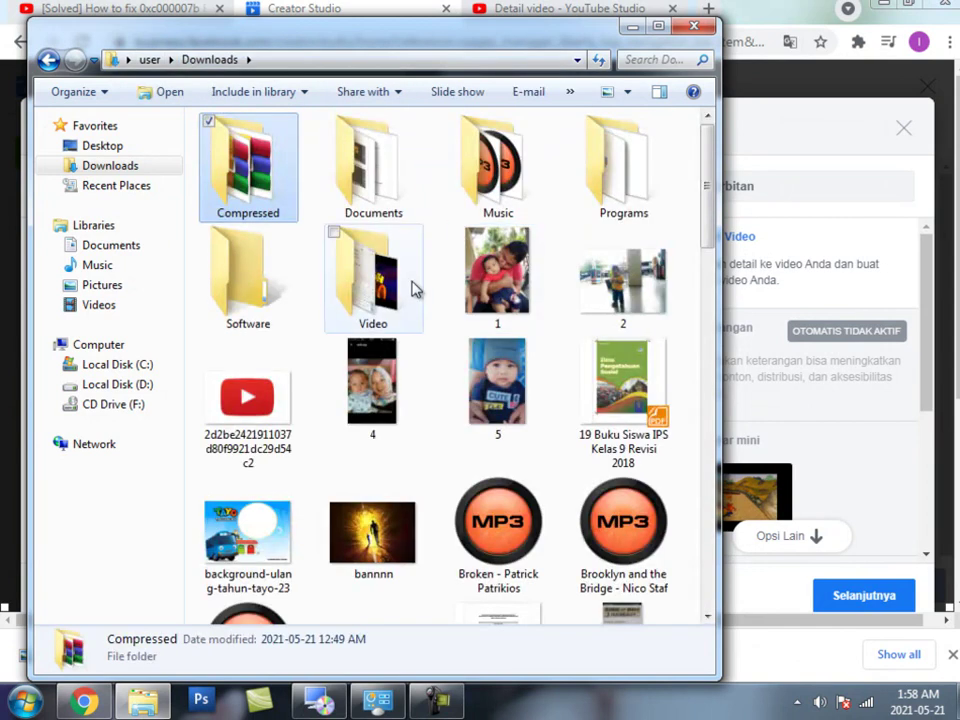
pyautogui.doubleClick(415, 289)
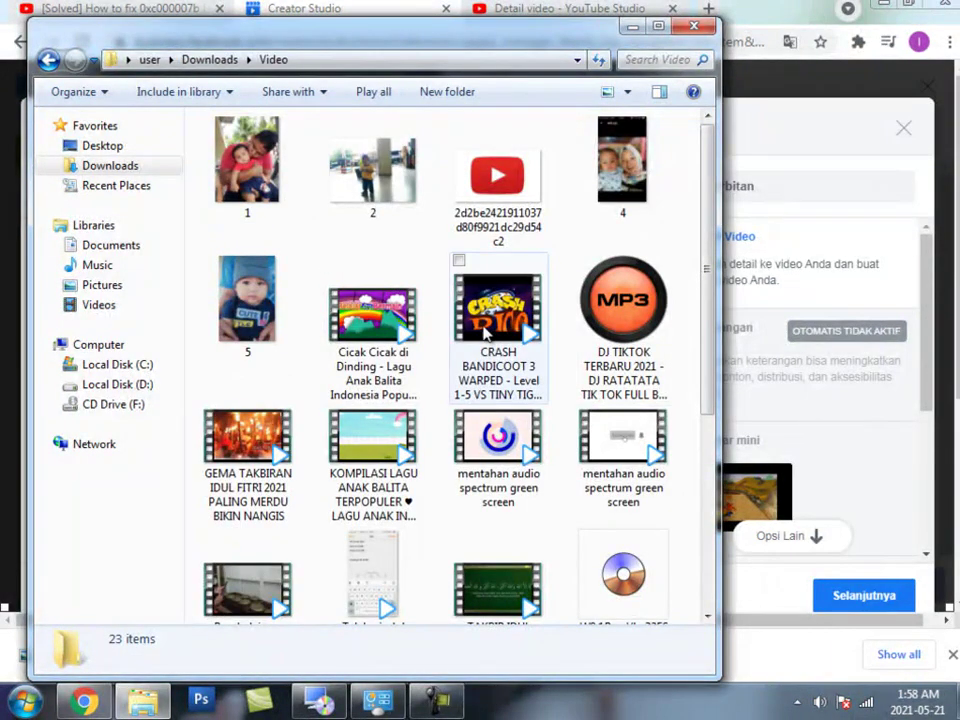
pyautogui.click(486, 337)
pyautogui.press('F2')
pyautogui.hotkey('ctrl', 'c')
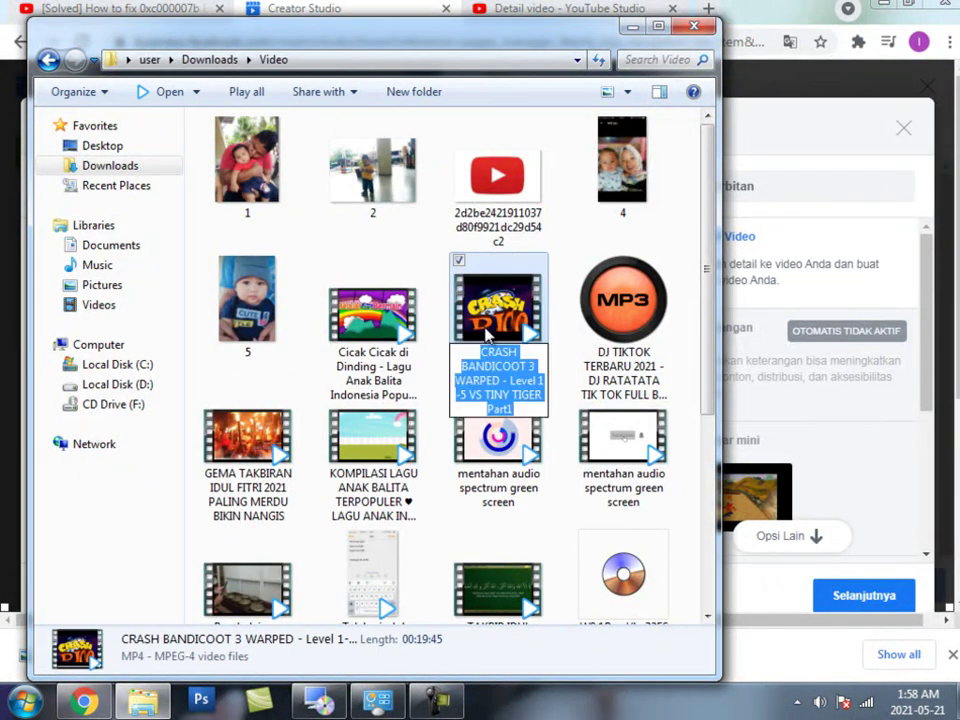
pyautogui.hotkey('alt', 'F4')
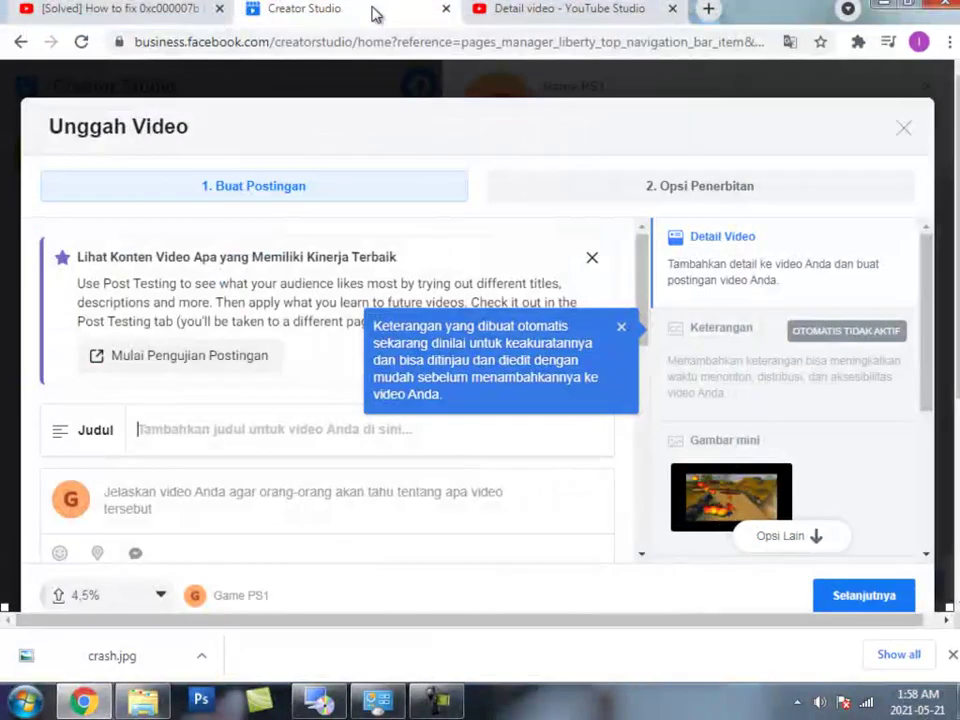
# Step: Title the video 'CRASH BANDICOOT 3 WARPED - Level 1-5 VS TINY TIGER Part1' and write the 'Reunian Ps1?' description
pyautogui.click(228, 432)
pyautogui.hotkey('ctrl', 'v')
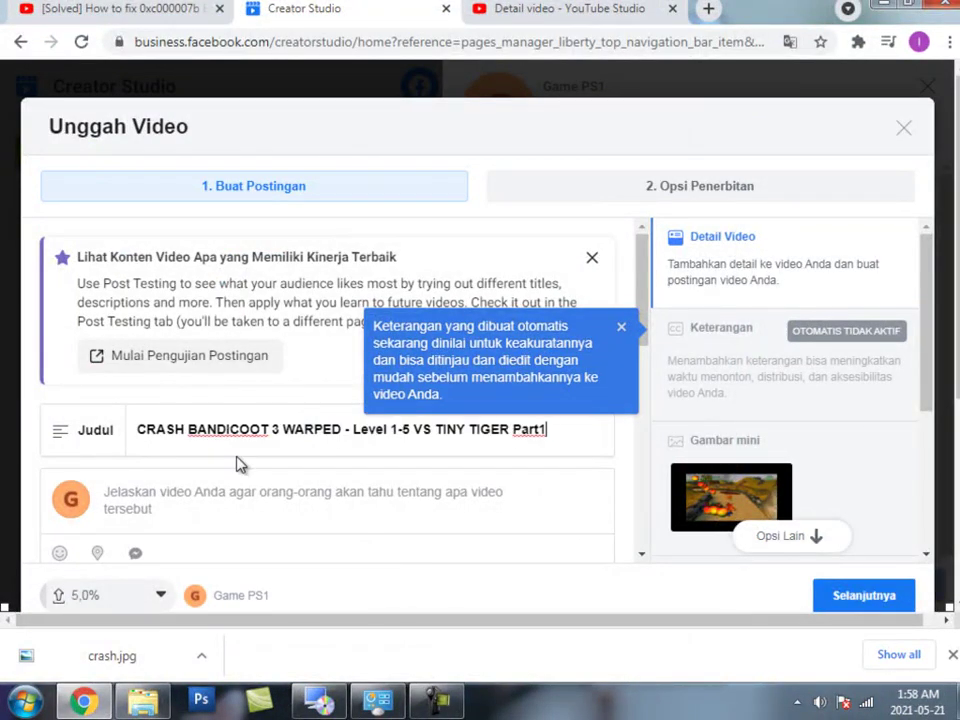
pyautogui.click(250, 510)
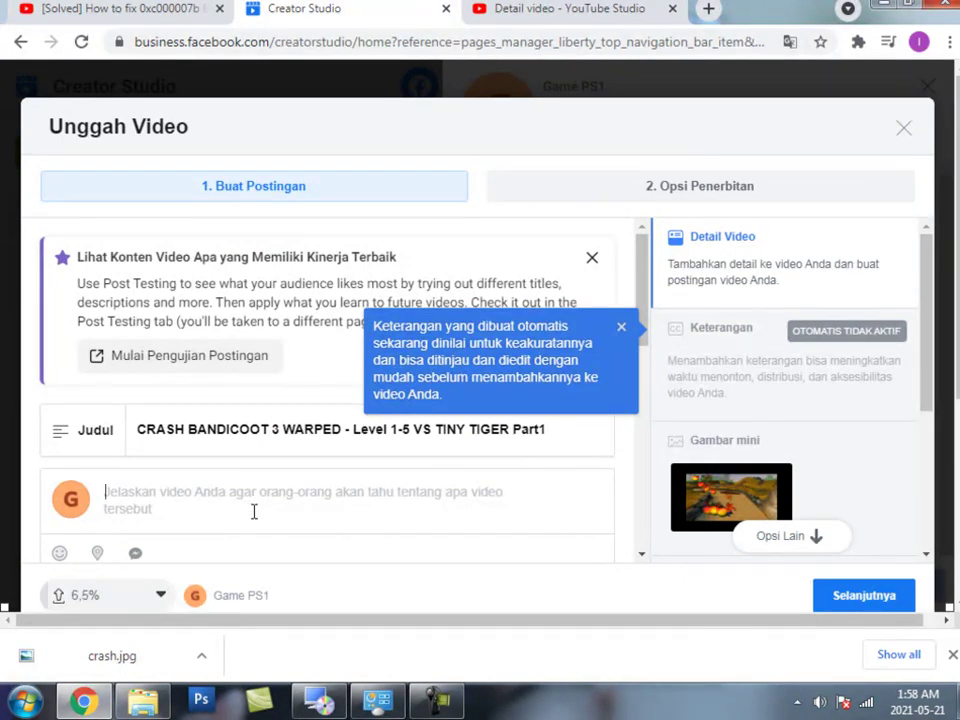
pyautogui.write('Re')
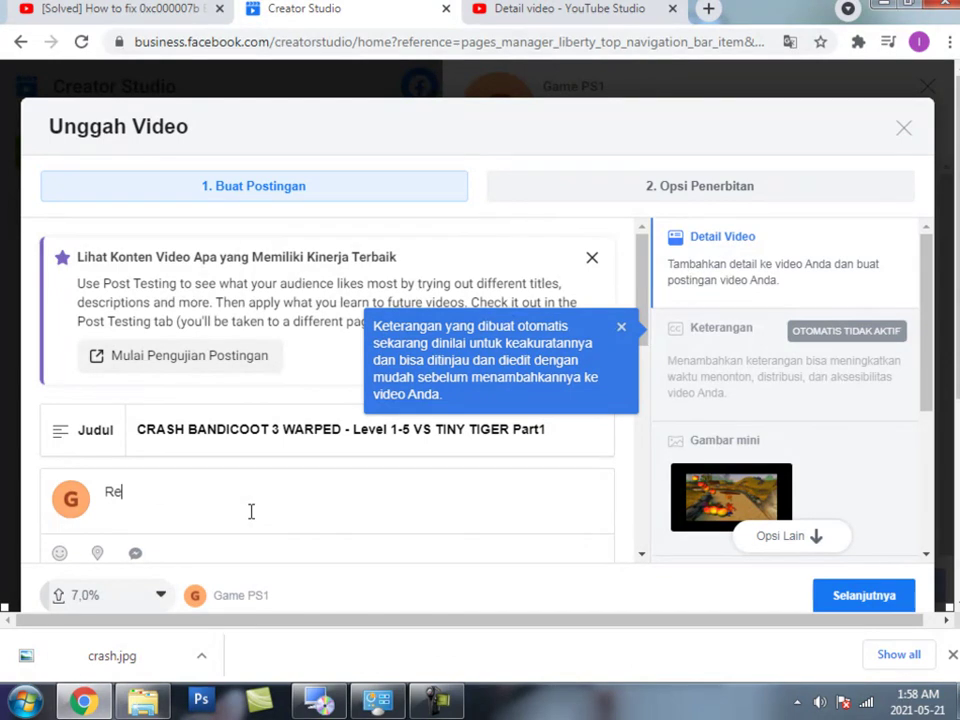
pyautogui.write('unian')
pyautogui.write('Ps1?')
pyautogui.press('Return')
pyautogui.write('Apakah anda masih ingat dengan game ini??')
pyautogui.press('Return')
pyautogui.write('jika ingat berarti kita seumuran.')
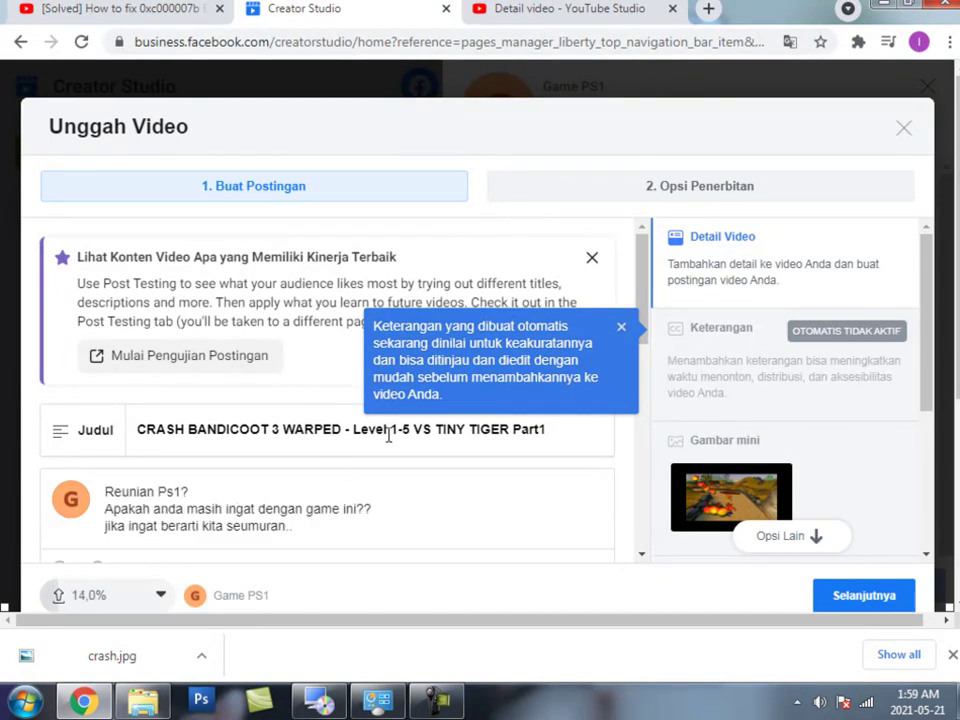
pyautogui.scroll(-3, 392, 436)
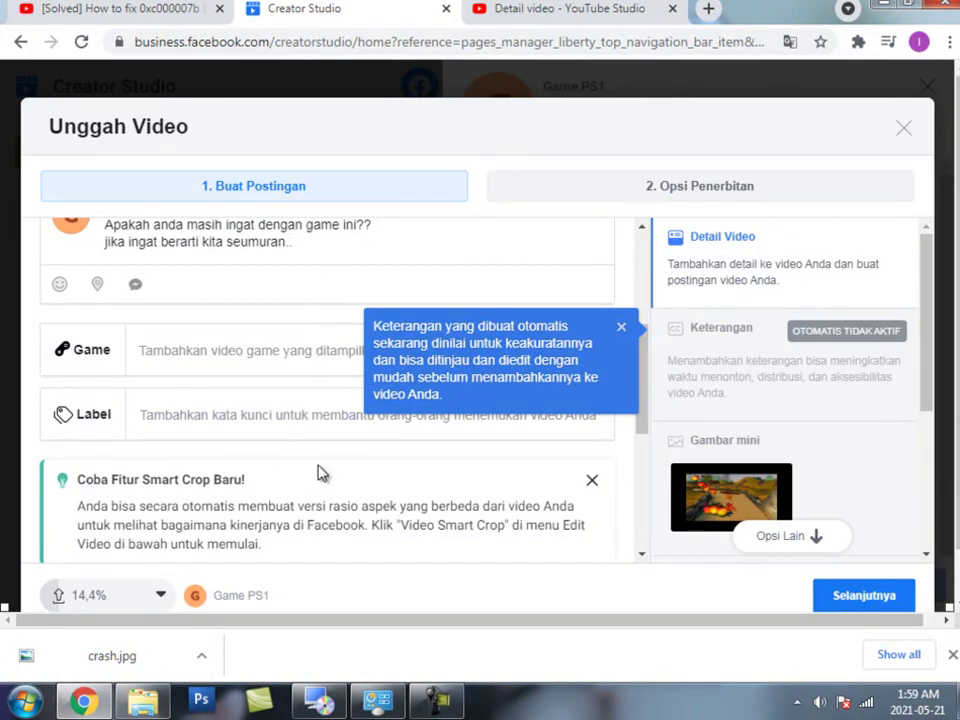
pyautogui.scroll(2, 318, 472)
# Step: Search the Game field for 'crash band'
pyautogui.click(466, 542)
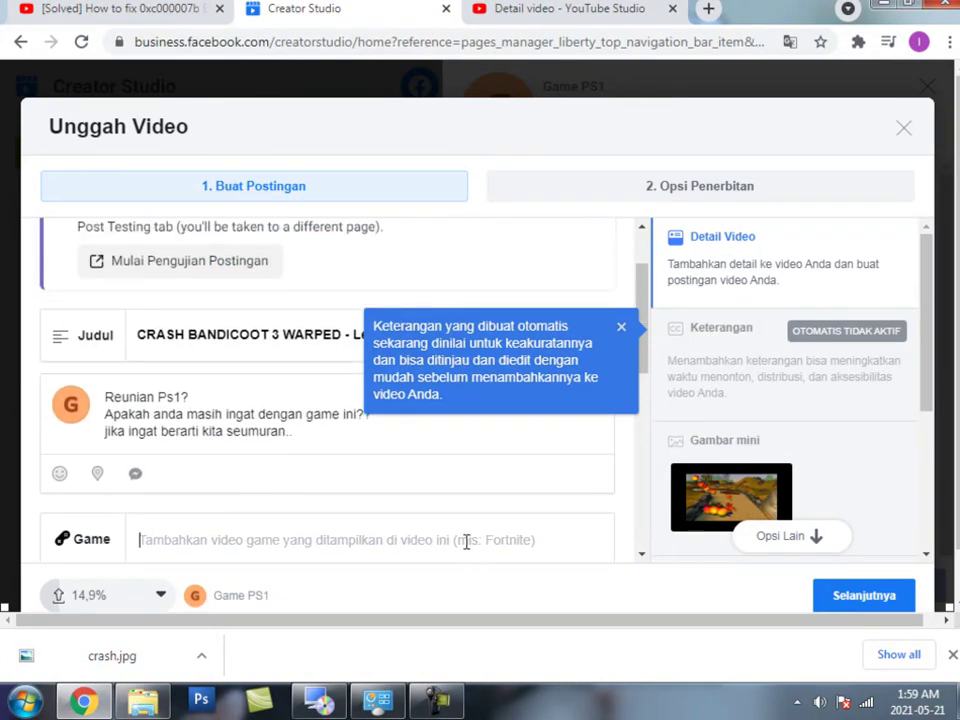
pyautogui.scroll(-1, 272, 506)
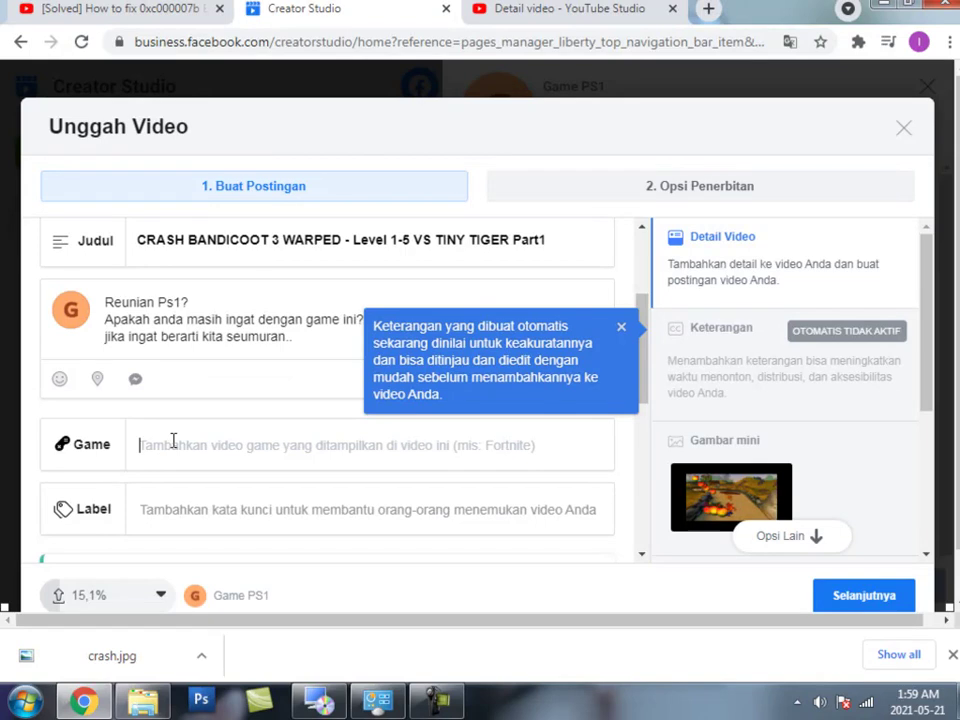
pyautogui.write('ga')
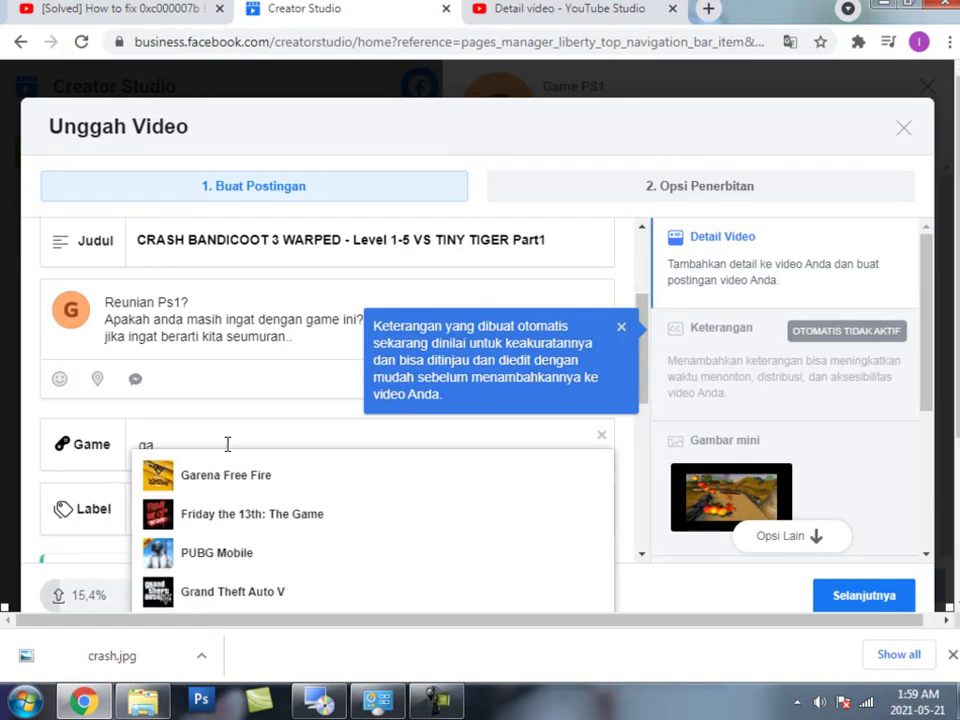
pyautogui.press('BackSpace')
pyautogui.press('BackSpace')
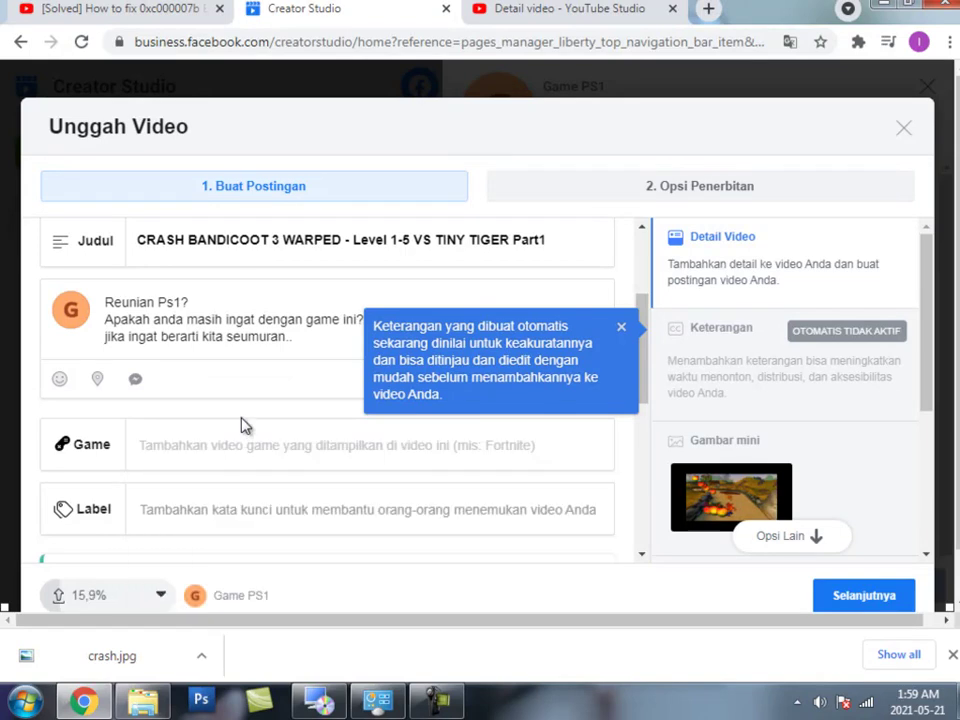
pyautogui.write('cras')
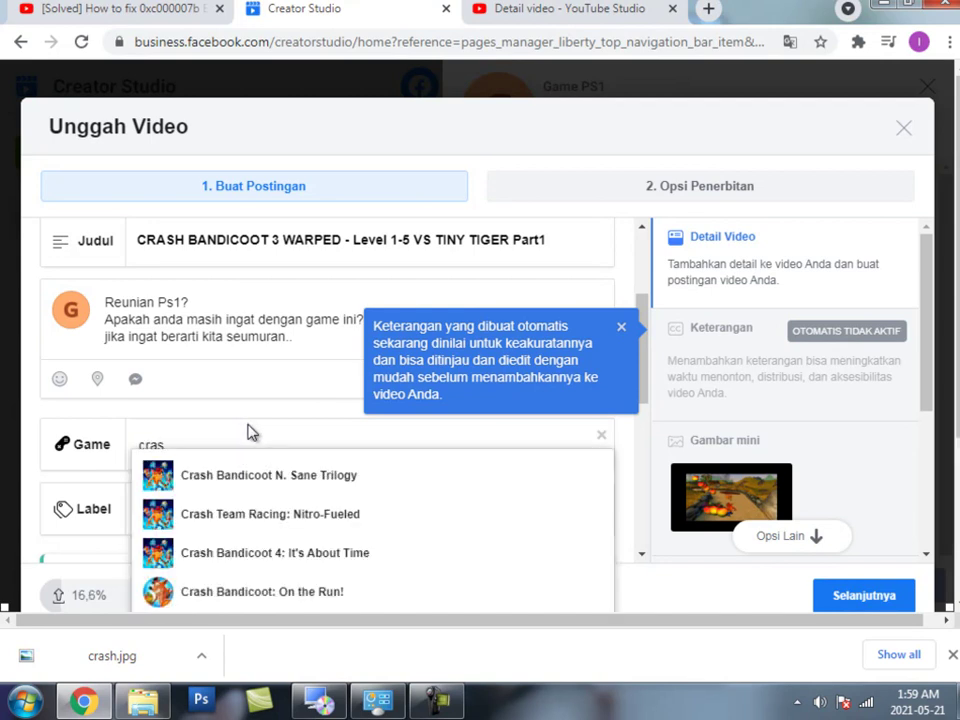
pyautogui.write('h ba')
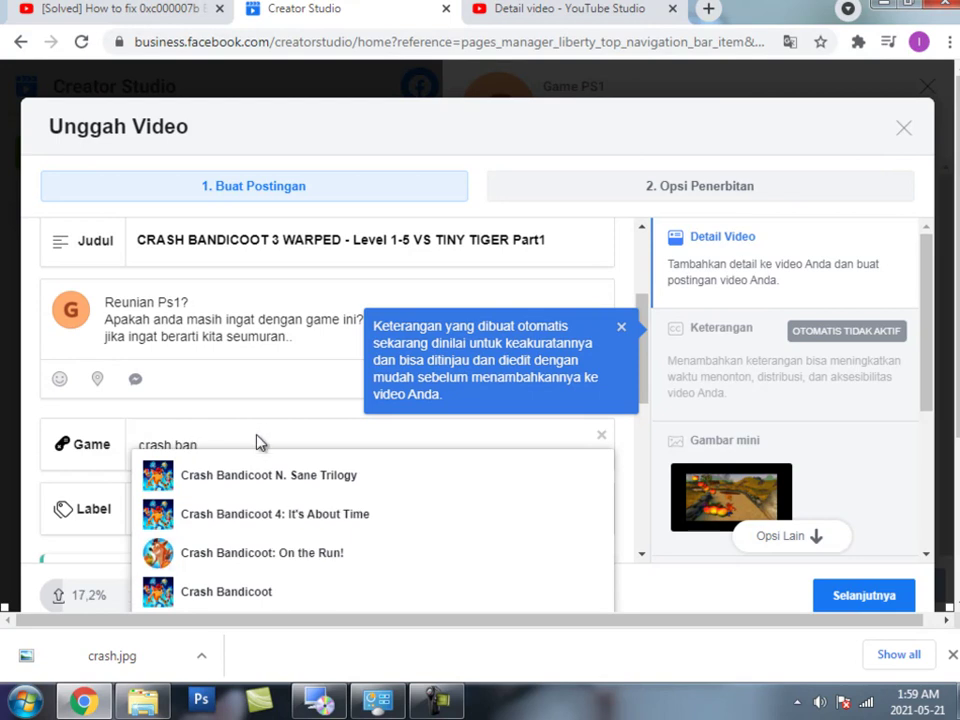
pyautogui.write('nd')
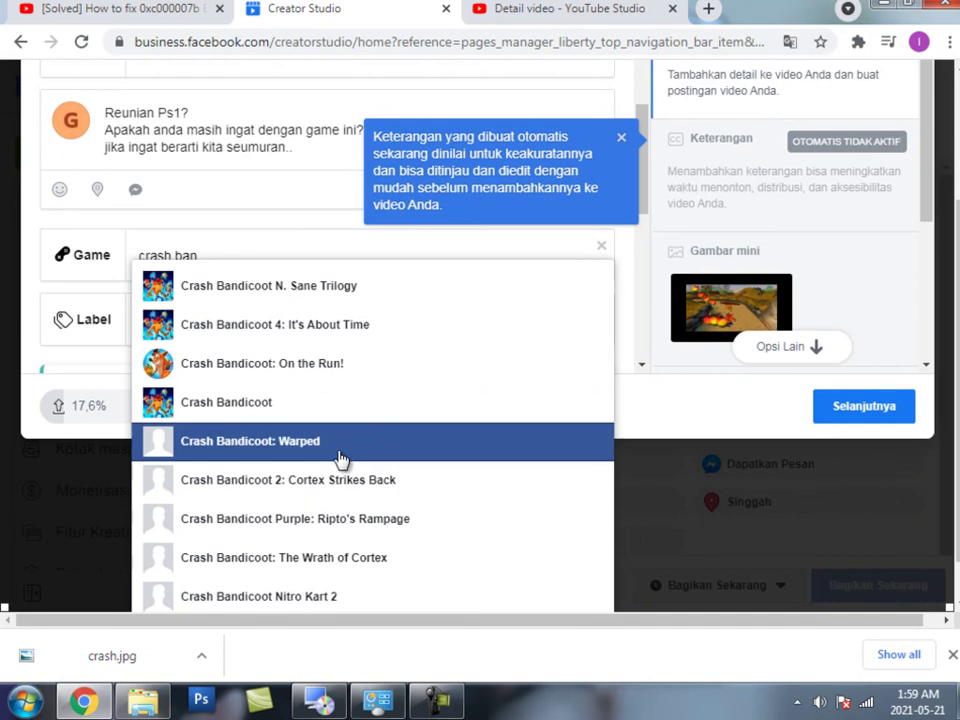
# Step: Set the game to Crash Bandicoot: Warped and add the game jadul, crash bandicoot 3 warped and reunian game labels
pyautogui.click(334, 442)
pyautogui.click(254, 458)
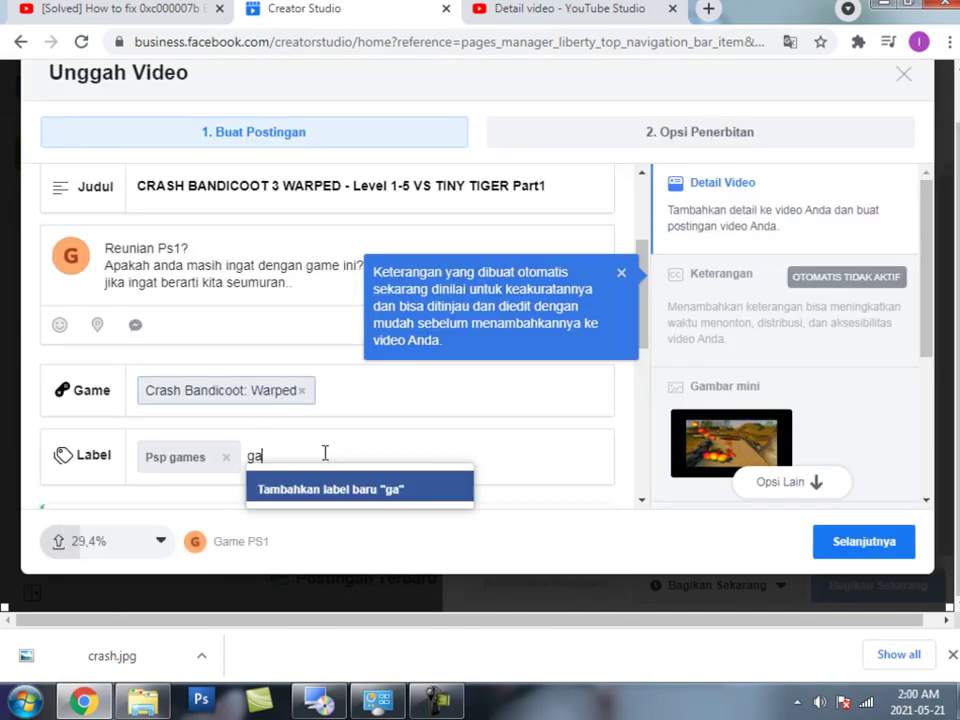
pyautogui.write('me ja')
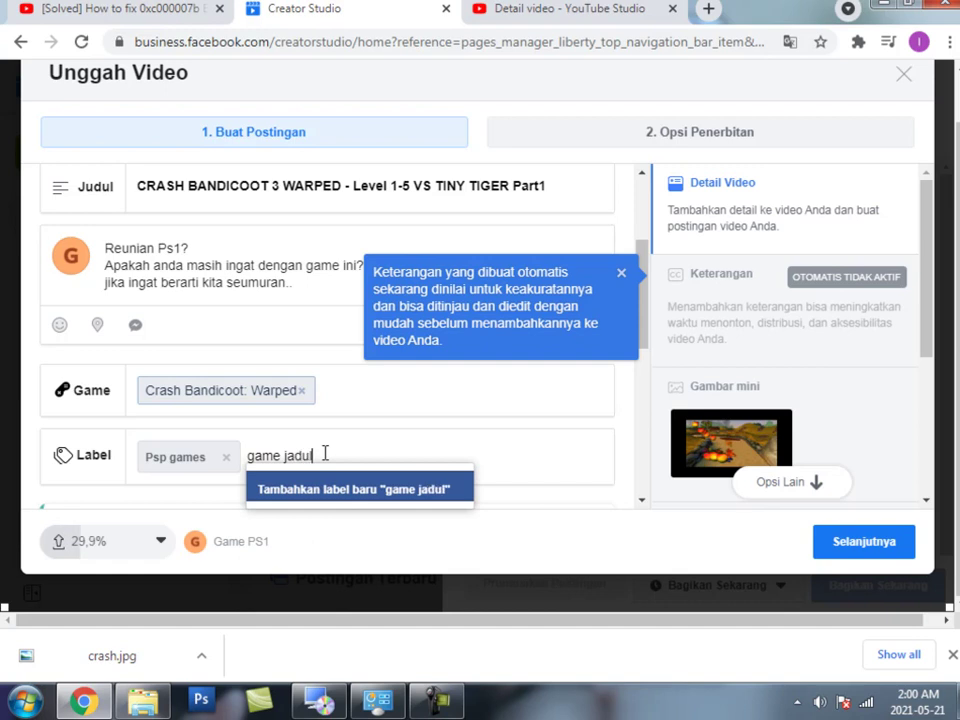
pyautogui.write('dul')
pyautogui.press('Return')
pyautogui.write('r')
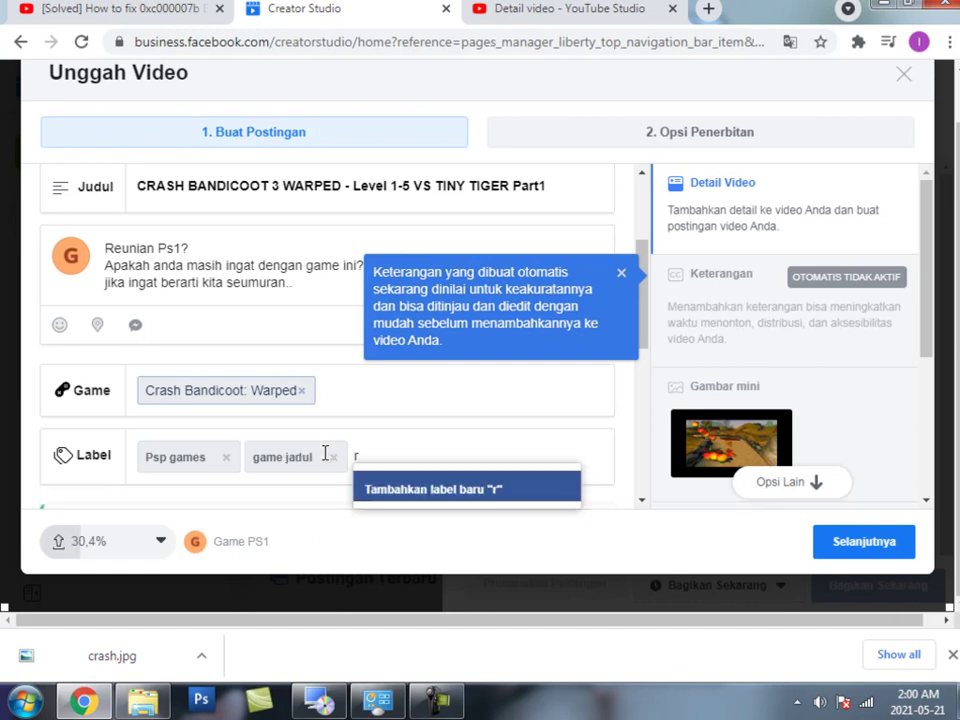
pyautogui.press('BackSpace')
pyautogui.write('crash bandicoot 3 warped')
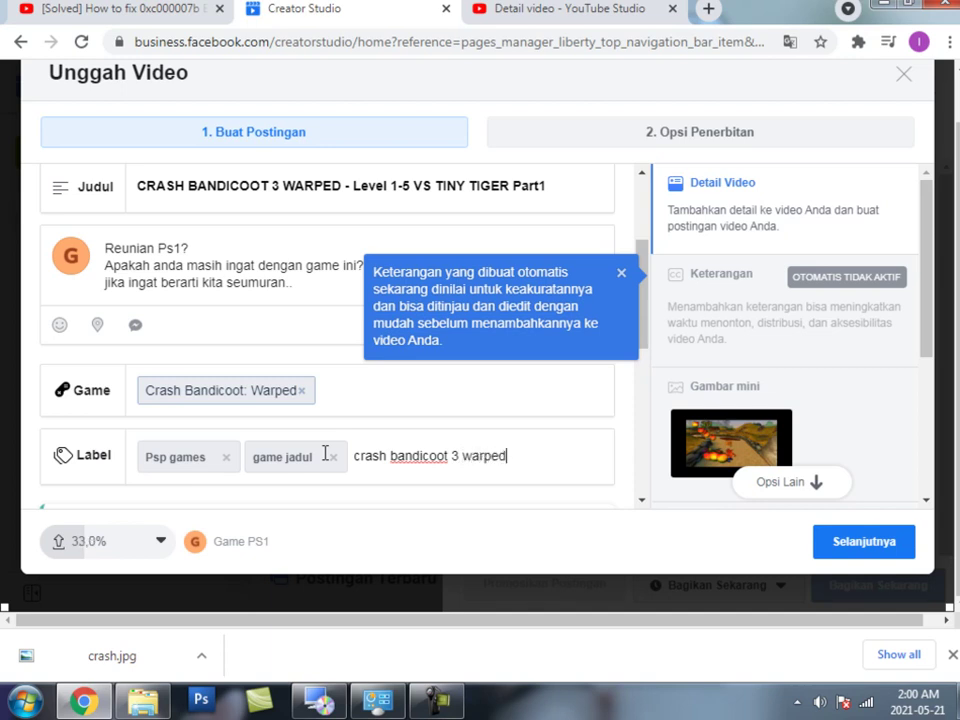
pyautogui.press('Return')
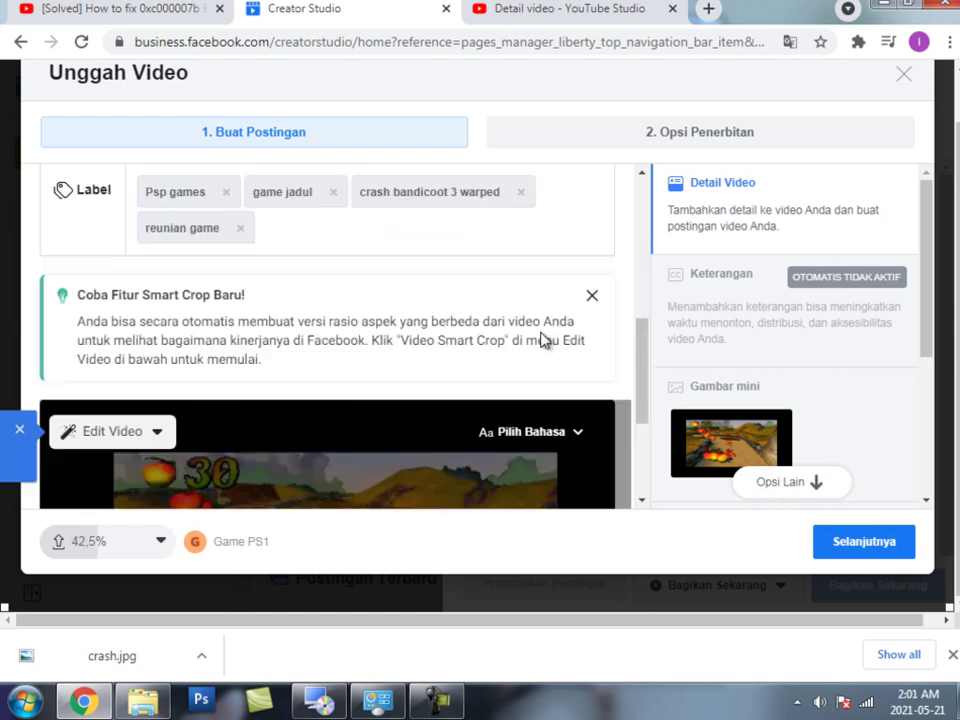
pyautogui.scroll(1, 542, 338)
pyautogui.moveTo(97, 556)
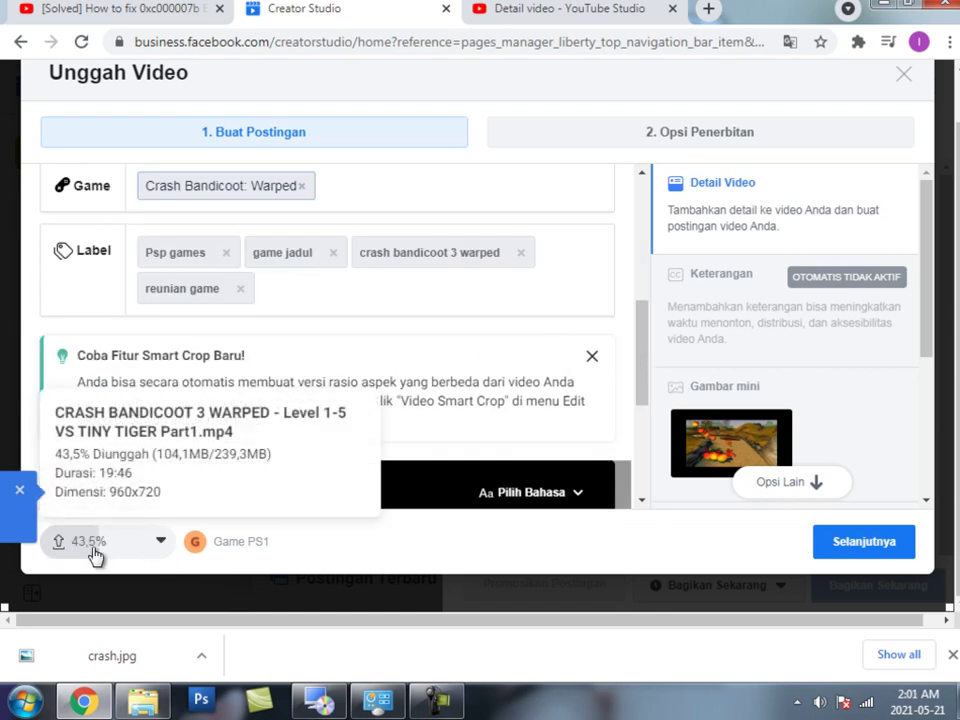
pyautogui.scroll(-3, 414, 296)
pyautogui.scroll(-3, 782, 420)
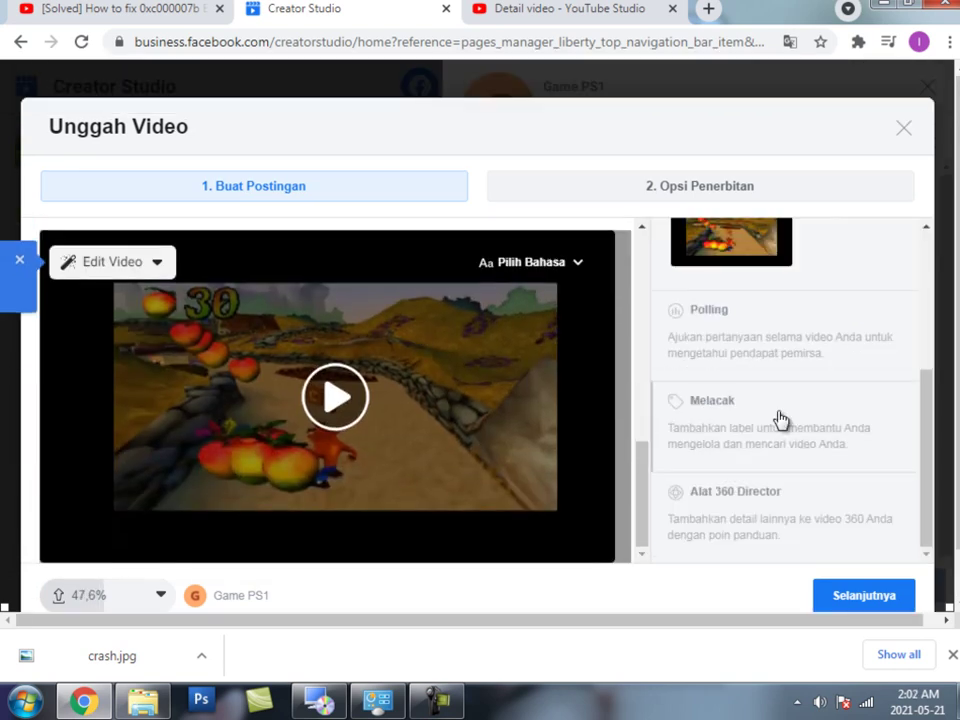
# Step: Review the Gambar mini frame choices and Tambahkan Gambar, keep the first frame, and continue to 2. Opsi Penerbitan
pyautogui.scroll(2, 765, 400)
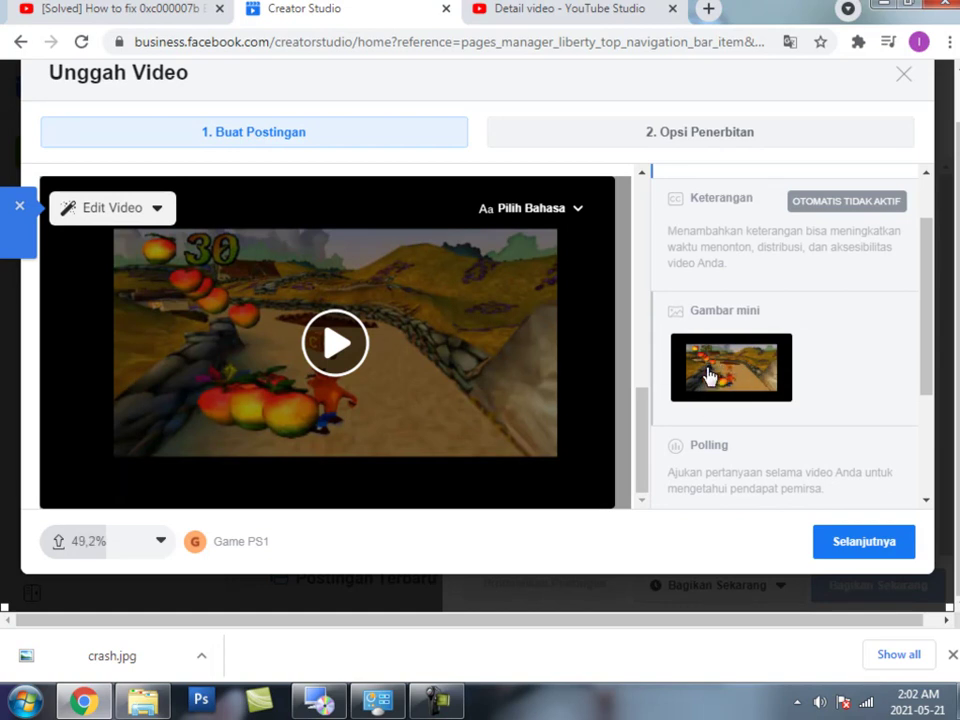
pyautogui.click(724, 362)
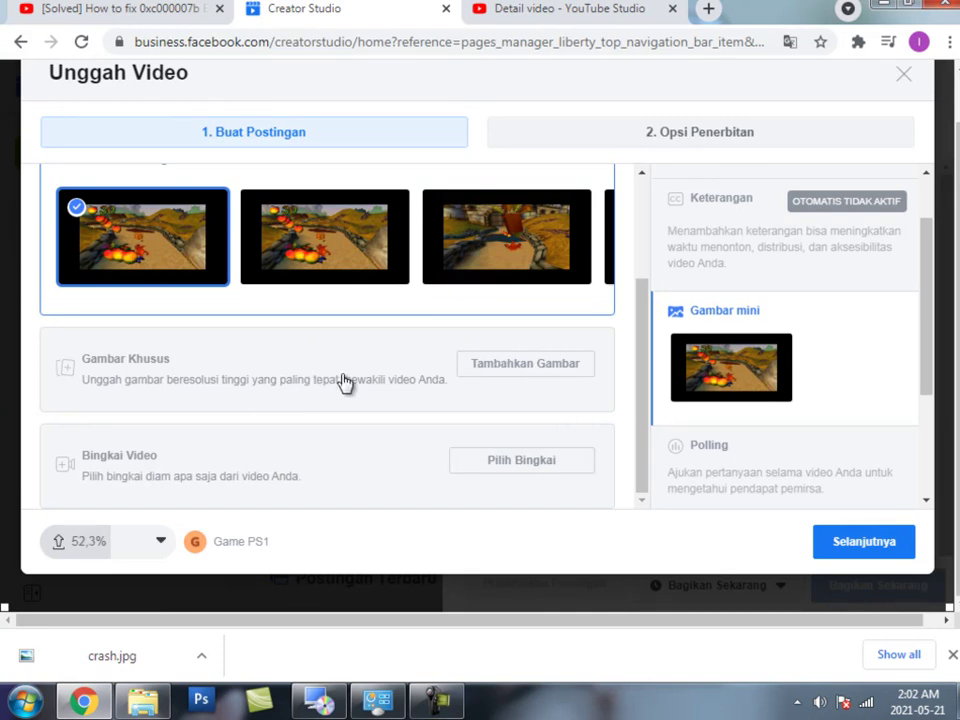
pyautogui.click(514, 377)
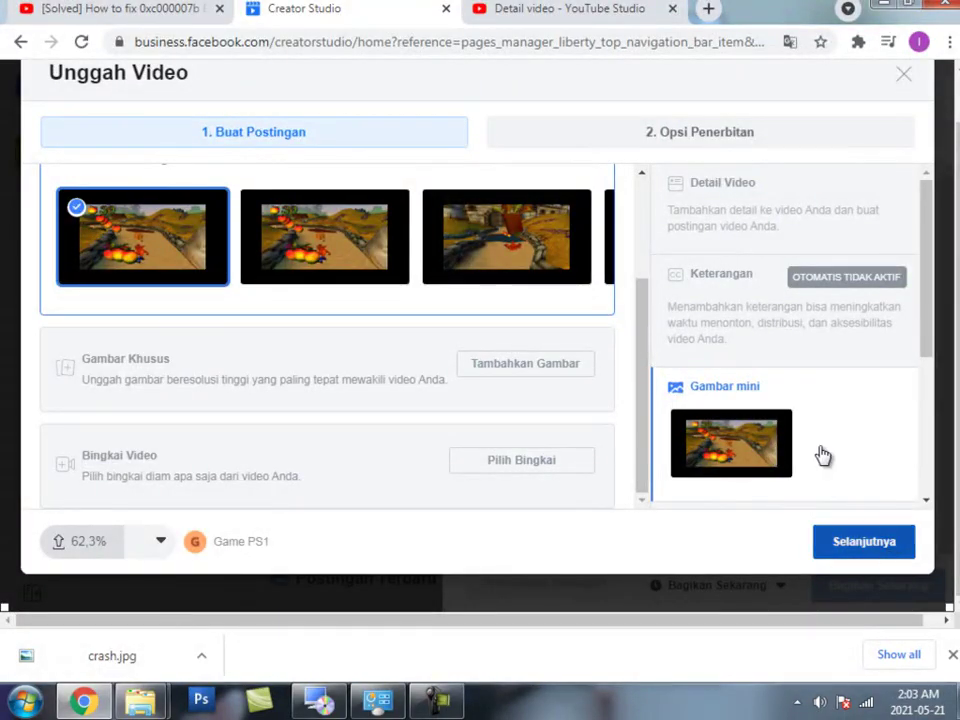
pyautogui.click(862, 543)
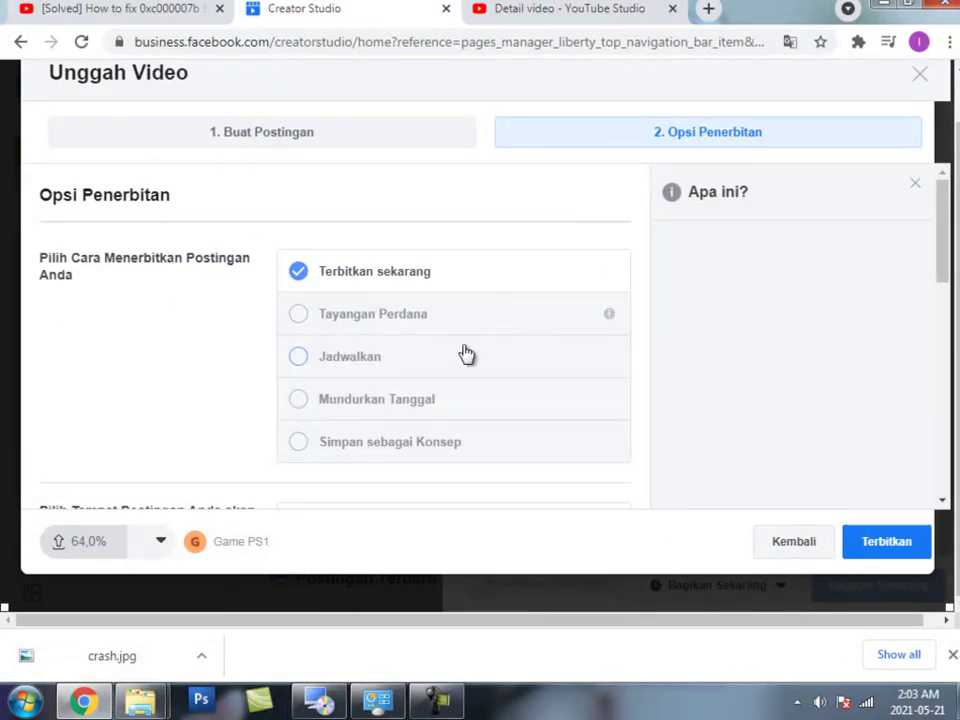
# Step: Publish the Crash Bandicoot video immediately with Terbitkan
pyautogui.scroll(-4, 464, 354)
pyautogui.scroll(2, 466, 352)
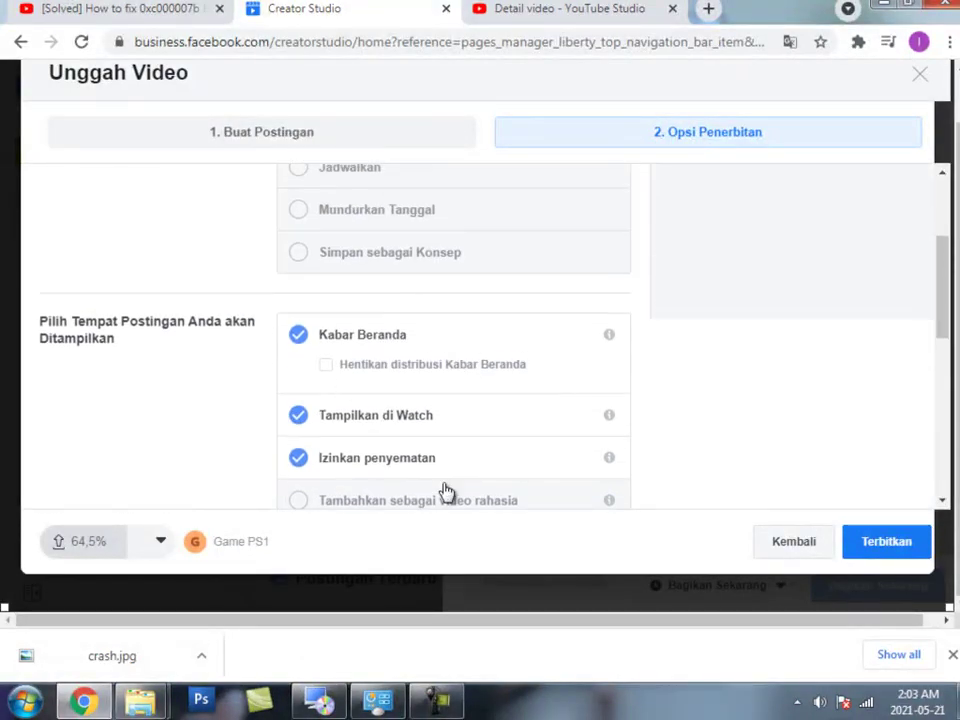
pyautogui.scroll(4, 381, 407)
pyautogui.scroll(-2, 381, 407)
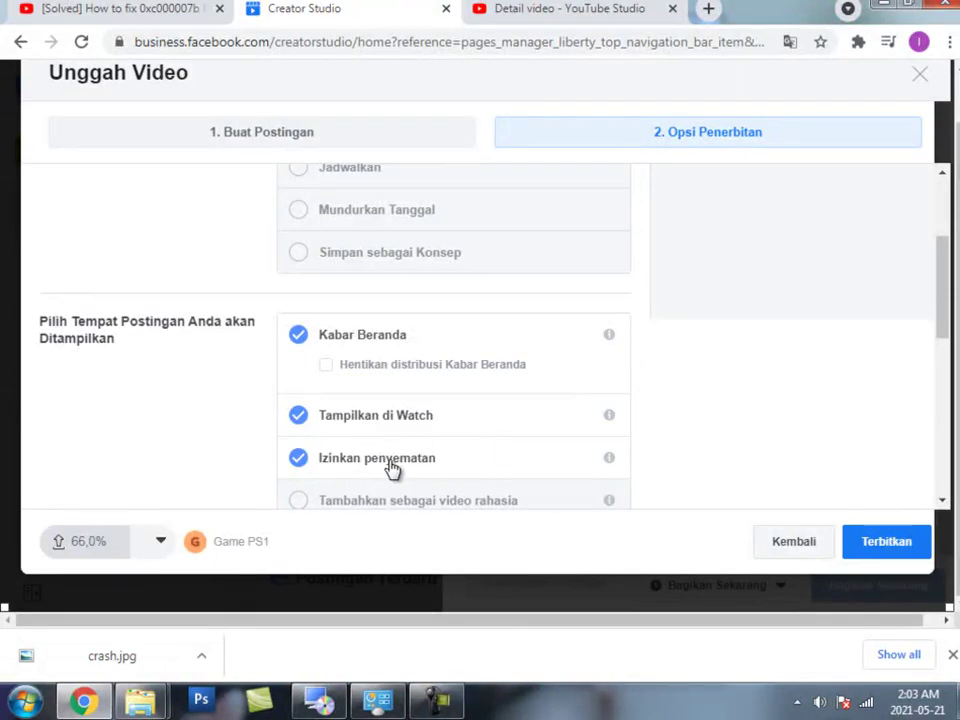
pyautogui.scroll(-1, 392, 471)
pyautogui.scroll(4, 632, 441)
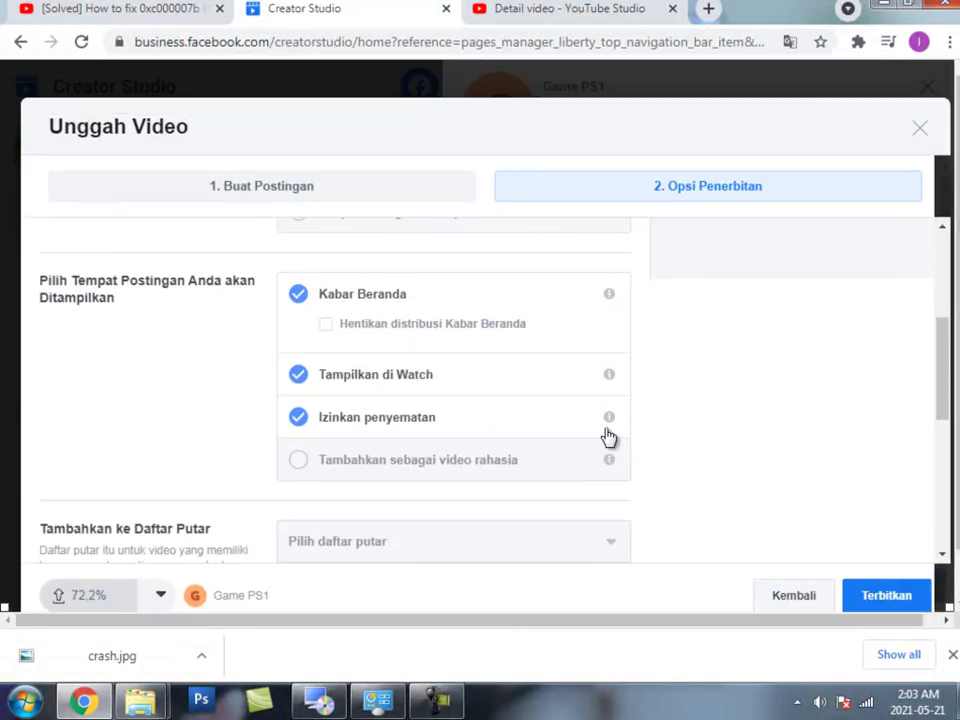
pyautogui.click(888, 597)
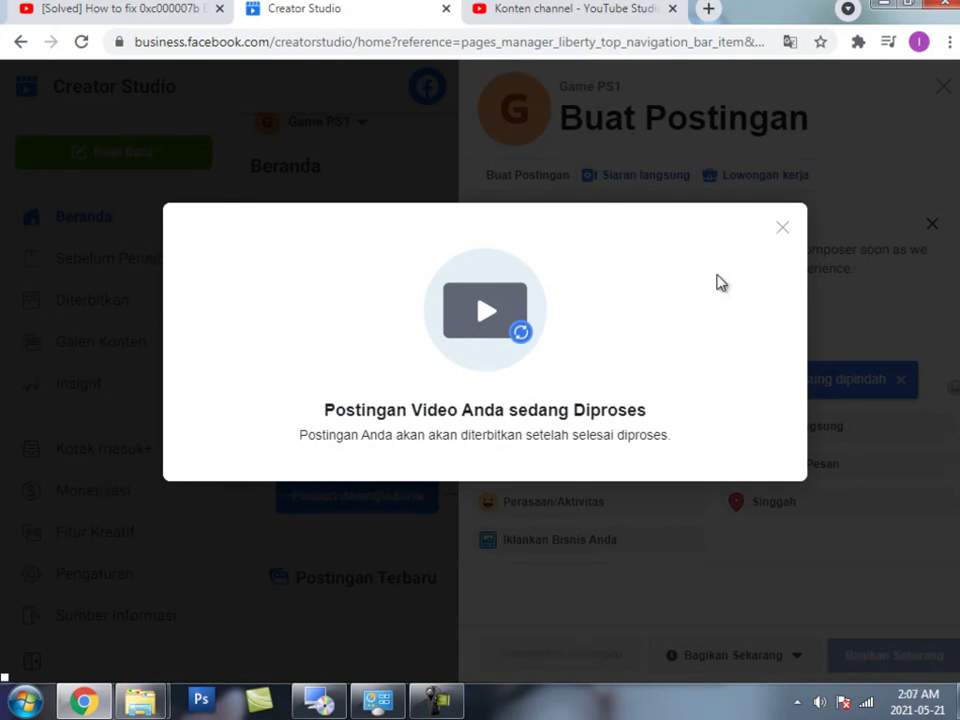
# Step: Dismiss the processing notice and discard the leftover empty post with Hapus
pyautogui.click(783, 233)
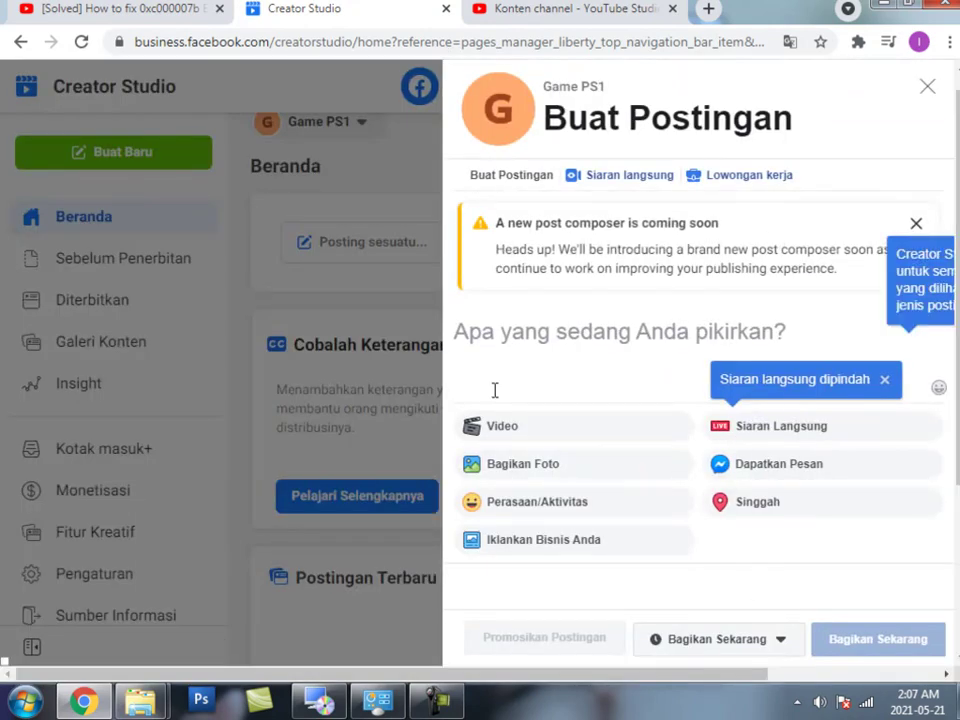
pyautogui.click(928, 87)
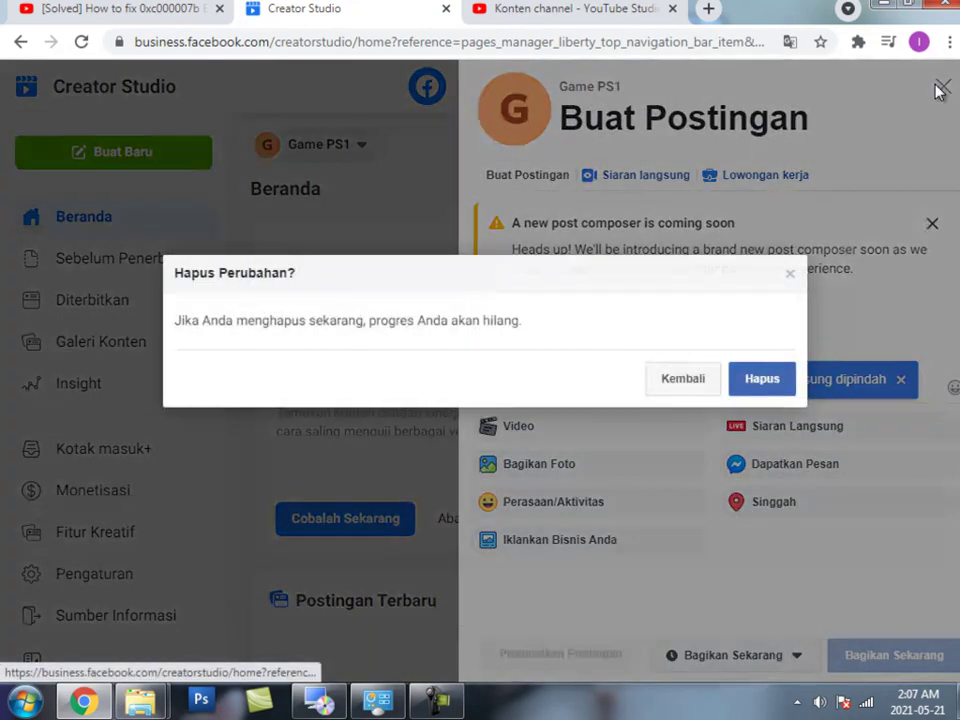
pyautogui.click(755, 378)
# Step: Reload Creator Studio, close the 'Lihat Creator Studio Baru!' popup, and scroll to Postingan Terbaru
pyautogui.scroll(-3, 561, 501)
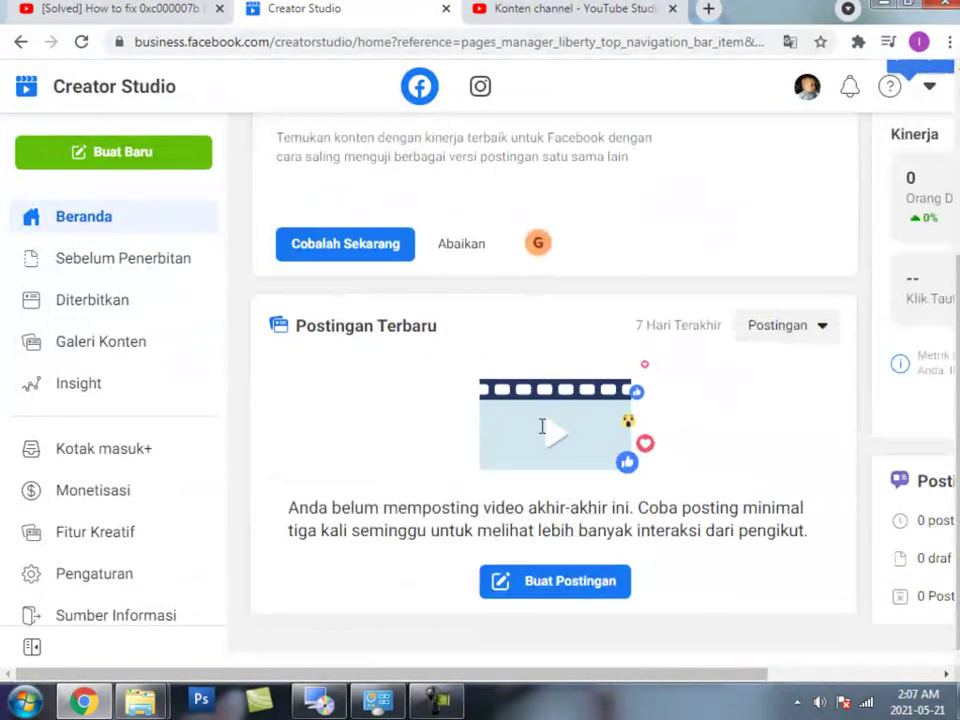
pyautogui.scroll(3, 521, 368)
pyautogui.click(83, 43)
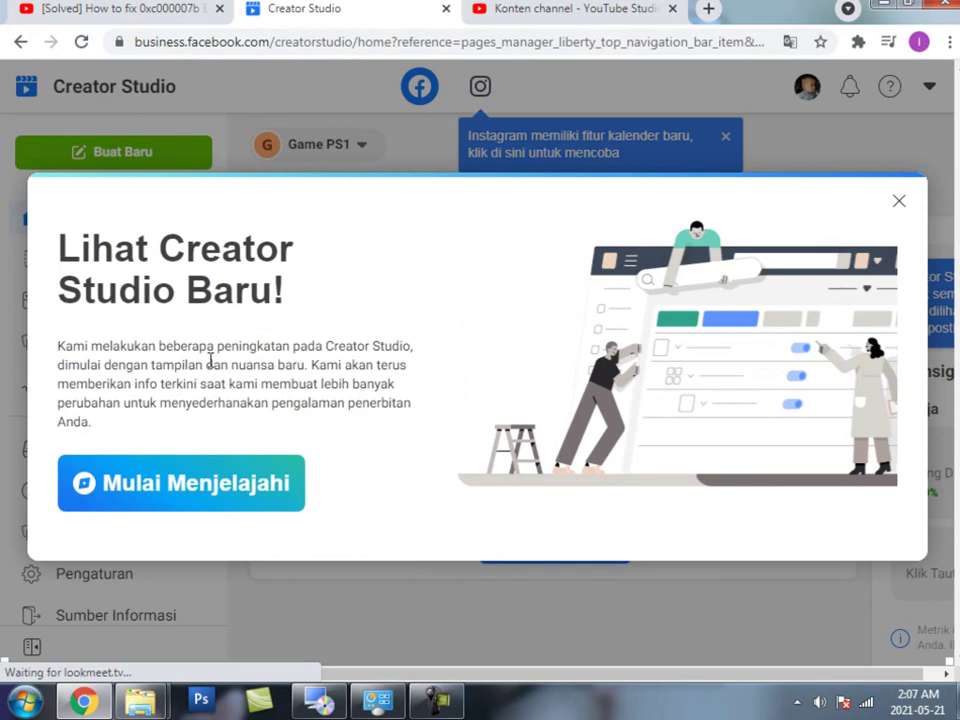
pyautogui.click(898, 204)
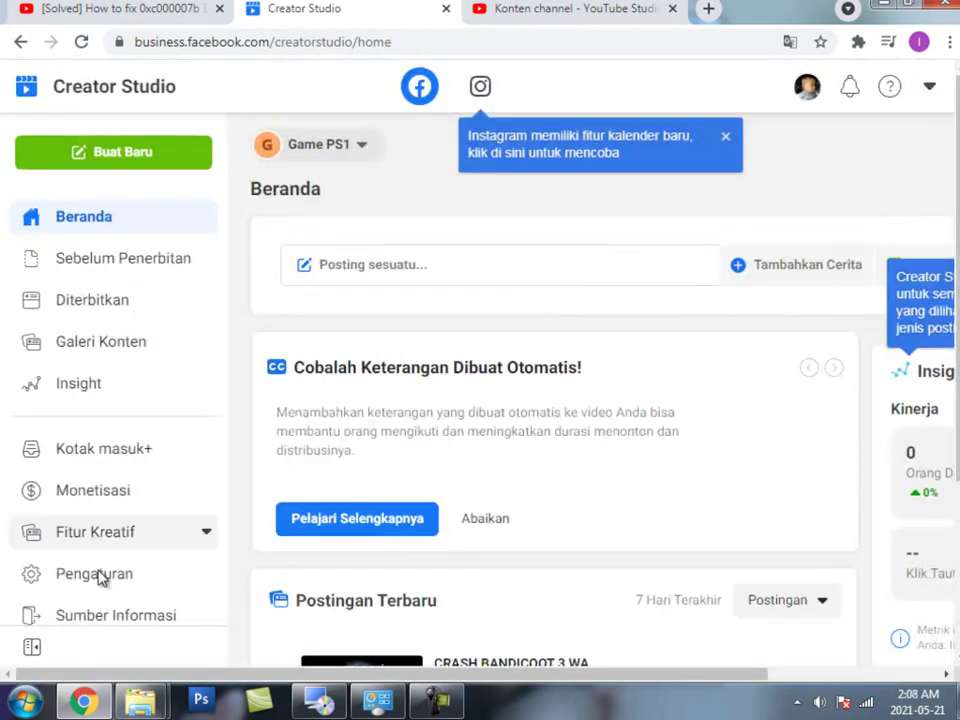
pyautogui.scroll(-3, 600, 510)
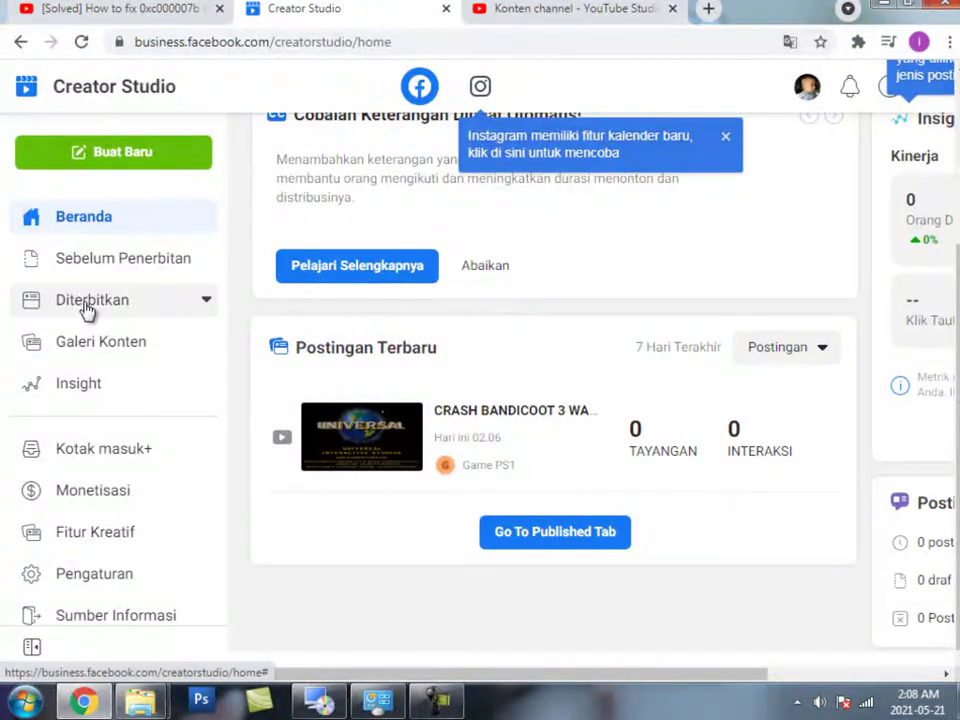
# Step: Find the CRASH BANDICOOT 3 WARPED video under Diterbitkan, then return to Beranda, where it shows 0 tayangan
pyautogui.click(129, 301)
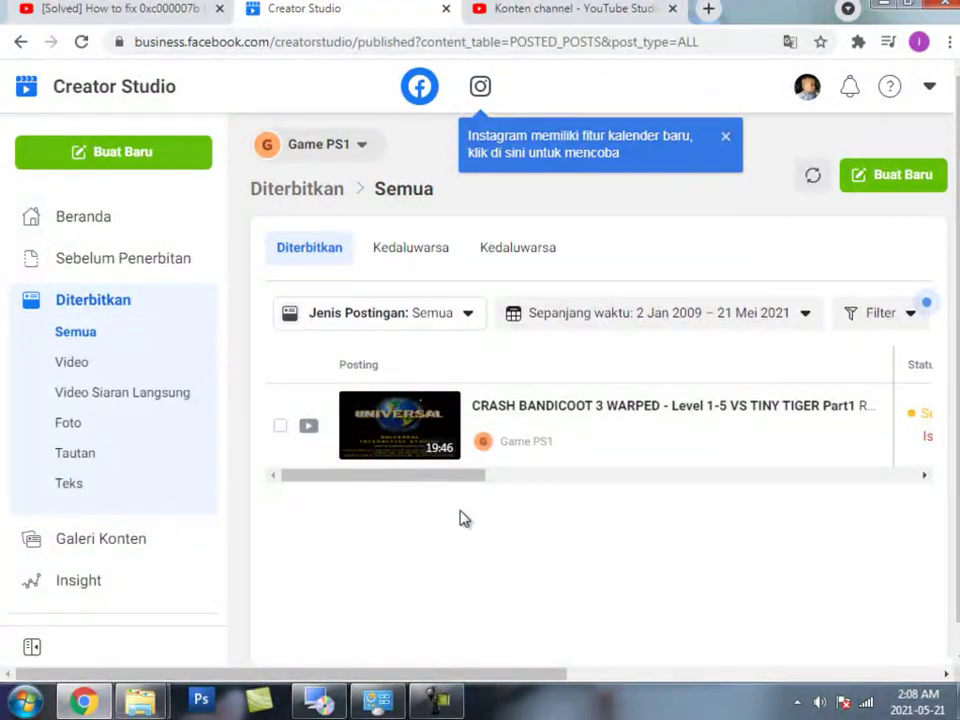
pyautogui.moveTo(570, 455)
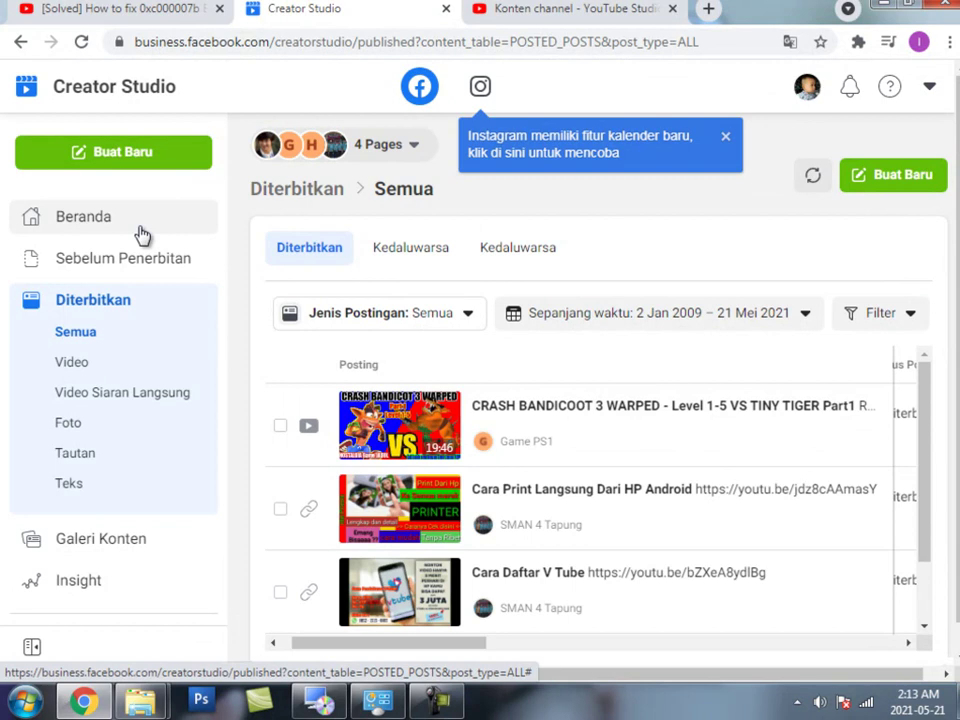
pyautogui.click(142, 234)
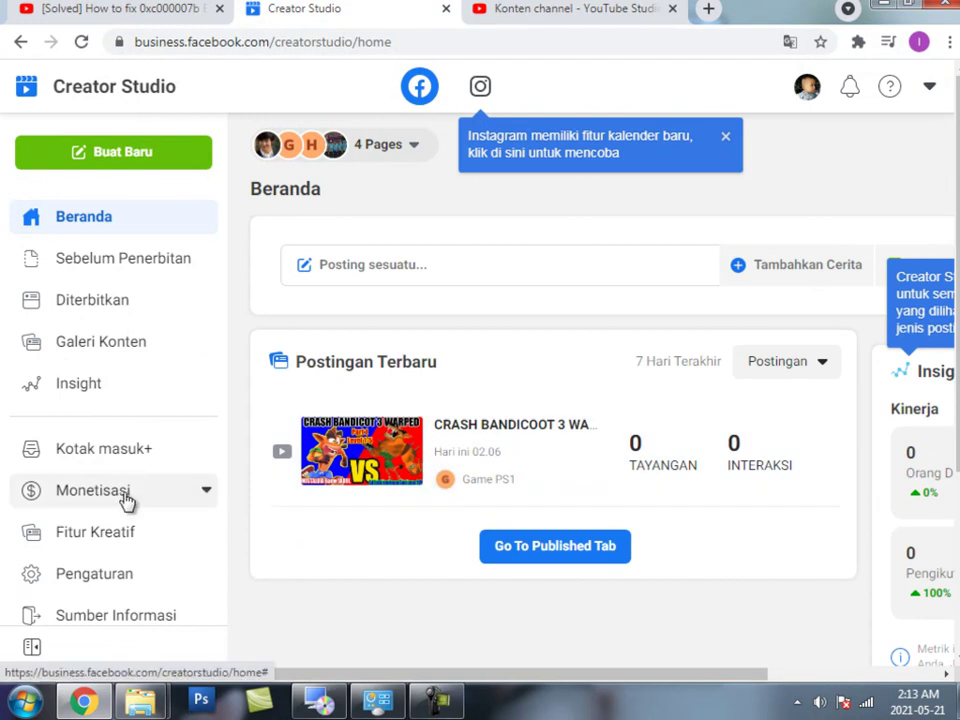
pyautogui.scroll(-1, 135, 512)
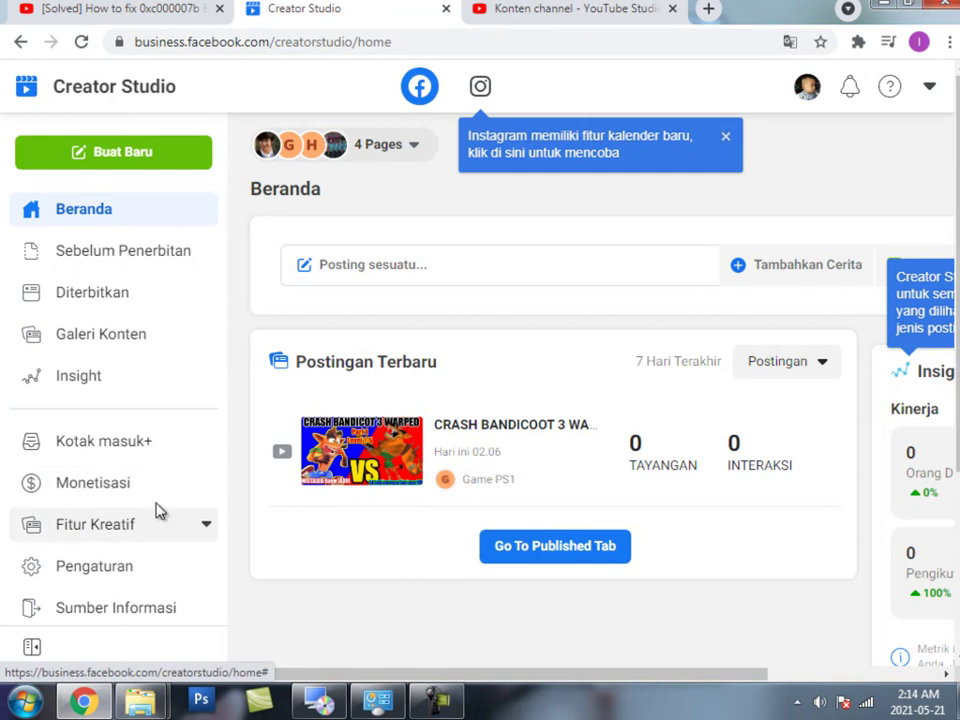
# Step: Open Monetisasi and finish its tour to see In-Stream ads requirements: 10.000 followers, 600.000 minutes, 5 videos
pyautogui.click(98, 489)
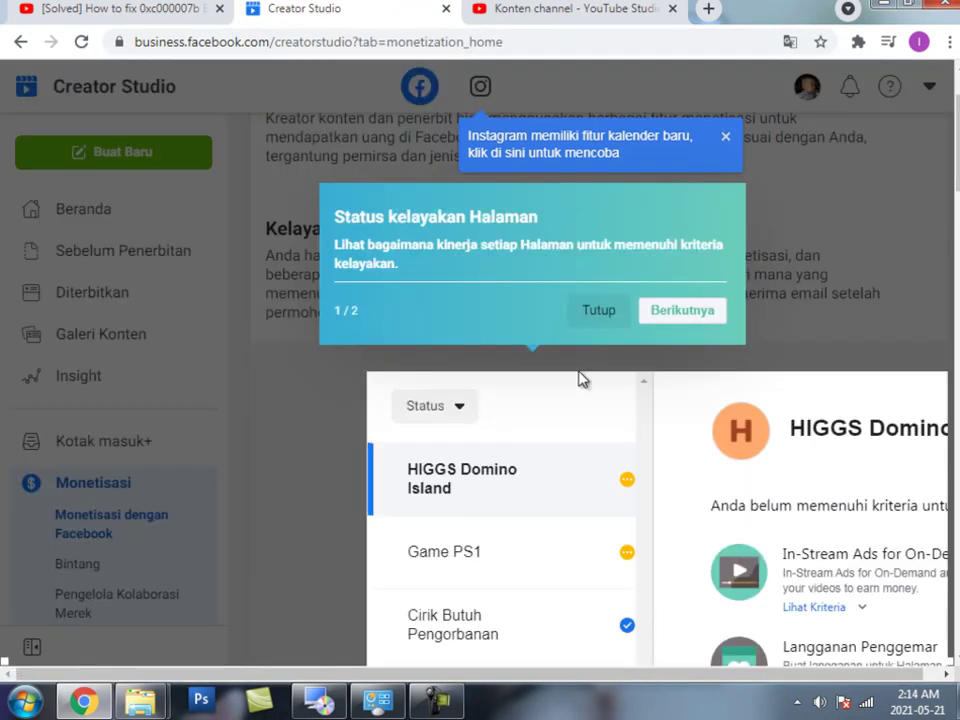
pyautogui.scroll(-5, 806, 411)
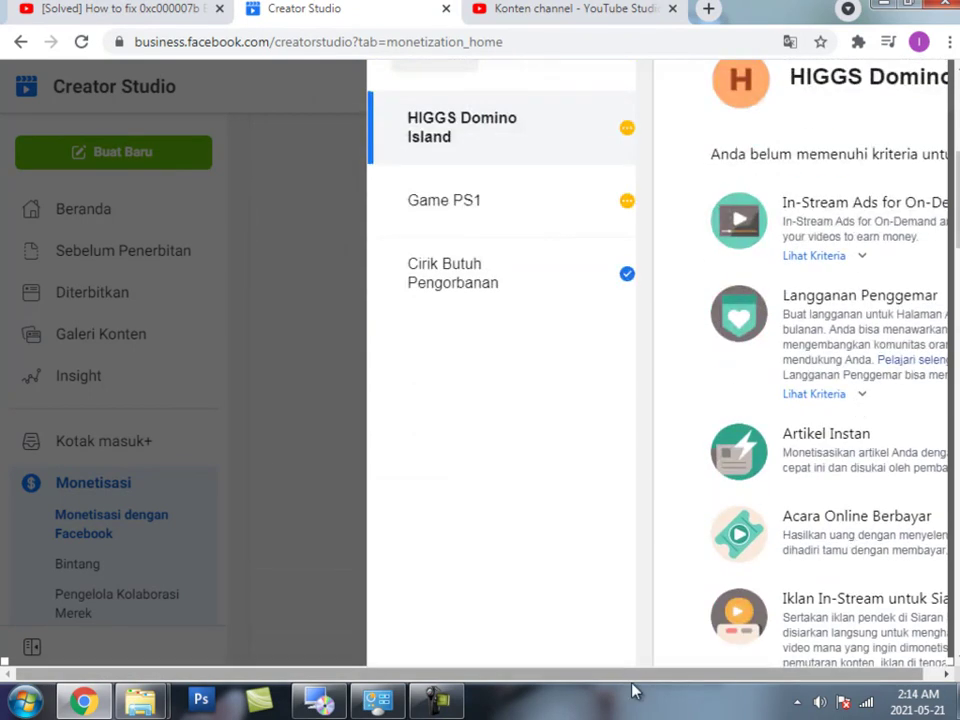
pyautogui.moveTo(621, 676); pyautogui.dragTo(637, 676)
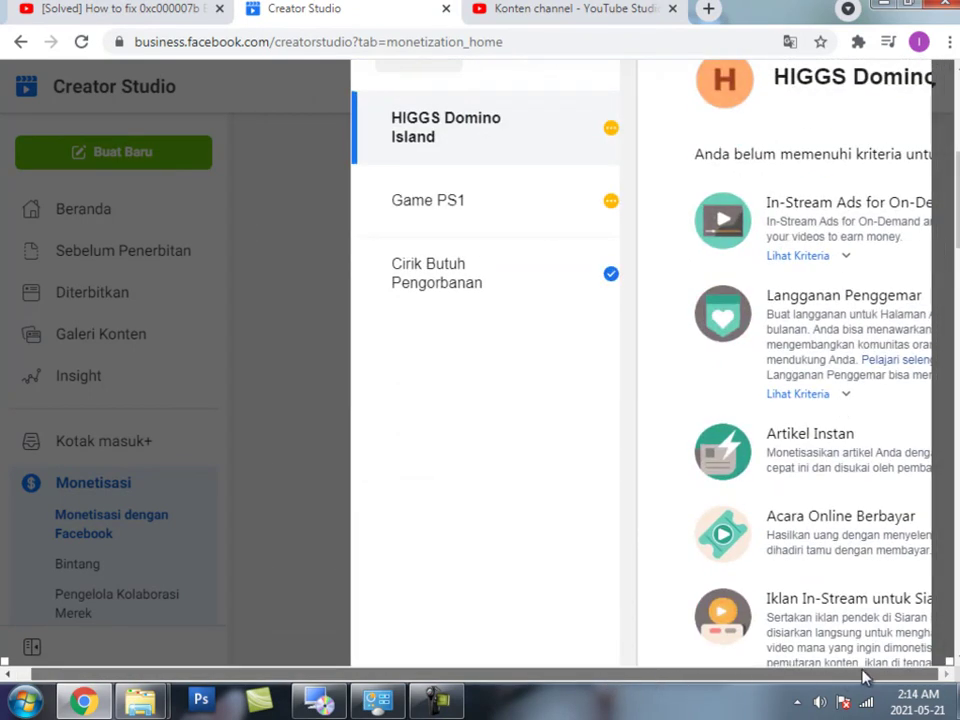
pyautogui.scroll(3, 908, 496)
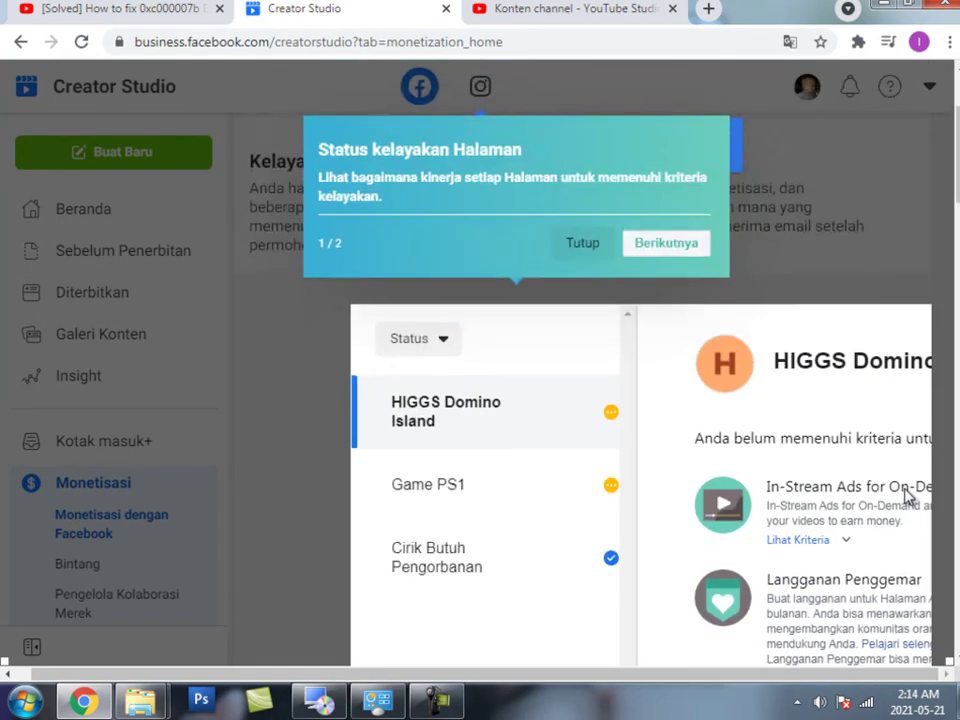
pyautogui.click(645, 245)
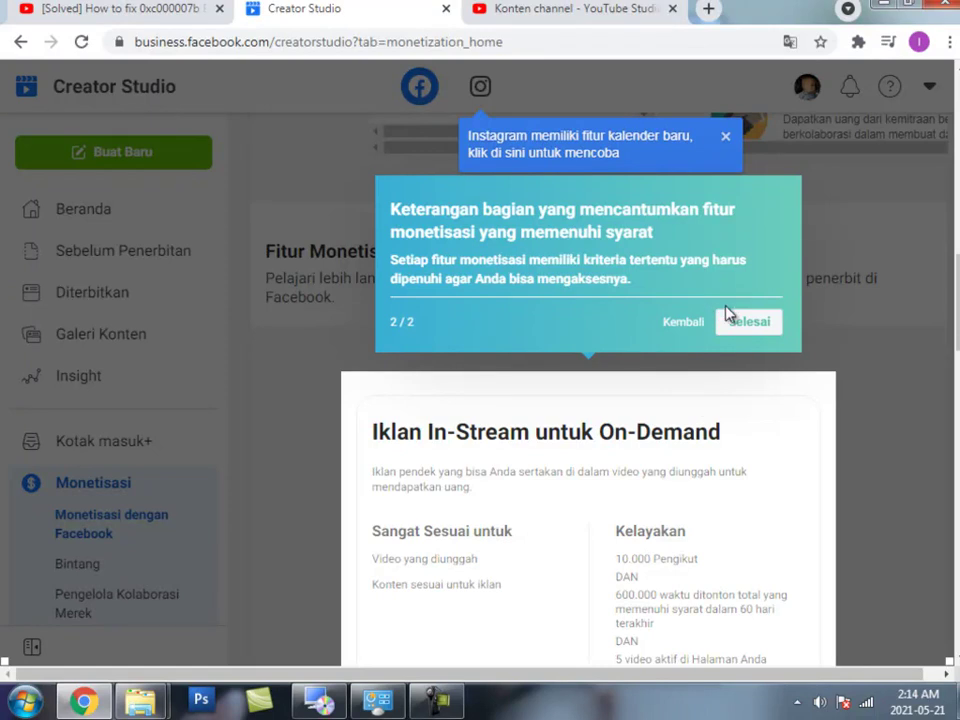
pyautogui.click(750, 326)
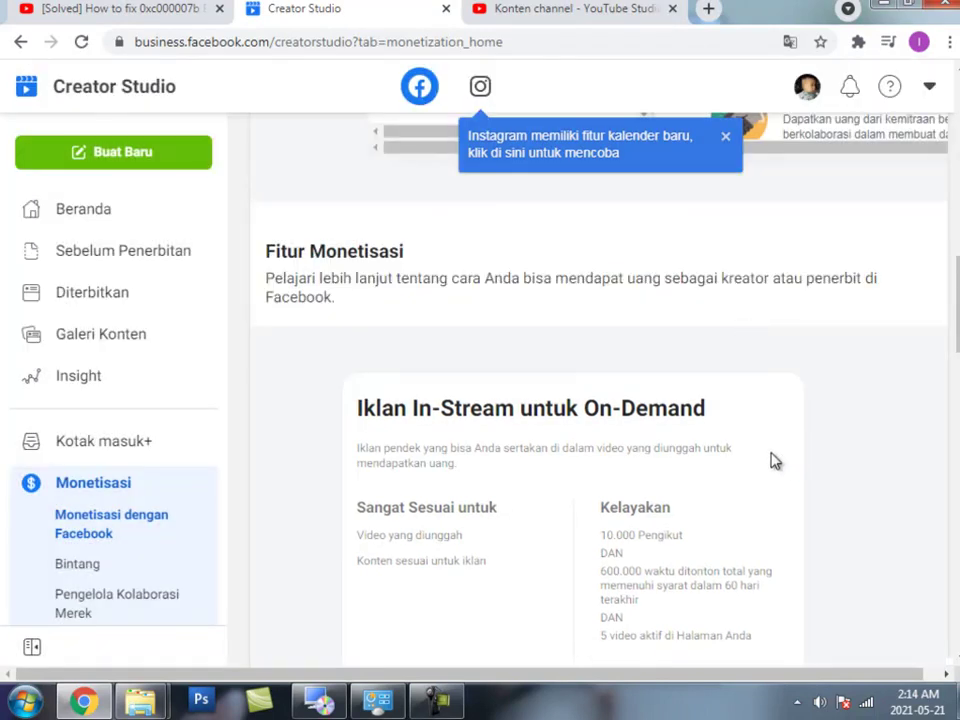
pyautogui.scroll(-1, 775, 461)
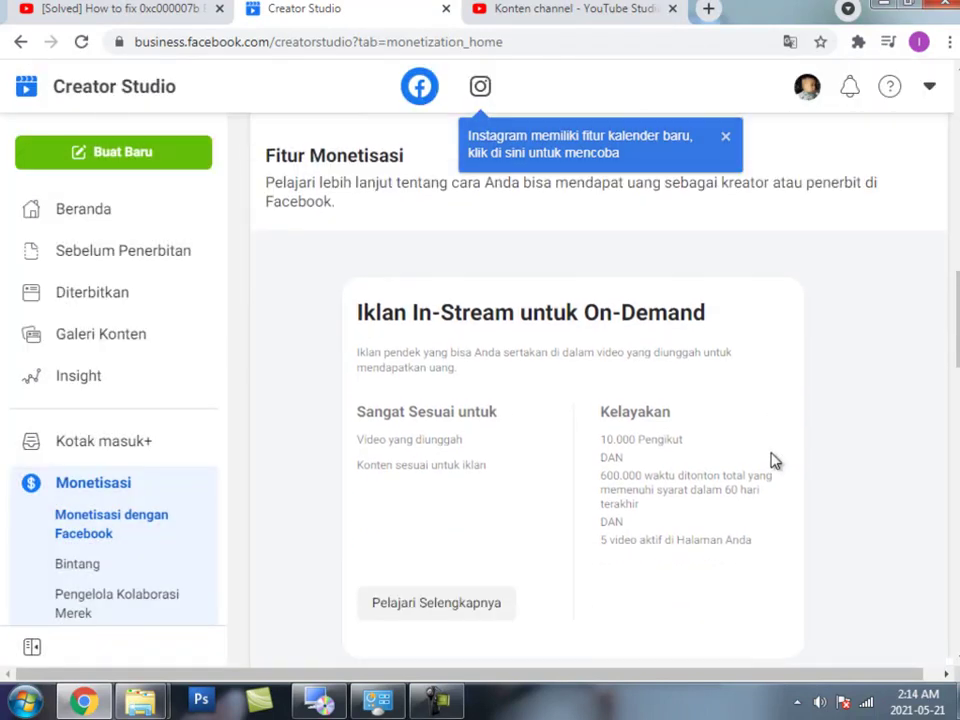
pyautogui.scroll(-1, 771, 461)
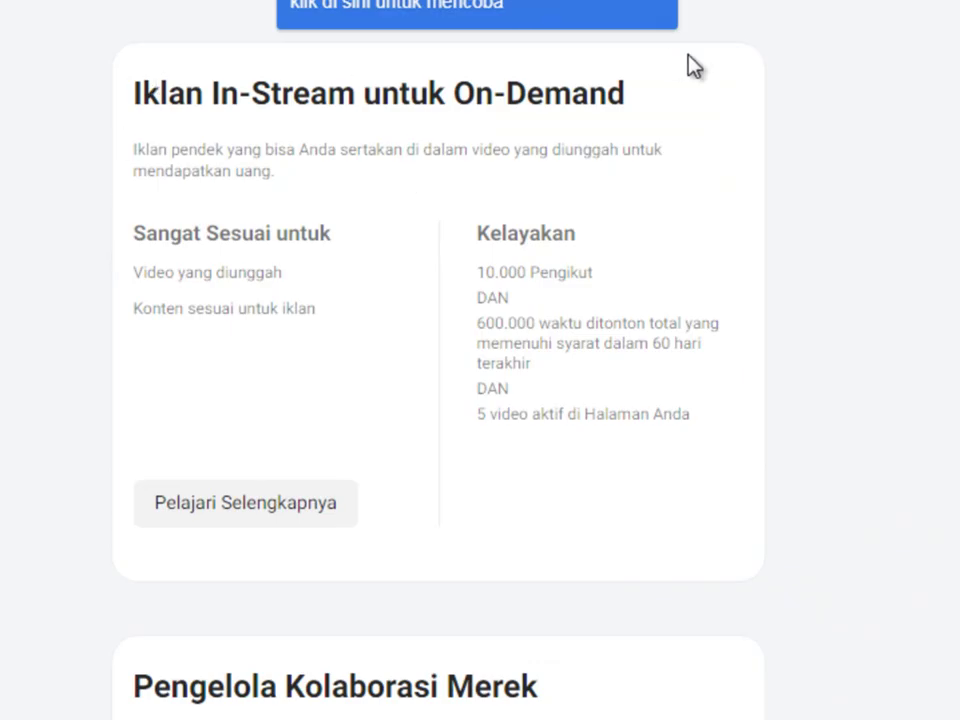
pyautogui.click(661, 5)
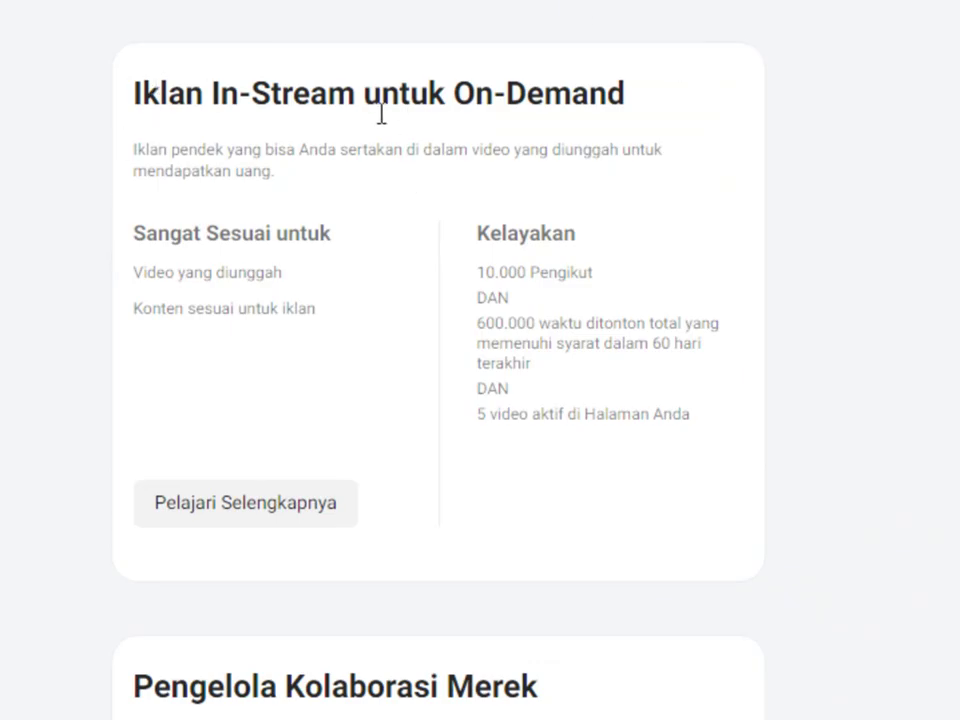
pyautogui.scroll(-1, 381, 223)
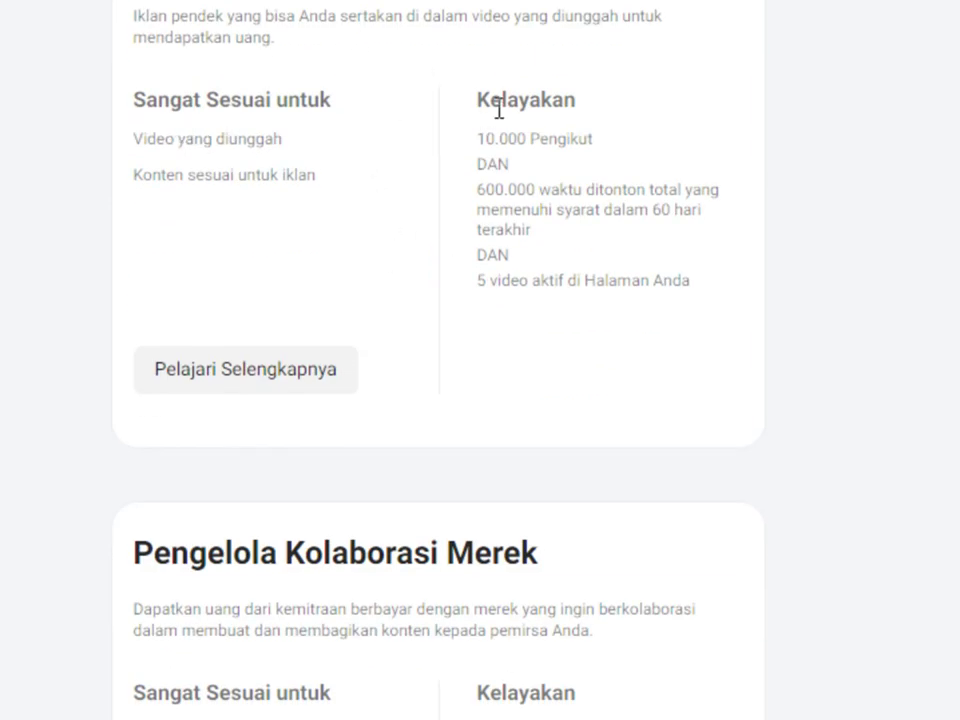
pyautogui.moveTo(477, 142); pyautogui.dragTo(605, 150)
pyautogui.click(502, 166)
pyautogui.moveTo(478, 190); pyautogui.dragTo(552, 191)
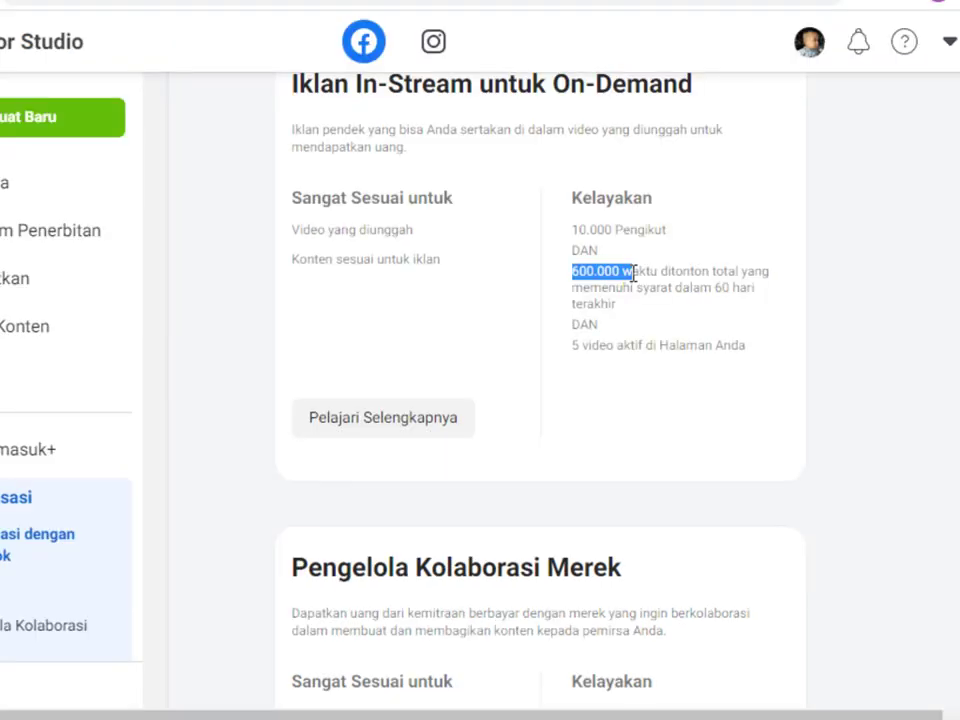
pyautogui.moveTo(634, 272); pyautogui.dragTo(744, 271)
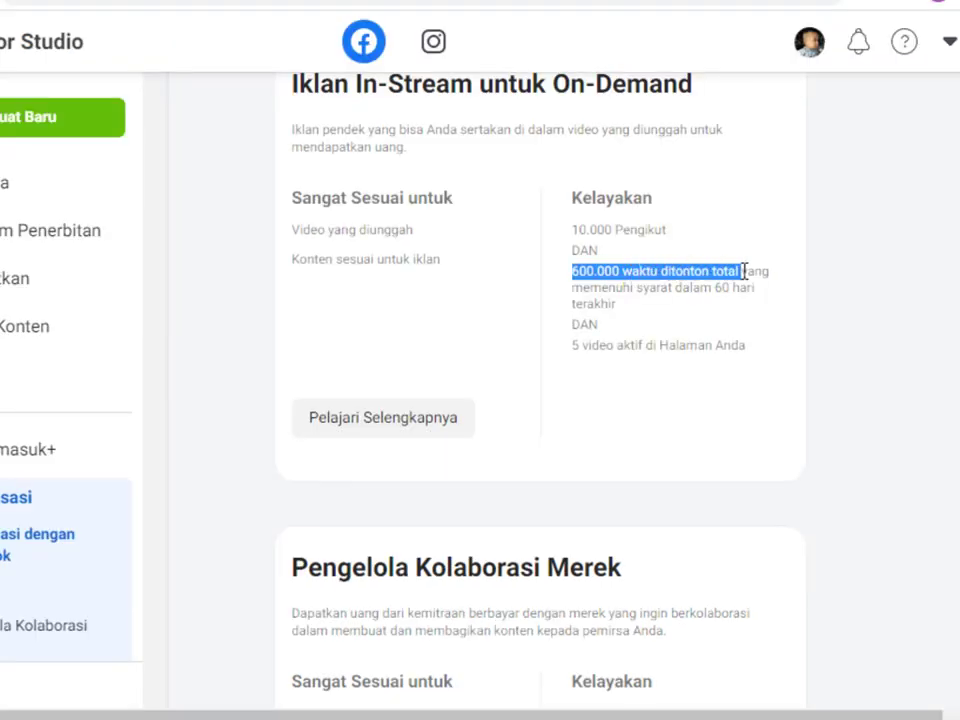
pyautogui.click(703, 290)
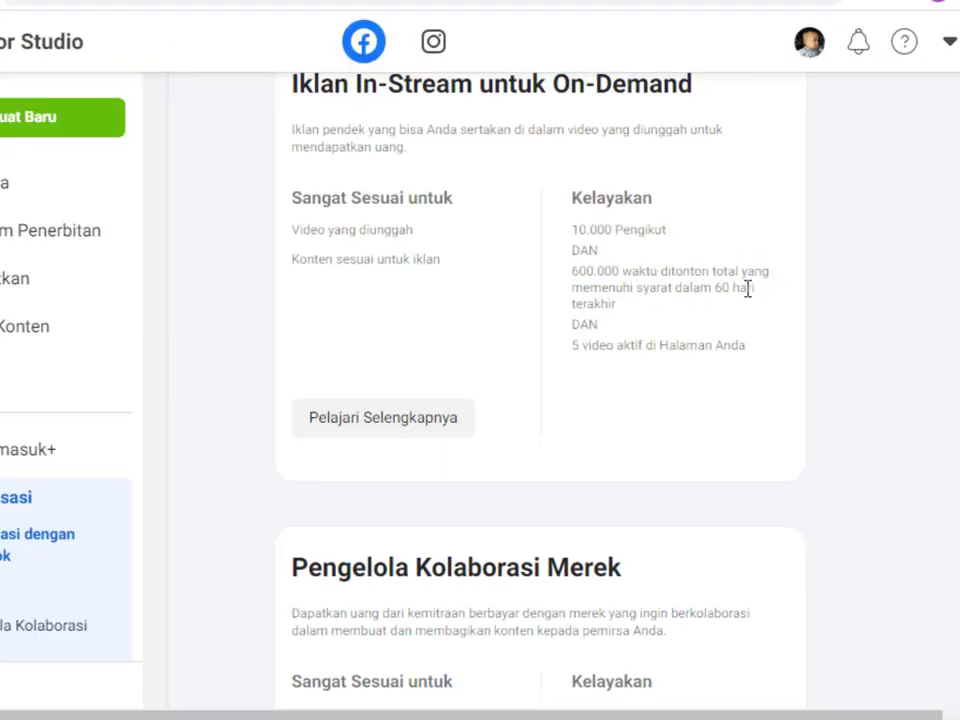
pyautogui.moveTo(619, 304); pyautogui.dragTo(575, 273)
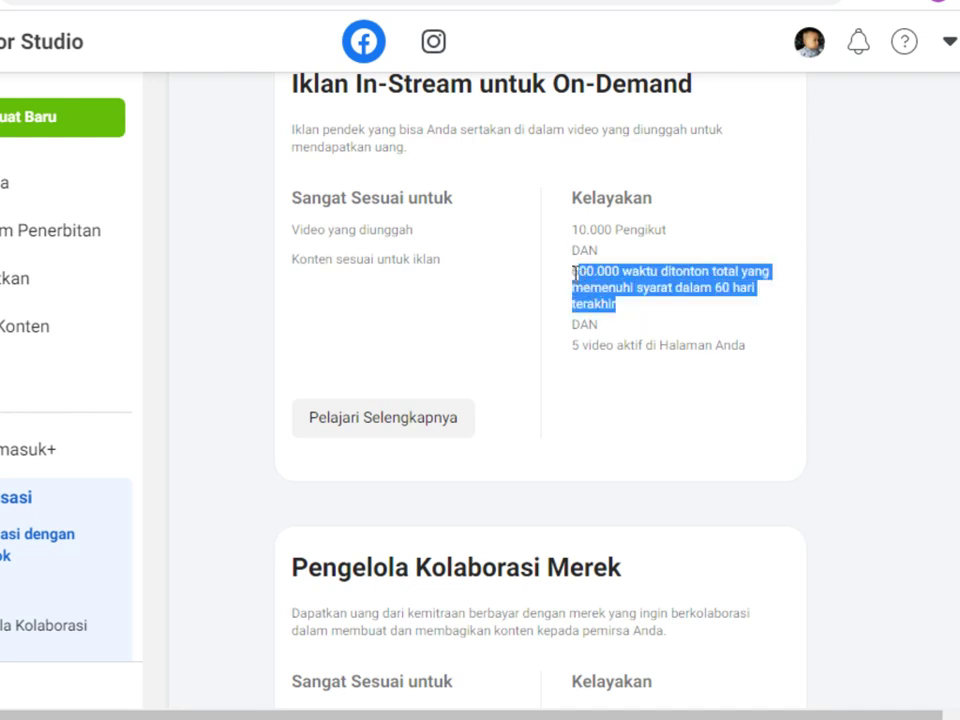
pyautogui.click(579, 350)
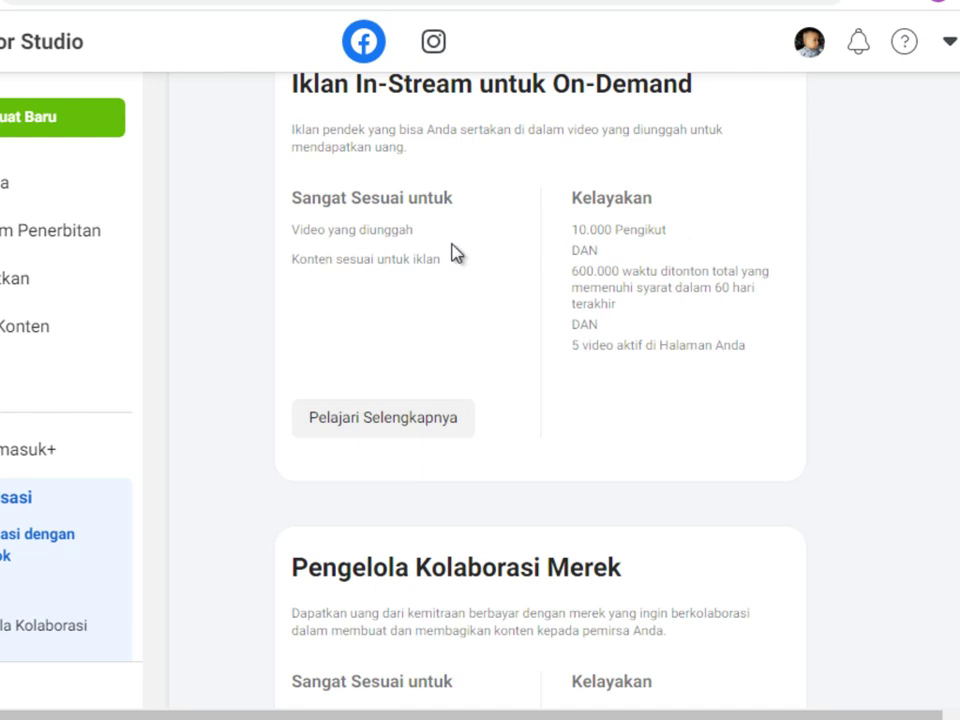
pyautogui.scroll(-3, 568, 343)
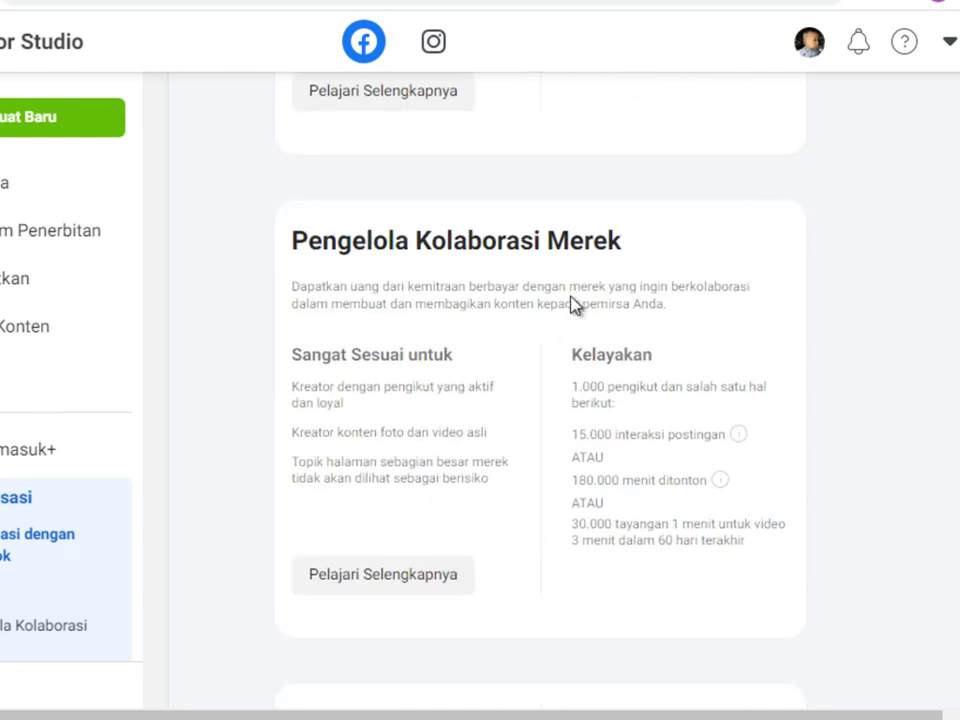
pyautogui.scroll(-2, 470, 350)
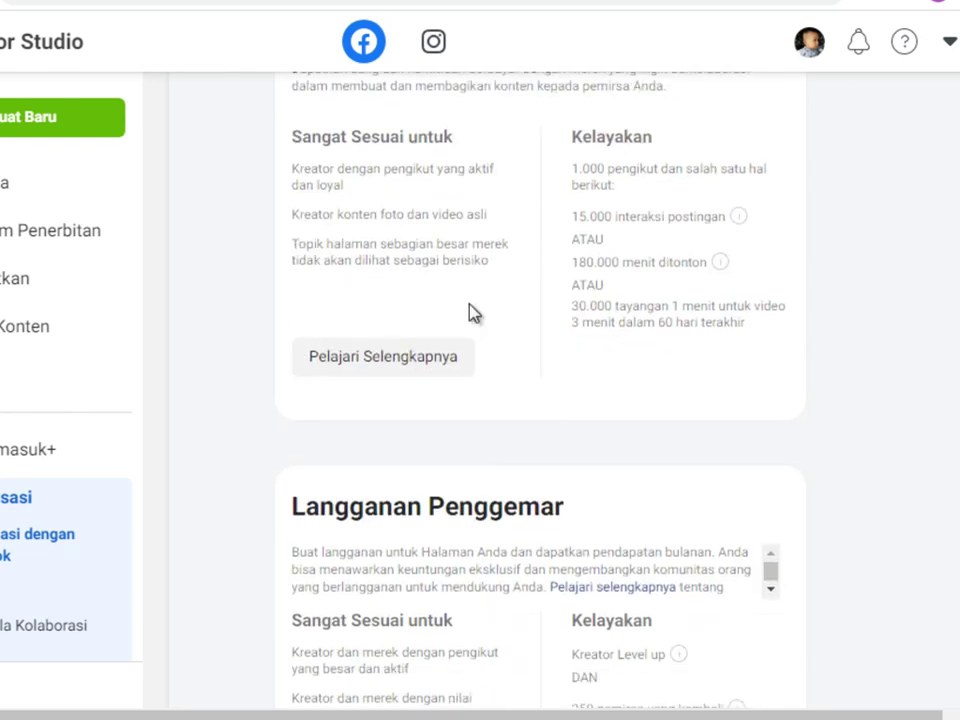
pyautogui.scroll(3, 471, 313)
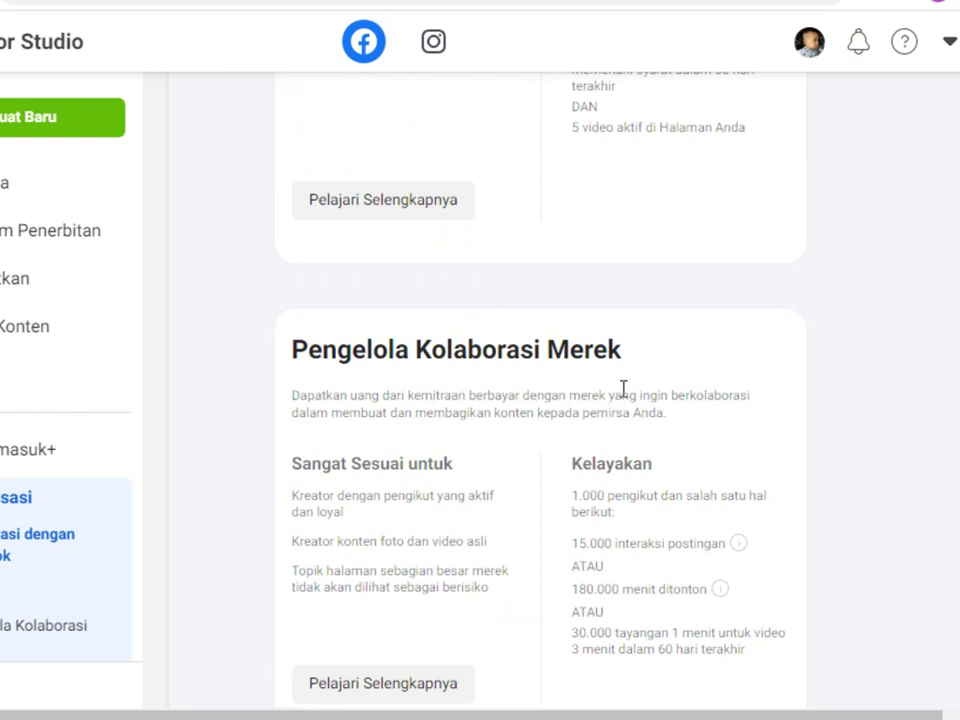
pyautogui.scroll(-1, 623, 388)
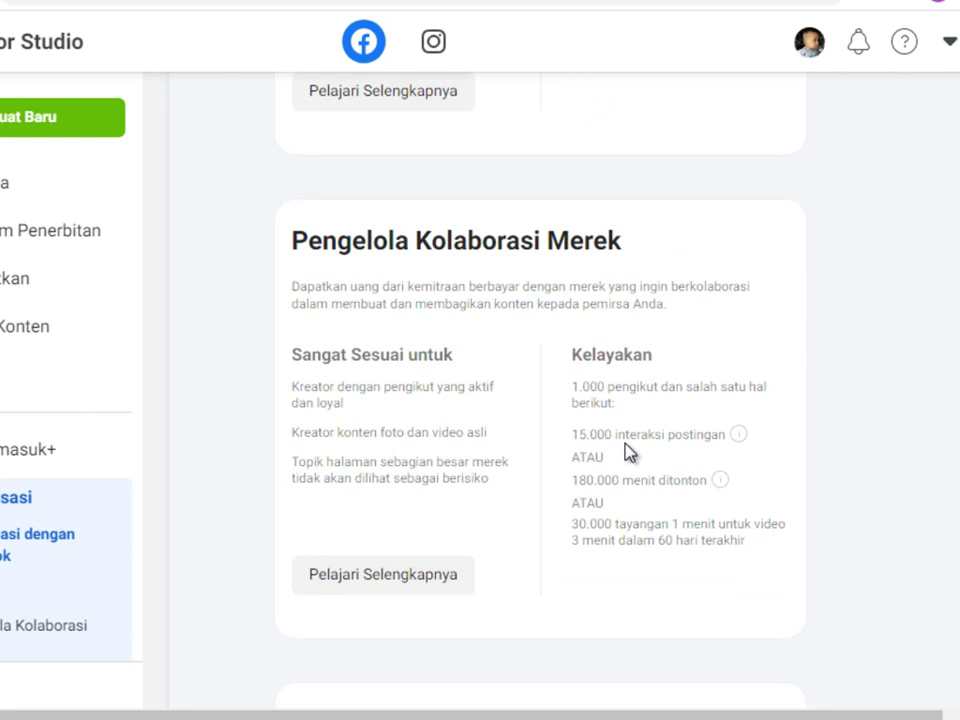
pyautogui.moveTo(578, 388); pyautogui.dragTo(640, 422)
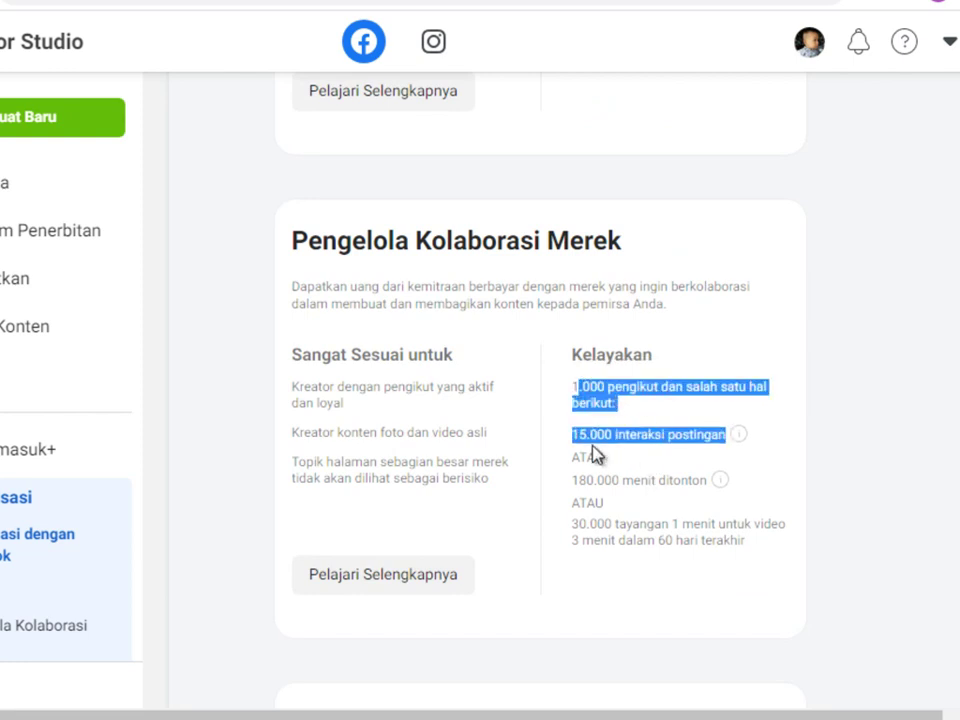
pyautogui.click(626, 471)
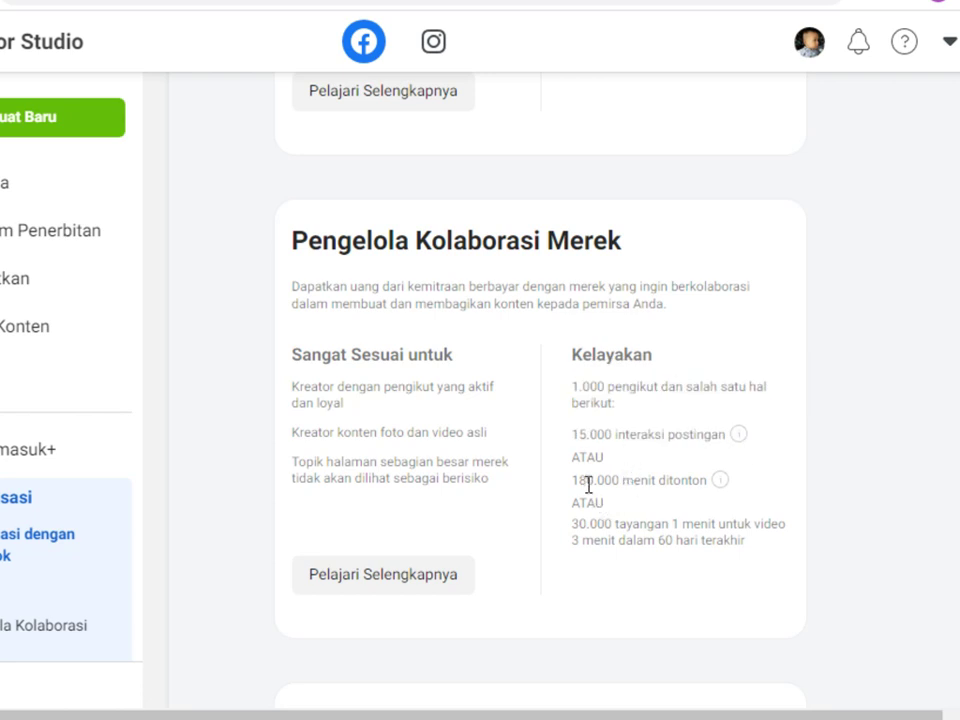
pyautogui.scroll(-2, 676, 500)
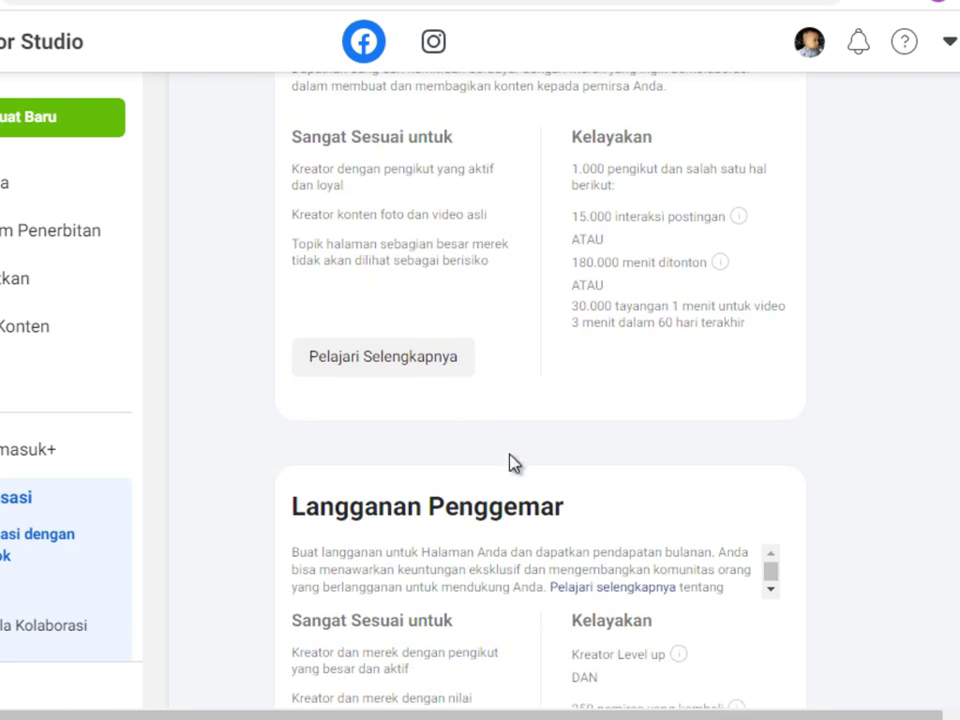
pyautogui.scroll(-3, 509, 458)
pyautogui.scroll(-4, 530, 370)
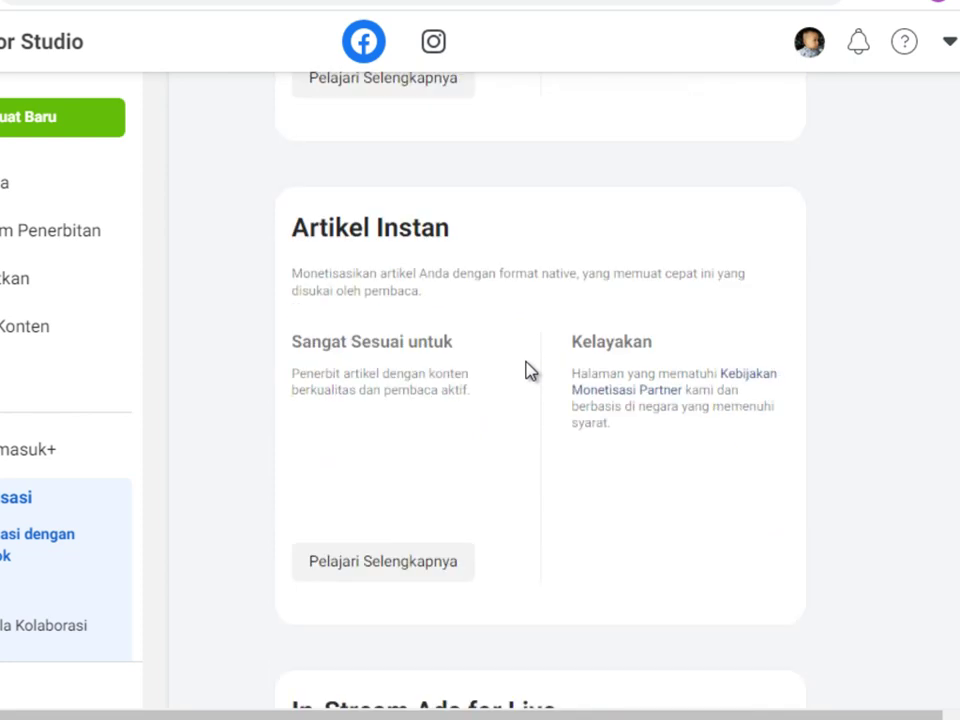
pyautogui.scroll(-4, 530, 370)
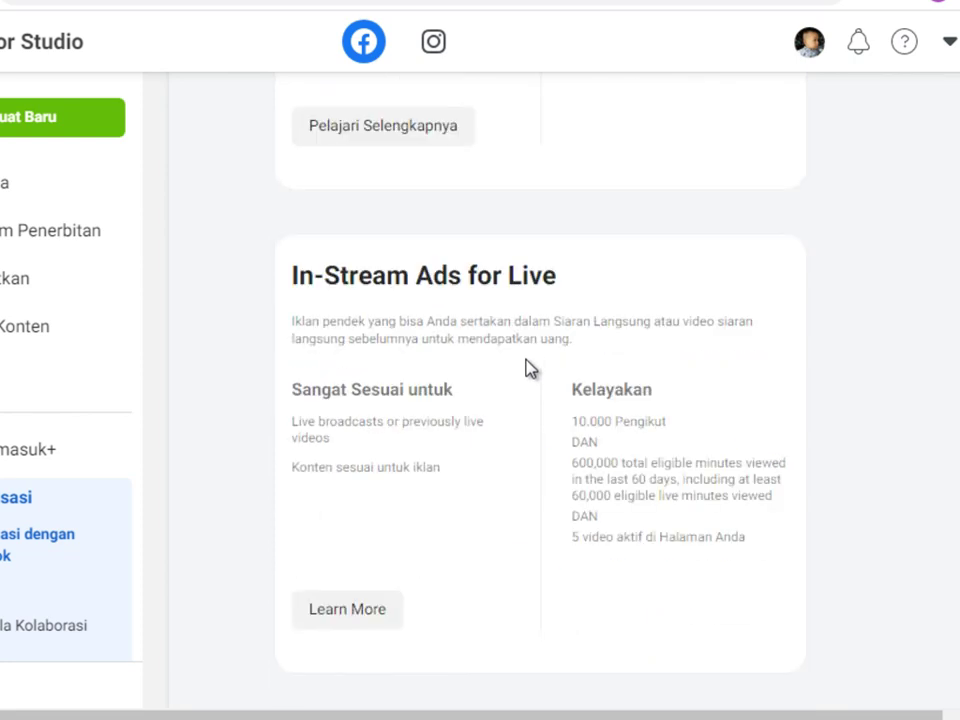
pyautogui.scroll(-1, 530, 368)
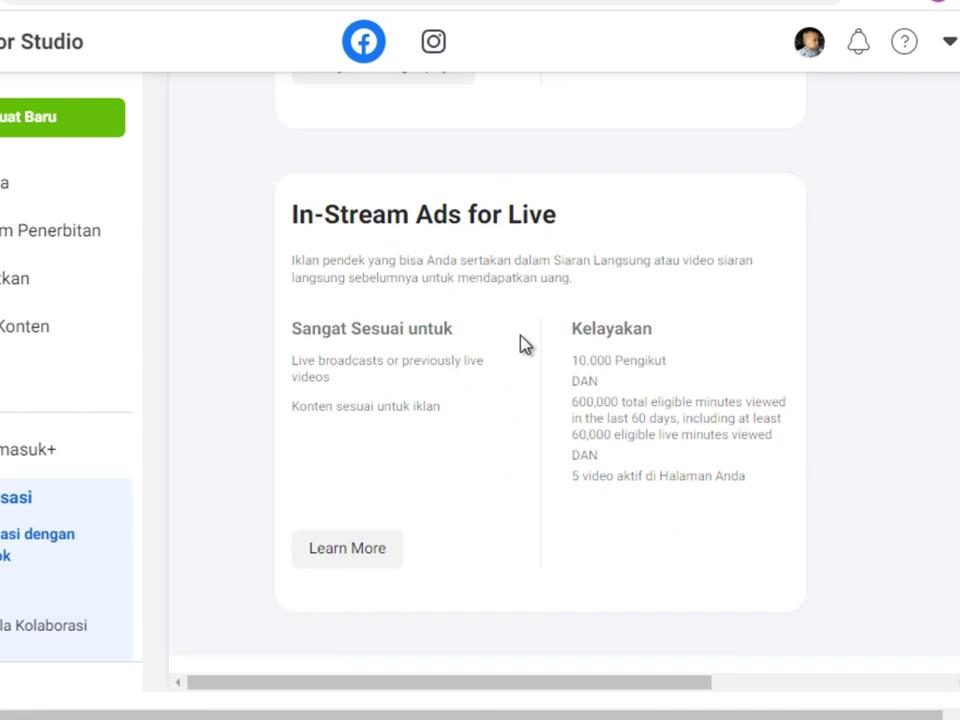
pyautogui.scroll(-2, 90, 508)
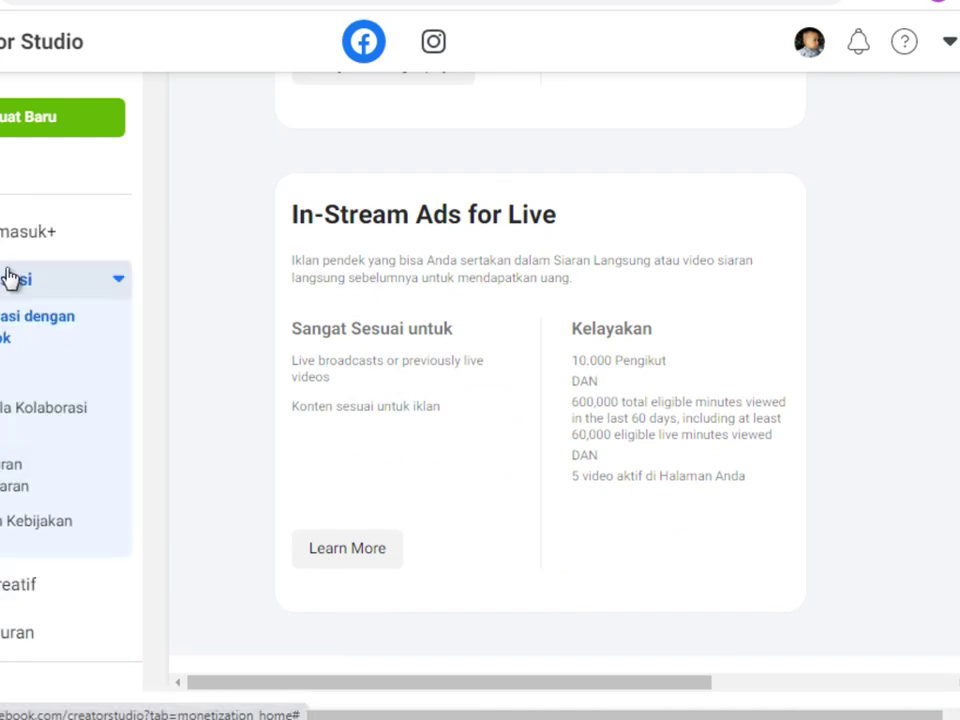
pyautogui.scroll(4, 467, 321)
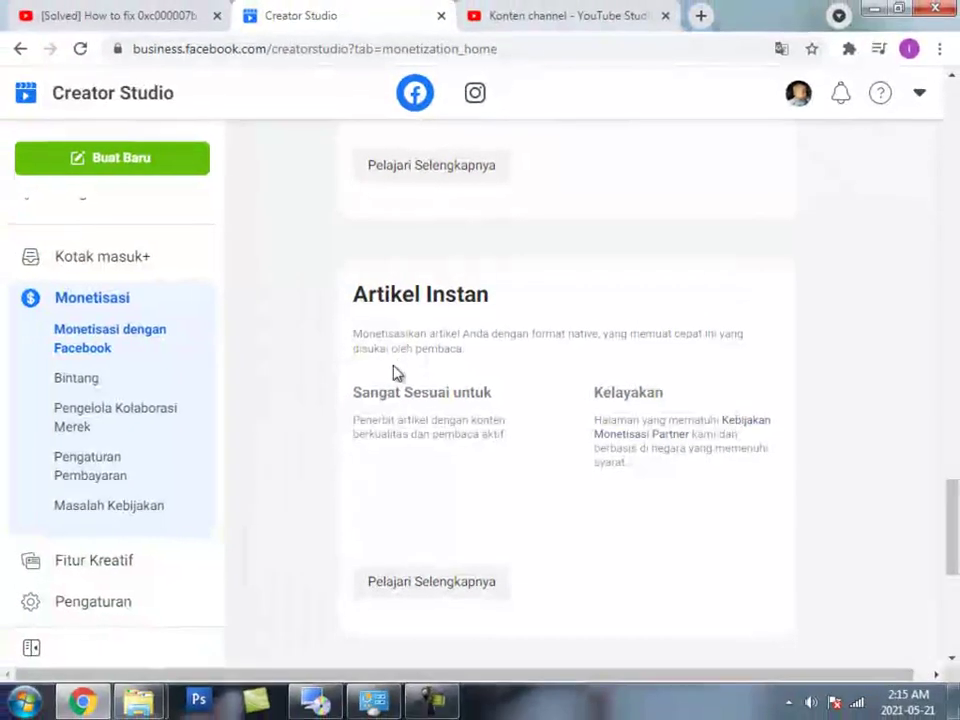
pyautogui.scroll(4, 395, 372)
pyautogui.scroll(2, 141, 388)
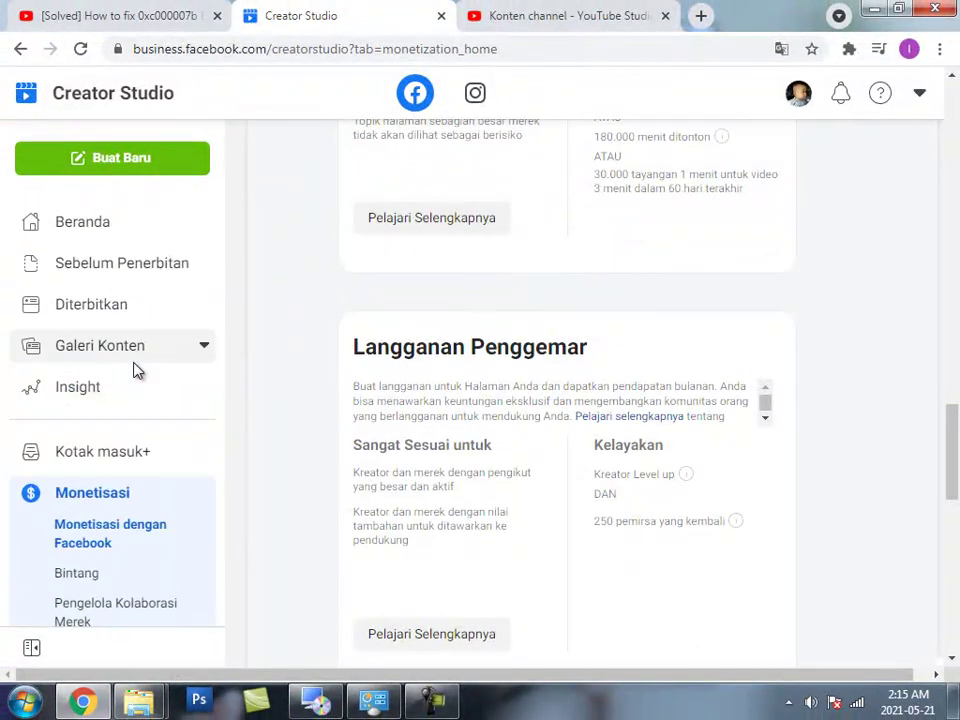
pyautogui.scroll(-2, 118, 493)
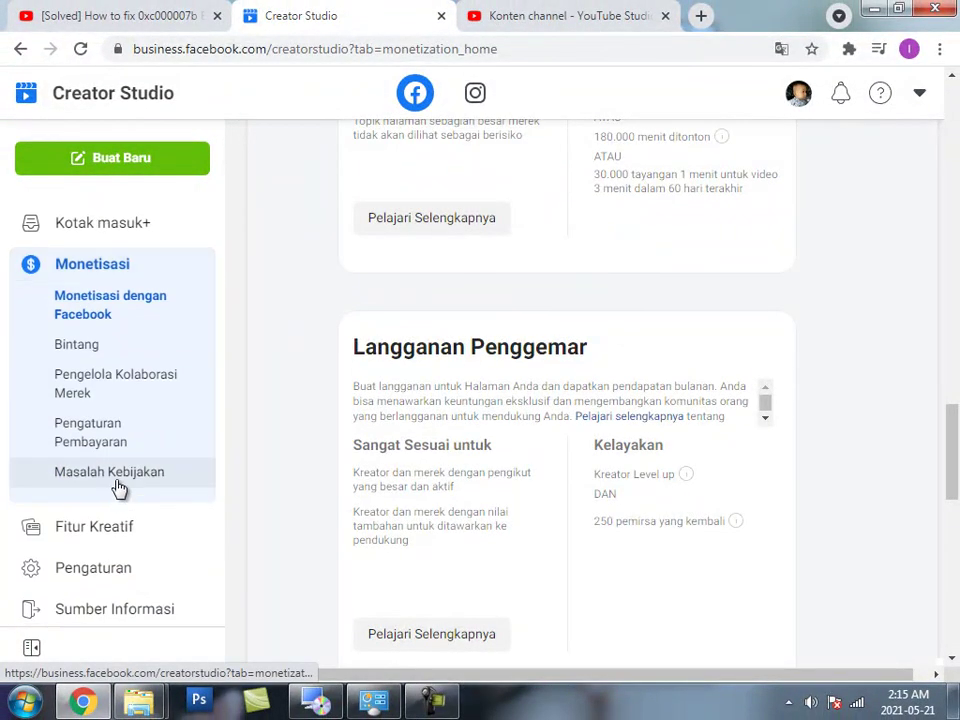
# Step: Open Pengaturan Pembayaran and check the Artikel Instan and Iklan In-Stream payment account tabs
pyautogui.click(118, 440)
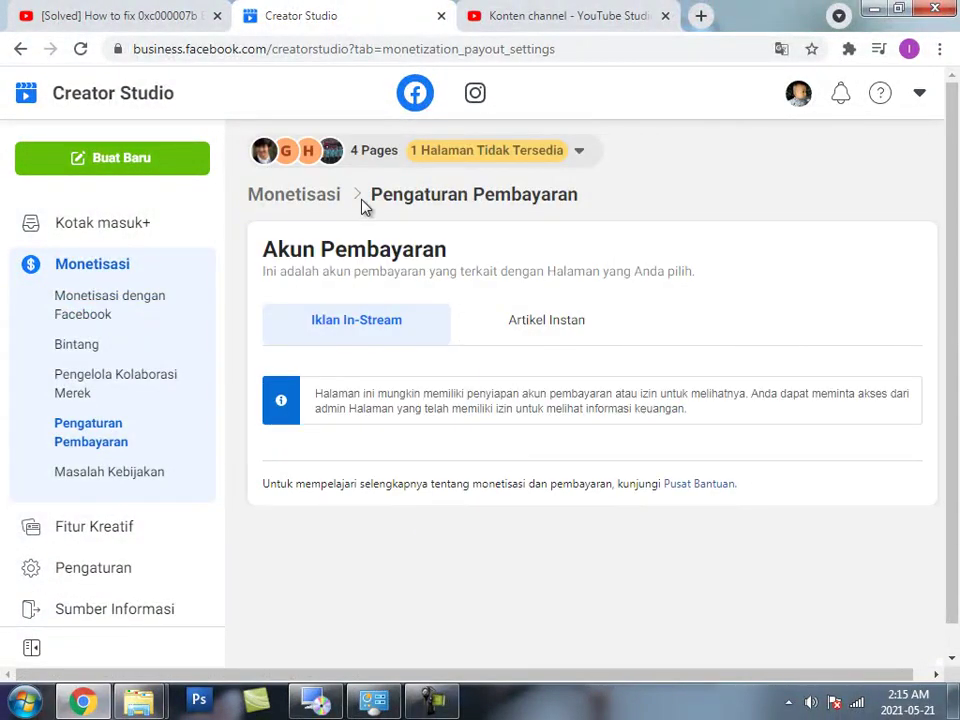
pyautogui.click(551, 328)
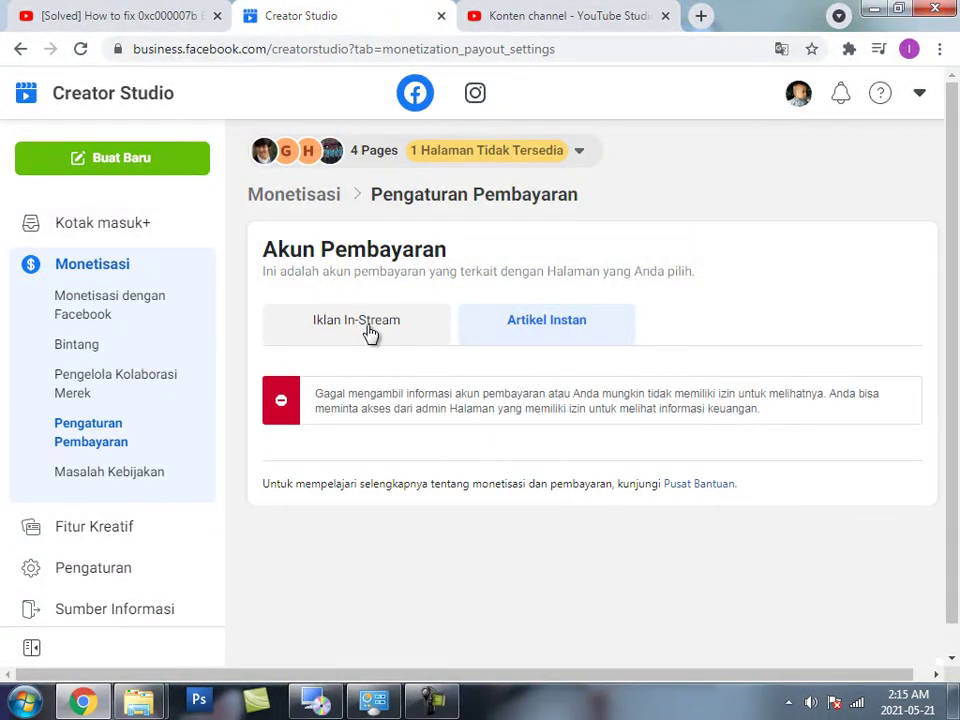
pyautogui.click(370, 331)
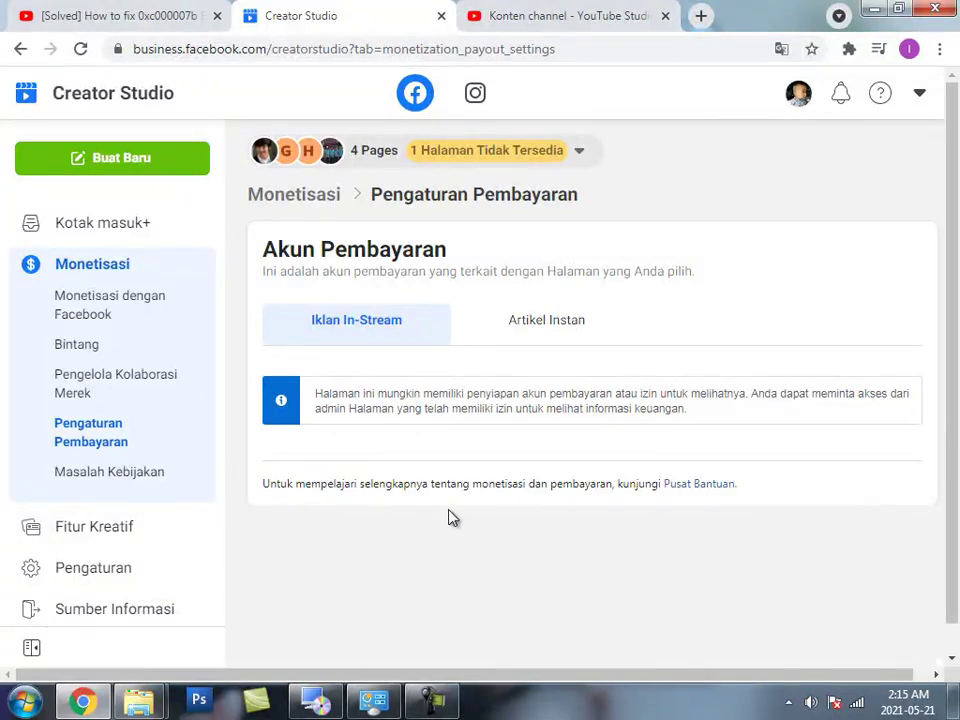
# Step: Go via Masalah Kebijakan to the Bintang page, which reports Tidak Ada Info Tersedia for the Page
pyautogui.click(94, 482)
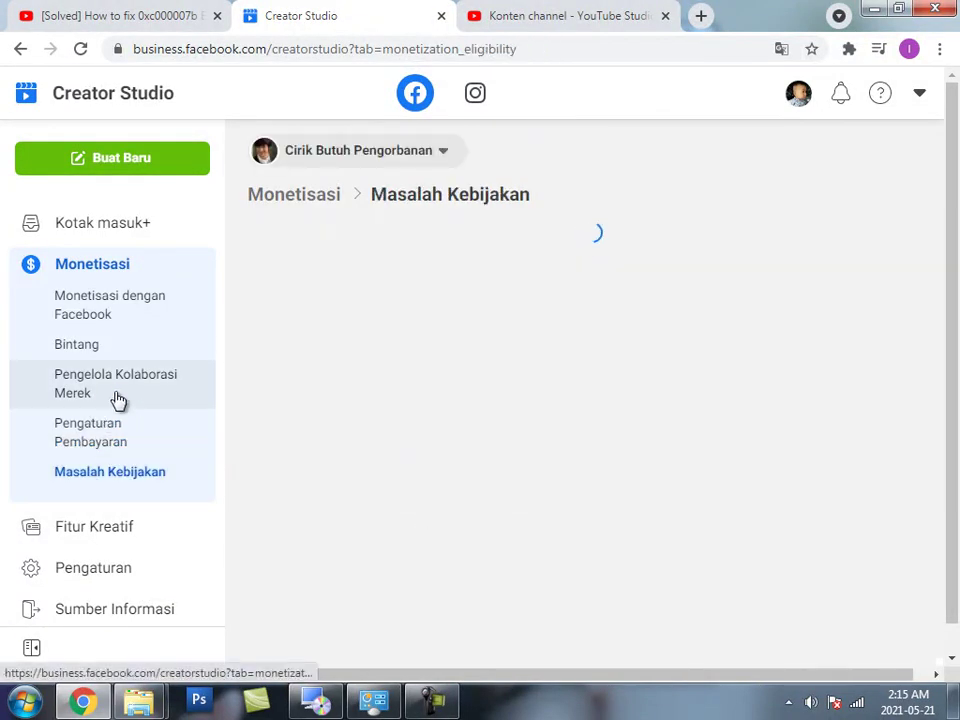
pyautogui.click(117, 350)
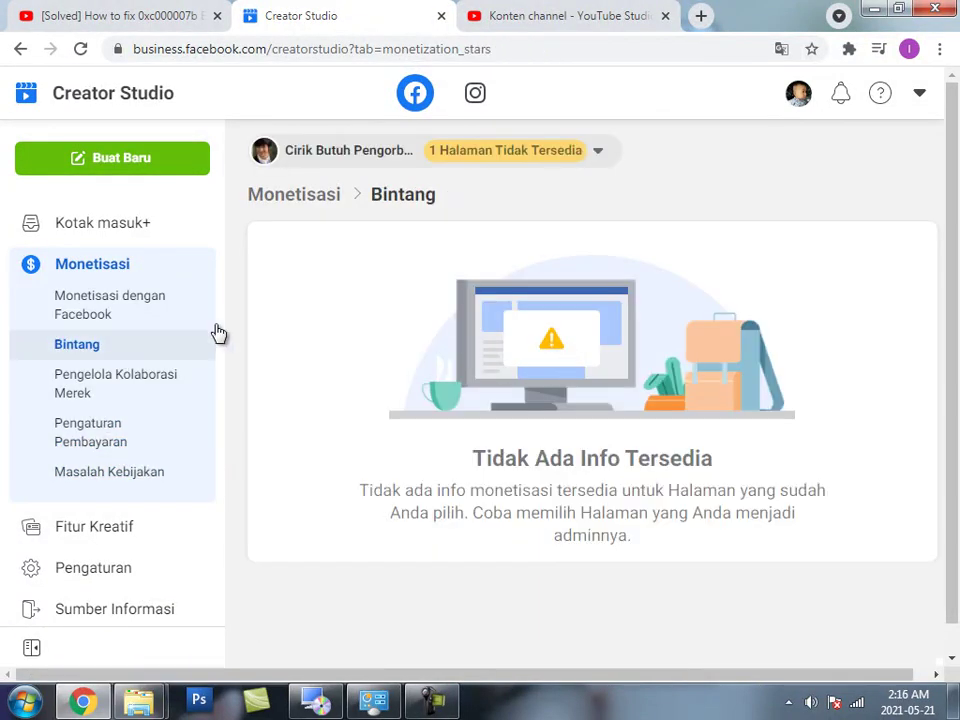
pyautogui.scroll(-1, 245, 520)
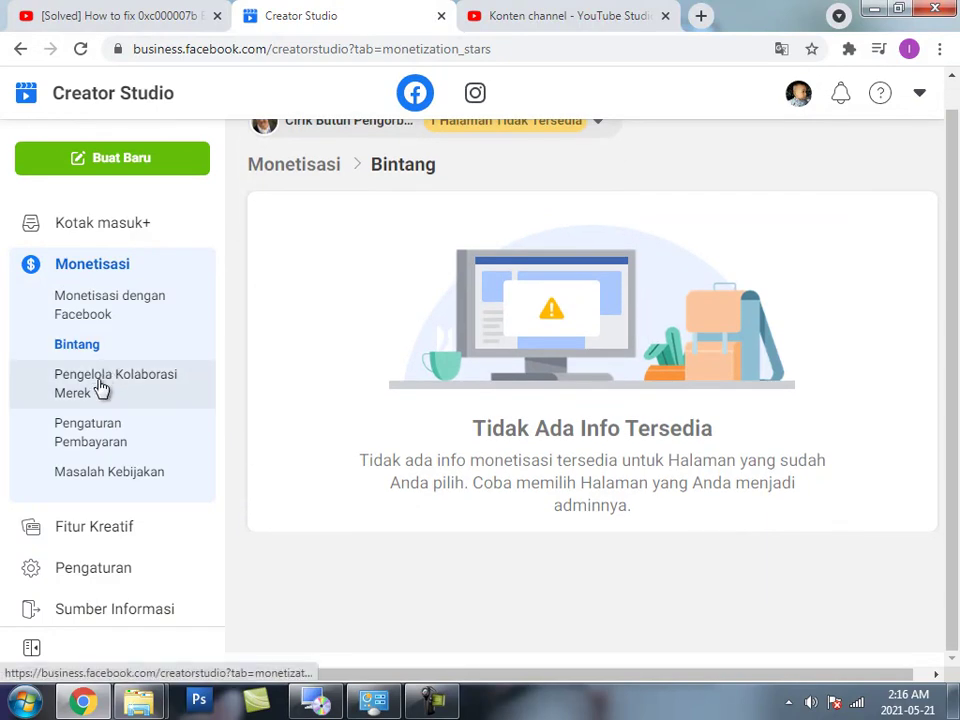
pyautogui.scroll(2, 110, 370)
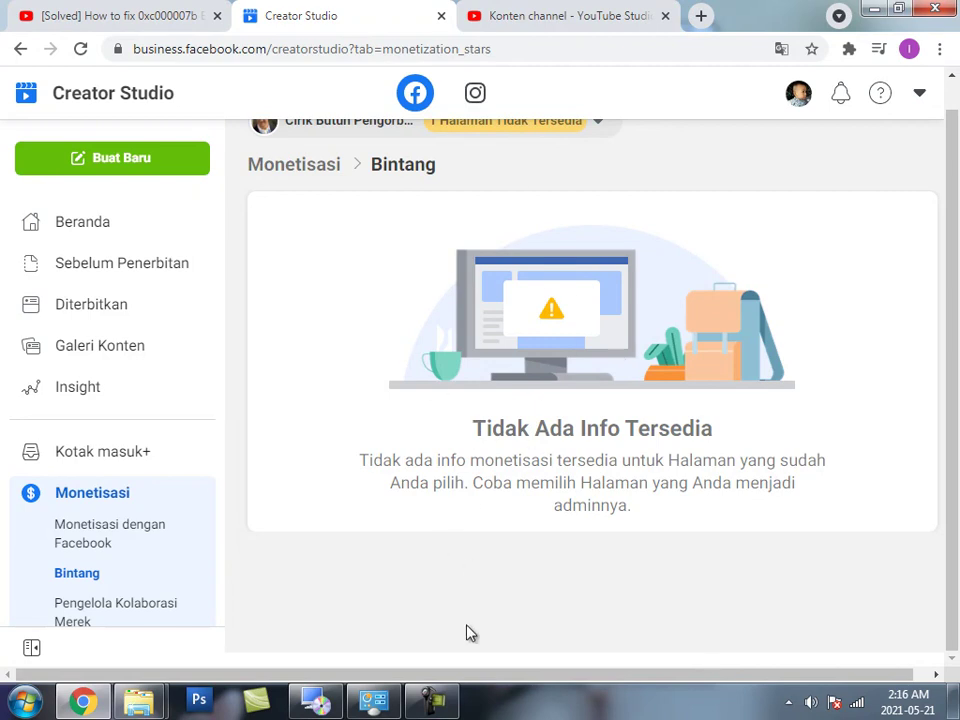
pyautogui.moveTo(432, 701)
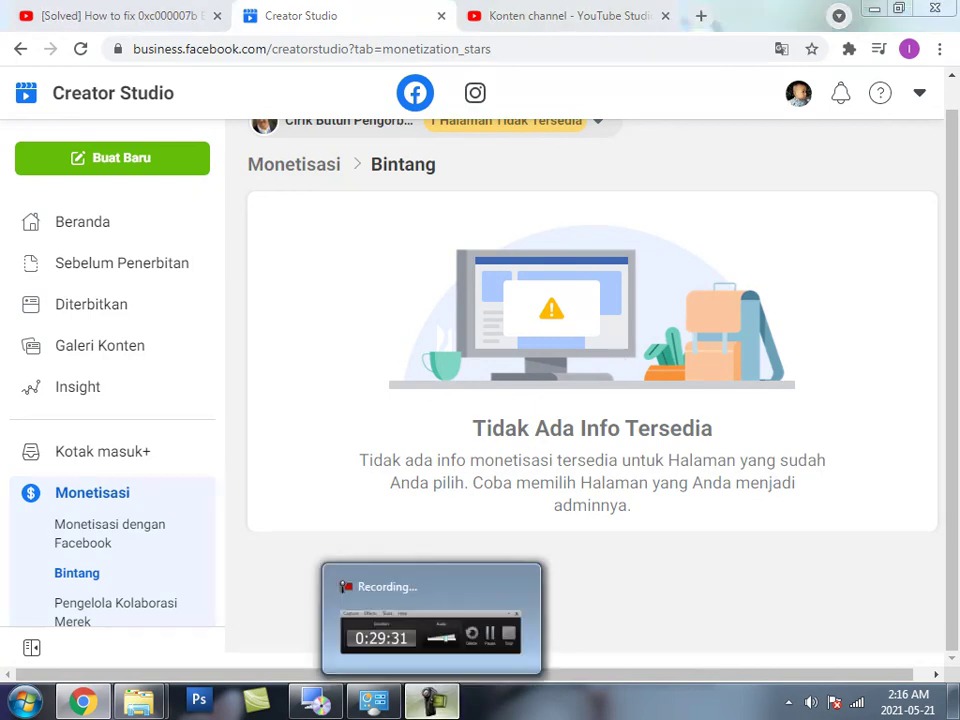